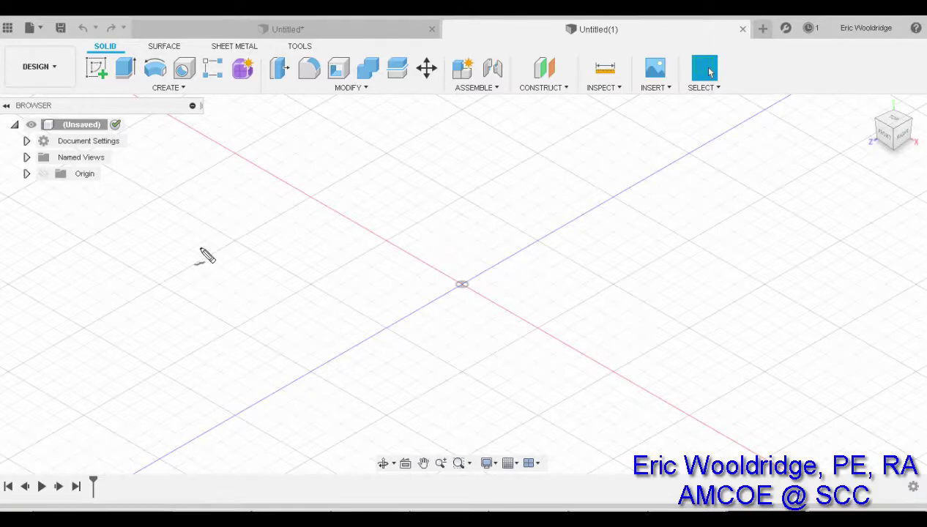
{"action": "mouse_move", "coordinate": [281, 258]}
{"action": "left_mouse_down"}
{"action": "mouse_move", "coordinate": [306, 393]}
{"action": "mouse_move", "coordinate": [404, 400]}
{"action": "mouse_move", "coordinate": [408, 265]}
{"action": "mouse_move", "coordinate": [281, 258]}
{"action": "mouse_move", "coordinate": [272, 249]}
{"action": "left_mouse_up"}
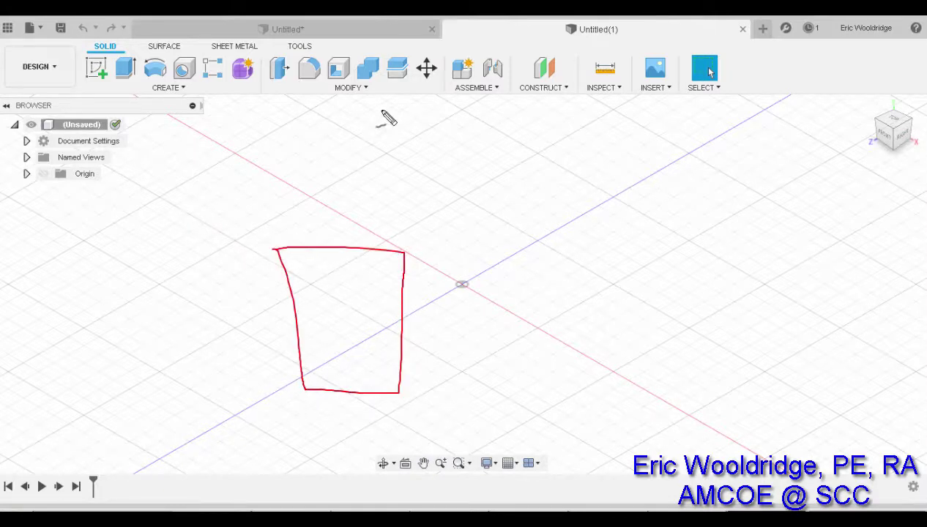
{"action": "left_click_drag", "start_coordinate": [351, 127], "coordinate": [347, 387]}
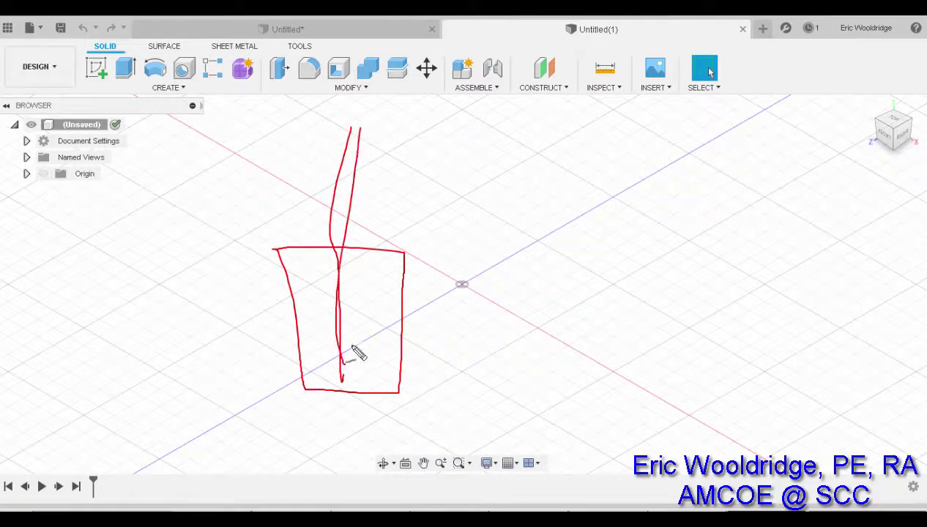
{"action": "left_click_drag", "start_coordinate": [467, 180], "coordinate": [357, 336]}
{"action": "left_click_drag", "start_coordinate": [374, 287], "coordinate": [483, 187]}
{"action": "mouse_move", "coordinate": [243, 150]}
{"action": "left_mouse_down"}
{"action": "mouse_move", "coordinate": [341, 359]}
{"action": "mouse_move", "coordinate": [276, 170]}
{"action": "left_mouse_up"}
{"action": "left_click_drag", "start_coordinate": [359, 353], "coordinate": [391, 187]}
{"action": "left_click_drag", "start_coordinate": [366, 307], "coordinate": [416, 189]}
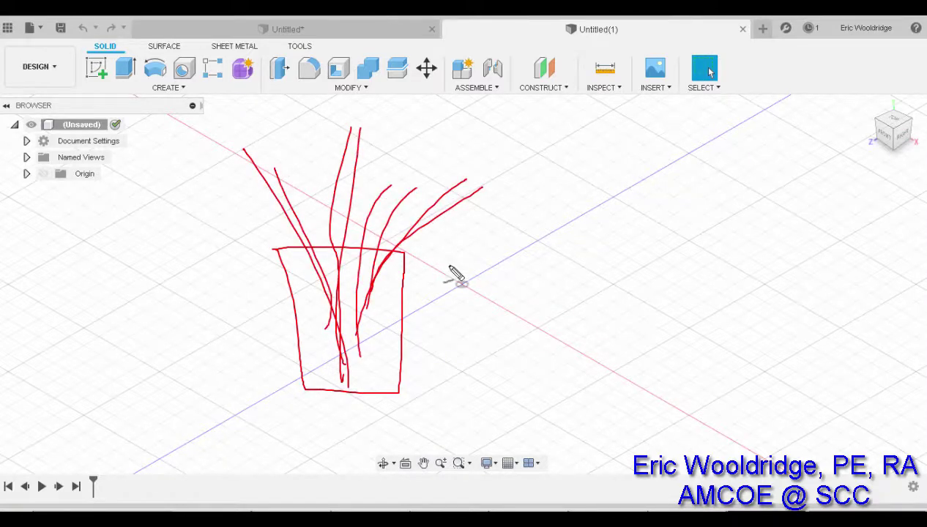
{"action": "mouse_move", "coordinate": [482, 159]}
{"action": "left_mouse_down"}
{"action": "mouse_move", "coordinate": [528, 191]}
{"action": "mouse_move", "coordinate": [489, 160]}
{"action": "left_mouse_up"}
{"action": "left_click_drag", "start_coordinate": [370, 136], "coordinate": [389, 169]}
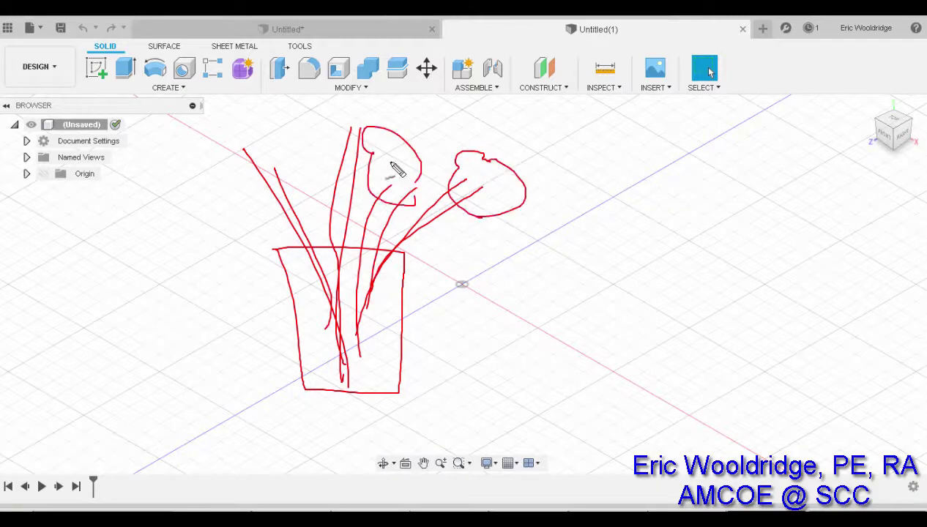
{"action": "mouse_move", "coordinate": [338, 121]}
{"action": "left_mouse_down"}
{"action": "mouse_move", "coordinate": [321, 159]}
{"action": "mouse_move", "coordinate": [313, 154]}
{"action": "left_mouse_up"}
{"action": "mouse_move", "coordinate": [253, 141]}
{"action": "left_mouse_down"}
{"action": "mouse_move", "coordinate": [293, 160]}
{"action": "mouse_move", "coordinate": [287, 149]}
{"action": "left_mouse_up"}
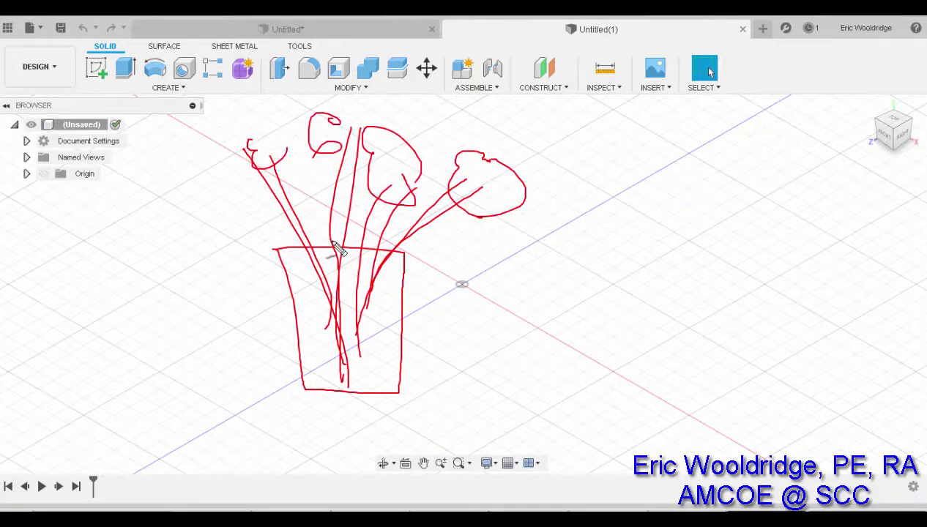
{"action": "key", "text": "ctrl+z"}
{"action": "key", "text": "ctrl+z"}
{"action": "key", "text": "ctrl+z"}
{"action": "key", "text": "ctrl+z"}
{"action": "key", "text": "ctrl+z"}
{"action": "key", "text": "ctrl+z"}
{"action": "key", "text": "ctrl+z"}
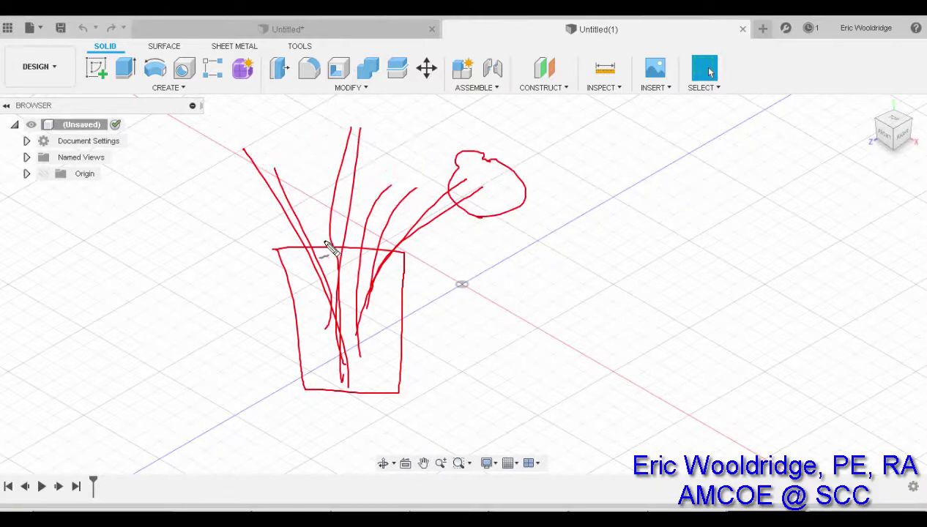
{"action": "key", "text": "ctrl+z"}
{"action": "key", "text": "ctrl+z"}
{"action": "key", "text": "ctrl+z"}
{"action": "key", "text": "ctrl+z"}
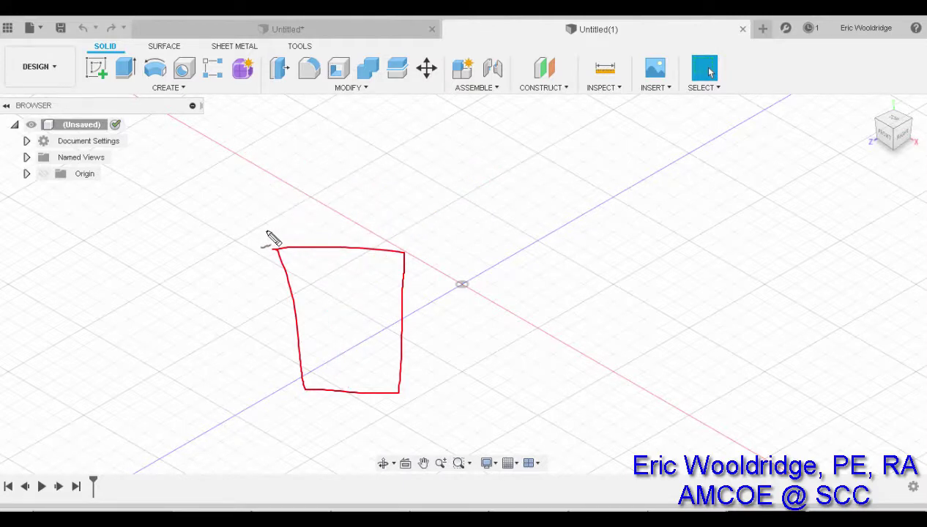
{"action": "mouse_move", "coordinate": [266, 231]}
{"action": "left_mouse_down"}
{"action": "mouse_move", "coordinate": [268, 272]}
{"action": "mouse_move", "coordinate": [277, 252]}
{"action": "mouse_move", "coordinate": [326, 265]}
{"action": "mouse_move", "coordinate": [423, 251]}
{"action": "mouse_move", "coordinate": [410, 282]}
{"action": "mouse_move", "coordinate": [394, 261]}
{"action": "mouse_move", "coordinate": [286, 255]}
{"action": "mouse_move", "coordinate": [337, 269]}
{"action": "mouse_move", "coordinate": [310, 260]}
{"action": "mouse_move", "coordinate": [331, 242]}
{"action": "mouse_move", "coordinate": [364, 241]}
{"action": "mouse_move", "coordinate": [373, 262]}
{"action": "mouse_move", "coordinate": [364, 249]}
{"action": "mouse_move", "coordinate": [379, 257]}
{"action": "mouse_move", "coordinate": [355, 242]}
{"action": "left_mouse_up"}
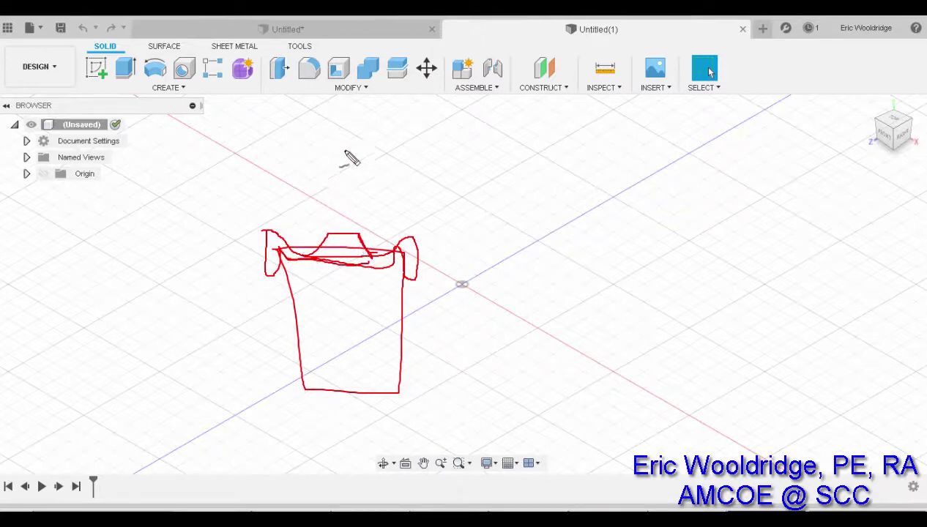
{"action": "mouse_move", "coordinate": [321, 145]}
{"action": "left_mouse_down"}
{"action": "mouse_move", "coordinate": [342, 213]}
{"action": "mouse_move", "coordinate": [320, 372]}
{"action": "mouse_move", "coordinate": [348, 172]}
{"action": "mouse_move", "coordinate": [335, 383]}
{"action": "mouse_move", "coordinate": [354, 193]}
{"action": "mouse_move", "coordinate": [380, 352]}
{"action": "mouse_move", "coordinate": [368, 201]}
{"action": "mouse_move", "coordinate": [362, 209]}
{"action": "mouse_move", "coordinate": [402, 136]}
{"action": "mouse_move", "coordinate": [443, 178]}
{"action": "mouse_move", "coordinate": [300, 133]}
{"action": "mouse_move", "coordinate": [351, 170]}
{"action": "mouse_move", "coordinate": [357, 200]}
{"action": "left_mouse_up"}
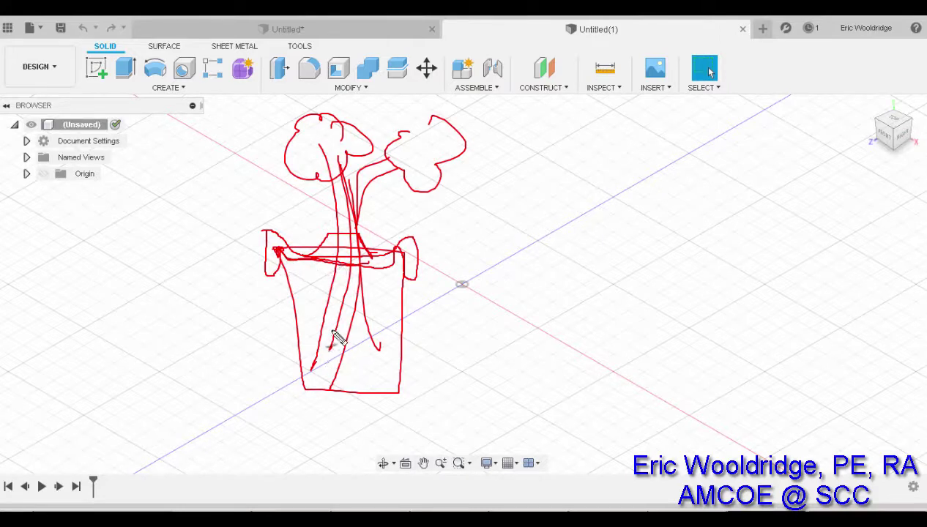
{"action": "mouse_move", "coordinate": [336, 338]}
{"action": "left_mouse_down"}
{"action": "mouse_move", "coordinate": [317, 382]}
{"action": "mouse_move", "coordinate": [327, 342]}
{"action": "left_mouse_up"}
{"action": "left_click_drag", "start_coordinate": [353, 290], "coordinate": [376, 369]}
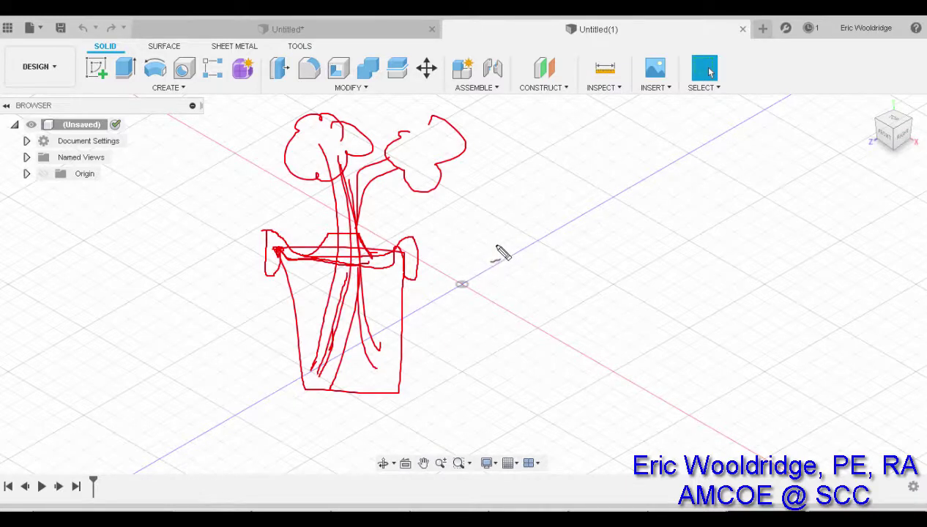
{"action": "left_click_drag", "start_coordinate": [494, 244], "coordinate": [495, 256]}
{"action": "mouse_move", "coordinate": [488, 302]}
{"action": "left_mouse_down"}
{"action": "mouse_move", "coordinate": [501, 256]}
{"action": "mouse_move", "coordinate": [513, 300]}
{"action": "mouse_move", "coordinate": [625, 297]}
{"action": "mouse_move", "coordinate": [642, 265]}
{"action": "mouse_move", "coordinate": [653, 301]}
{"action": "mouse_move", "coordinate": [651, 257]}
{"action": "mouse_move", "coordinate": [607, 295]}
{"action": "mouse_move", "coordinate": [525, 292]}
{"action": "mouse_move", "coordinate": [510, 259]}
{"action": "mouse_move", "coordinate": [540, 279]}
{"action": "mouse_move", "coordinate": [534, 296]}
{"action": "mouse_move", "coordinate": [547, 255]}
{"action": "mouse_move", "coordinate": [593, 249]}
{"action": "mouse_move", "coordinate": [609, 294]}
{"action": "left_mouse_up"}
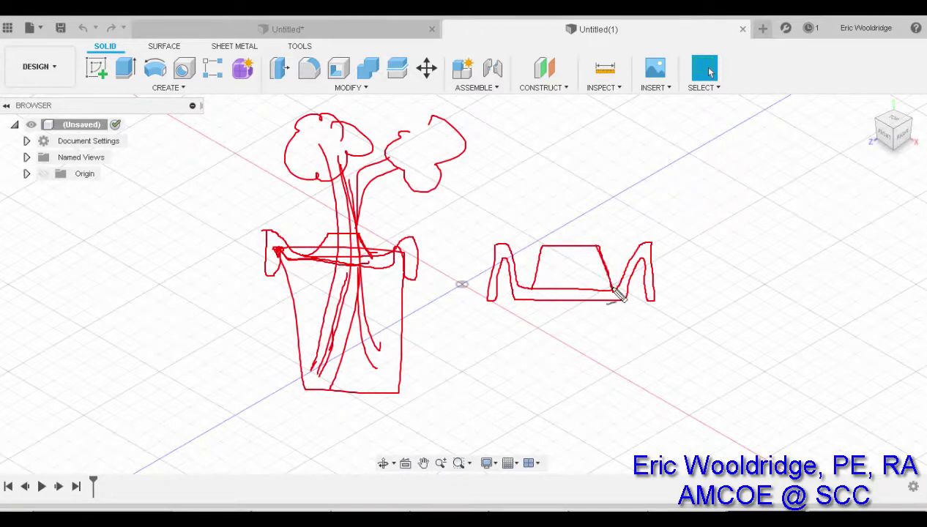
{"action": "left_click_drag", "start_coordinate": [549, 248], "coordinate": [546, 302]}
{"action": "left_click_drag", "start_coordinate": [592, 248], "coordinate": [597, 300]}
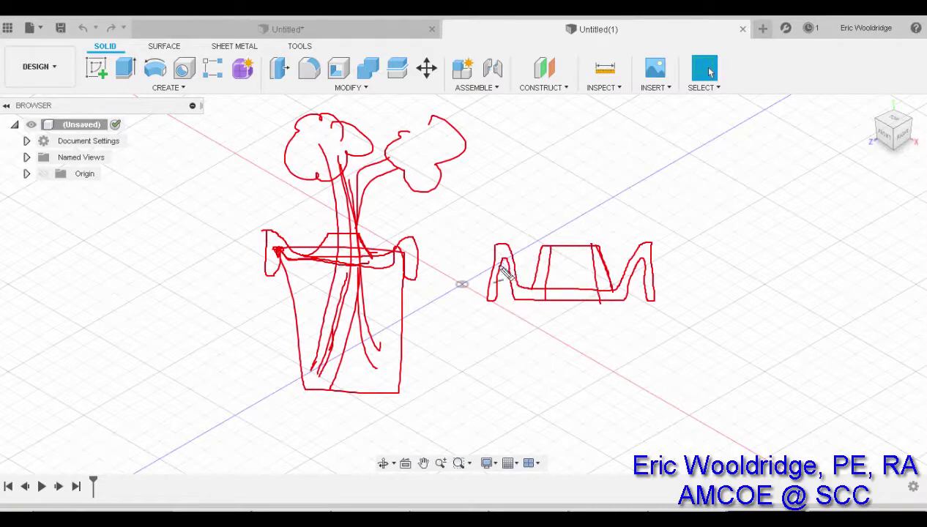
{"action": "mouse_move", "coordinate": [513, 267]}
{"action": "left_mouse_down"}
{"action": "mouse_move", "coordinate": [504, 278]}
{"action": "mouse_move", "coordinate": [514, 355]}
{"action": "left_mouse_up"}
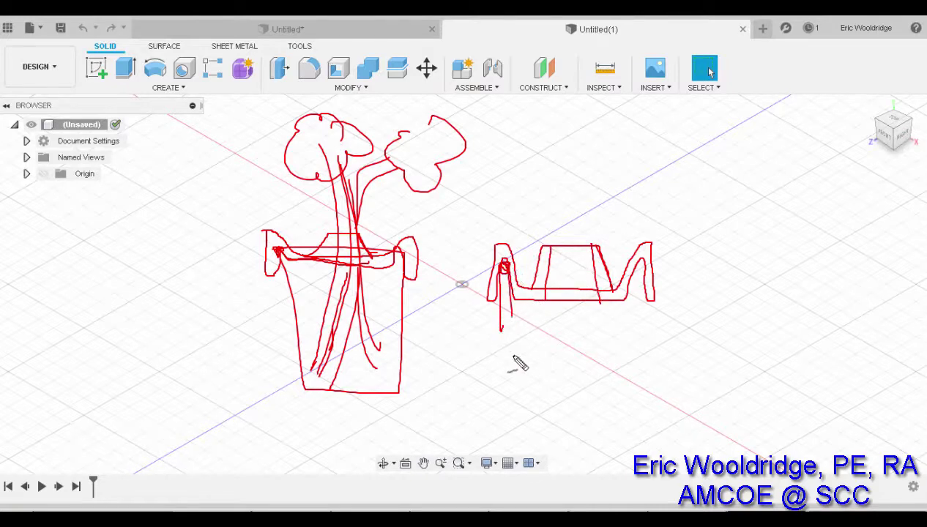
{"action": "mouse_move", "coordinate": [648, 287]}
{"action": "left_mouse_down"}
{"action": "mouse_move", "coordinate": [636, 270]}
{"action": "mouse_move", "coordinate": [635, 350]}
{"action": "mouse_move", "coordinate": [649, 306]}
{"action": "mouse_move", "coordinate": [650, 362]}
{"action": "left_mouse_up"}
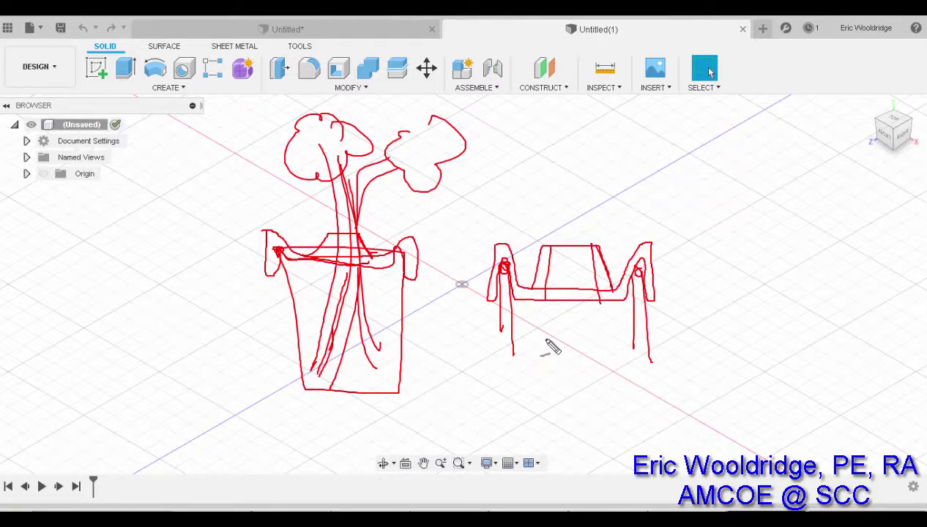
{"action": "mouse_move", "coordinate": [497, 322]}
{"action": "left_mouse_down"}
{"action": "mouse_move", "coordinate": [689, 323]}
{"action": "mouse_move", "coordinate": [640, 338]}
{"action": "mouse_move", "coordinate": [491, 331]}
{"action": "mouse_move", "coordinate": [502, 326]}
{"action": "mouse_move", "coordinate": [502, 370]}
{"action": "left_mouse_up"}
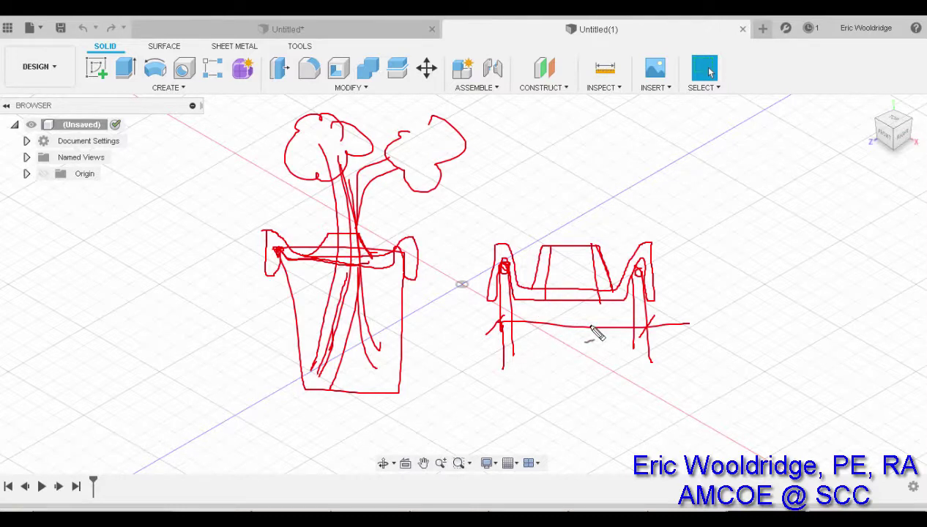
{"action": "key", "text": "Escape"}
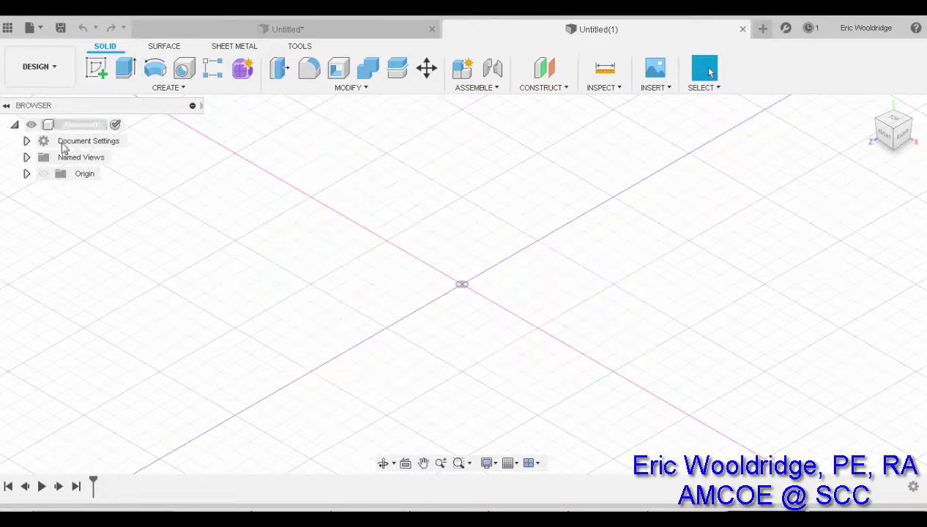
Start a sketch on the front plane and draw a vertical construction line about 107 mm long upward from the origin
{"action": "left_click", "coordinate": [97, 77]}
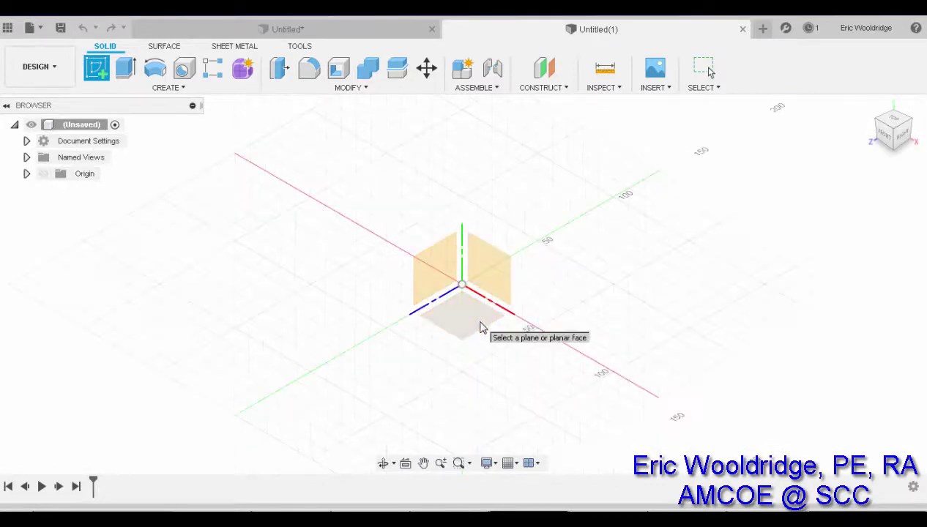
{"action": "left_click", "coordinate": [493, 281]}
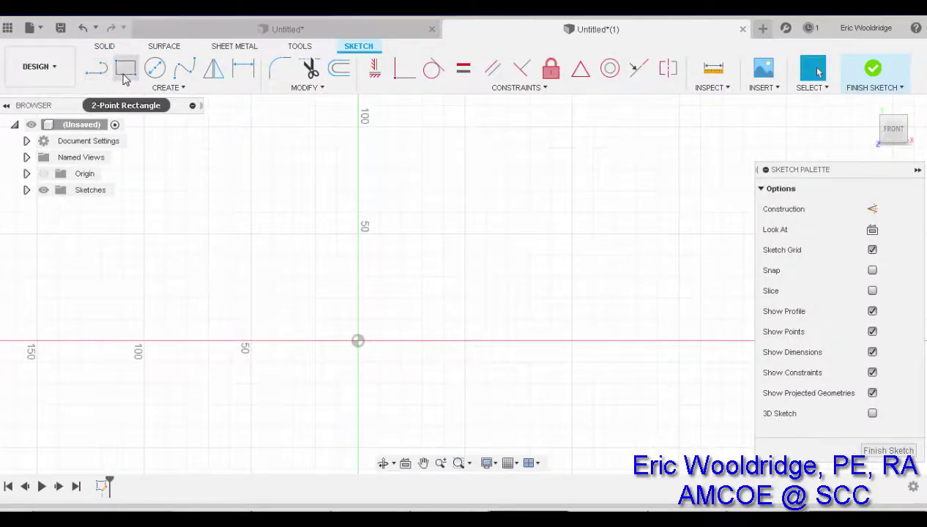
{"action": "left_click", "coordinate": [98, 74]}
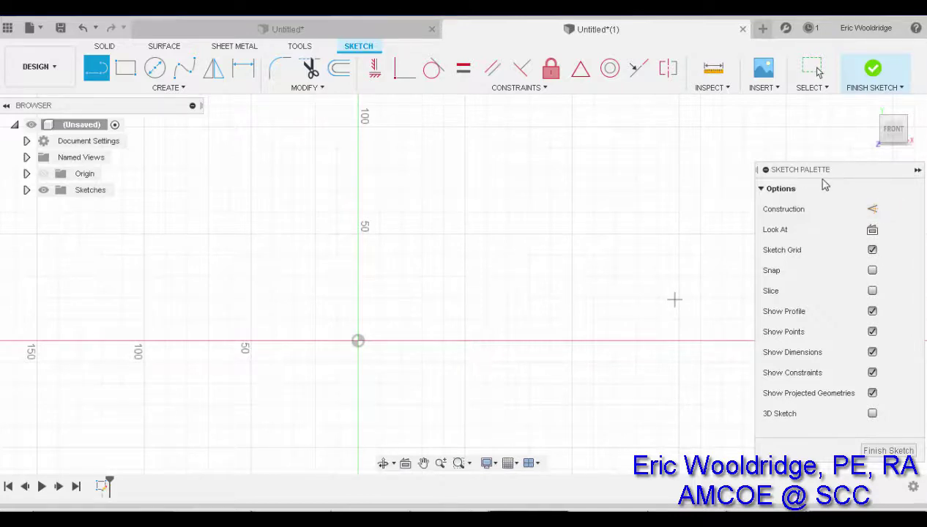
{"action": "left_click", "coordinate": [872, 209]}
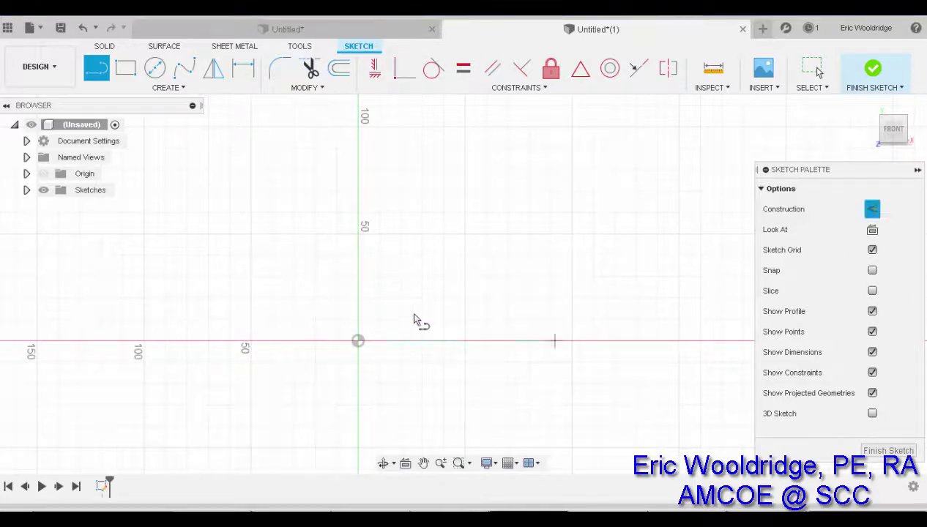
{"action": "left_click", "coordinate": [358, 342]}
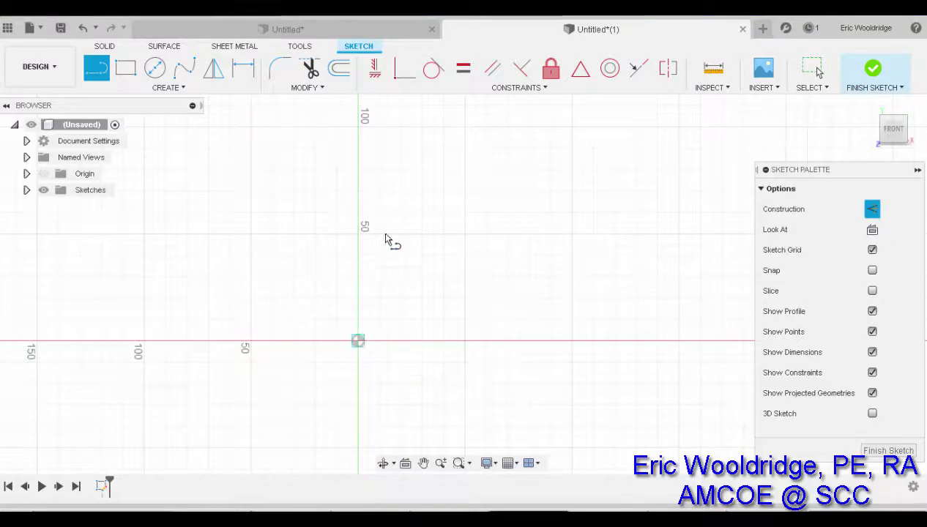
{"action": "left_click", "coordinate": [361, 112]}
{"action": "key", "text": "Escape"}
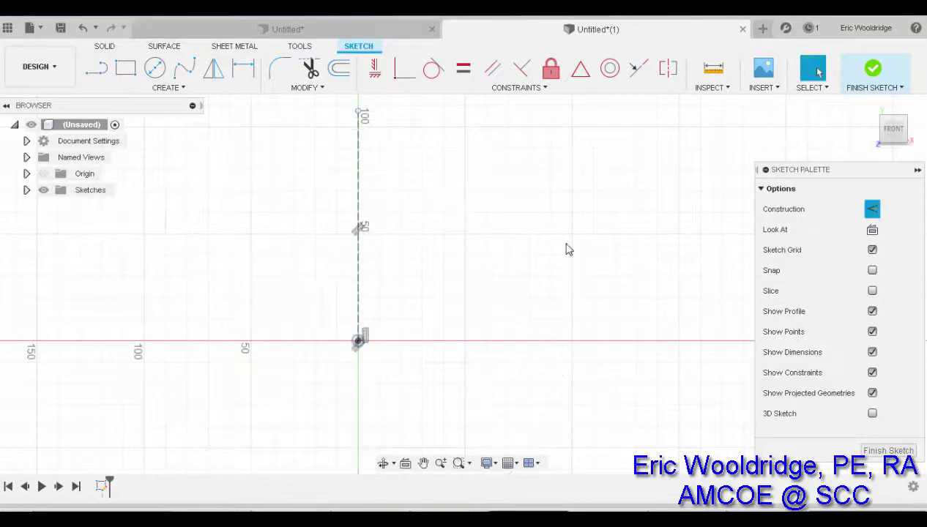
Draw half a cup profile with regular lines left of the axis: top about 38 mm wide, slanted side, base about 26 mm ending at the origin
{"action": "left_click", "coordinate": [875, 210]}
{"action": "mouse_move", "coordinate": [467, 252]}
{"action": "middle_mouse_down"}
{"action": "mouse_move", "coordinate": [496, 260]}
{"action": "mouse_move", "coordinate": [490, 269]}
{"action": "middle_mouse_up"}
{"action": "left_click", "coordinate": [97, 70]}
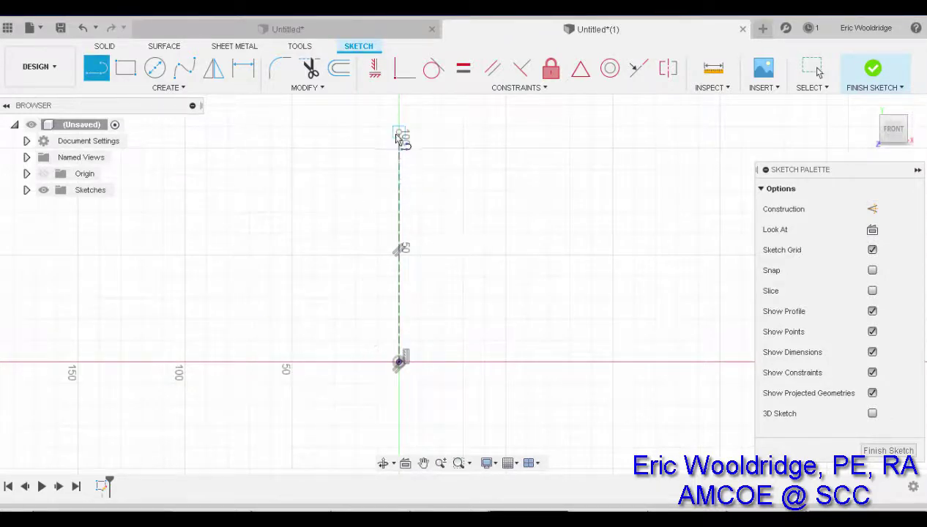
{"action": "mouse_move", "coordinate": [396, 182]}
{"action": "left_mouse_down"}
{"action": "mouse_move", "coordinate": [319, 181]}
{"action": "mouse_move", "coordinate": [352, 364]}
{"action": "mouse_move", "coordinate": [406, 369]}
{"action": "mouse_move", "coordinate": [356, 363]}
{"action": "mouse_move", "coordinate": [348, 371]}
{"action": "mouse_move", "coordinate": [344, 362]}
{"action": "left_mouse_up"}
{"action": "left_click", "coordinate": [399, 362]}
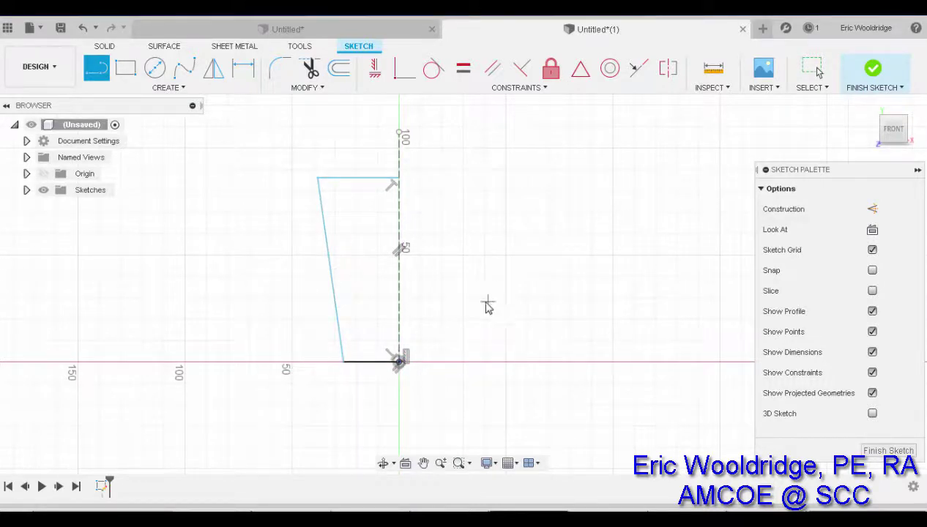
{"action": "key", "text": "Escape"}
Dimension the horizontal distance from the vertical construction line to the profile's upper outer corner, keeping the drawn size
{"action": "middle_click_drag", "start_coordinate": [481, 301], "coordinate": [500, 303]}
{"action": "left_click", "coordinate": [243, 68]}
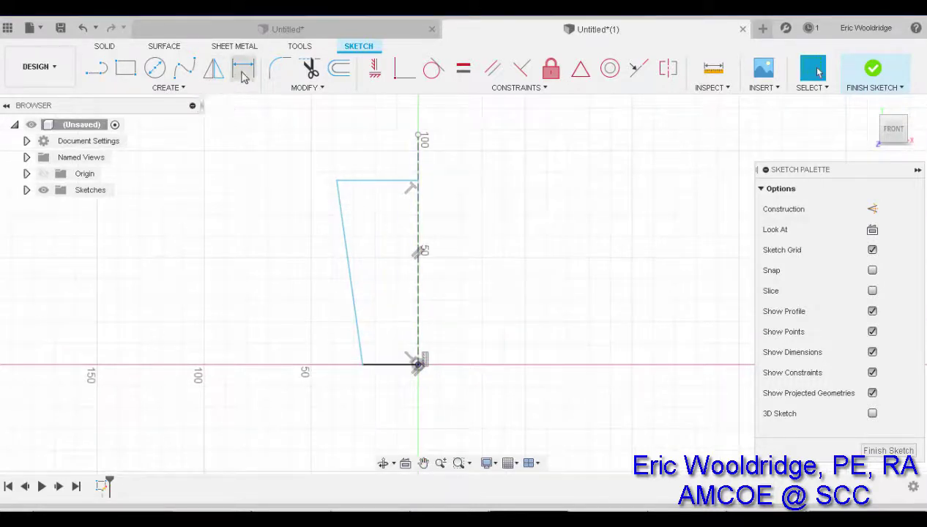
{"action": "left_click", "coordinate": [414, 170]}
{"action": "left_click", "coordinate": [337, 181]}
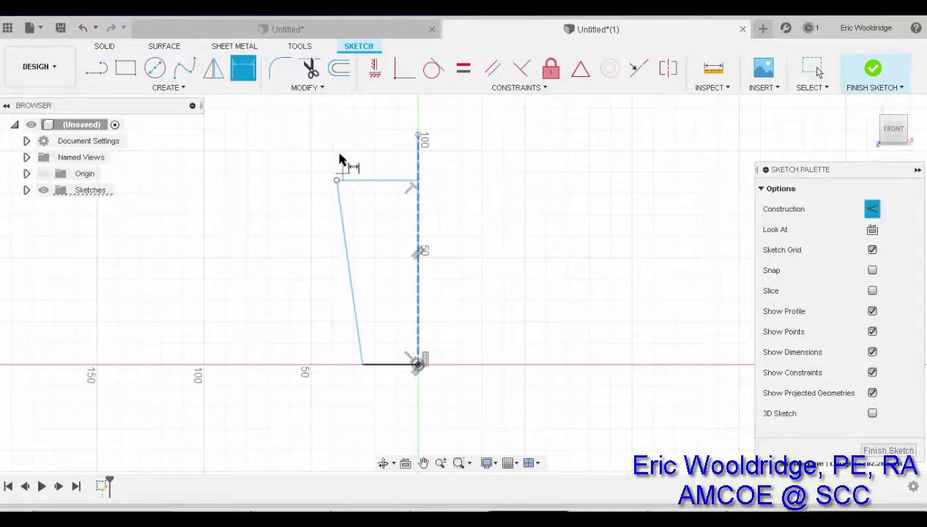
{"action": "left_click", "coordinate": [351, 150]}
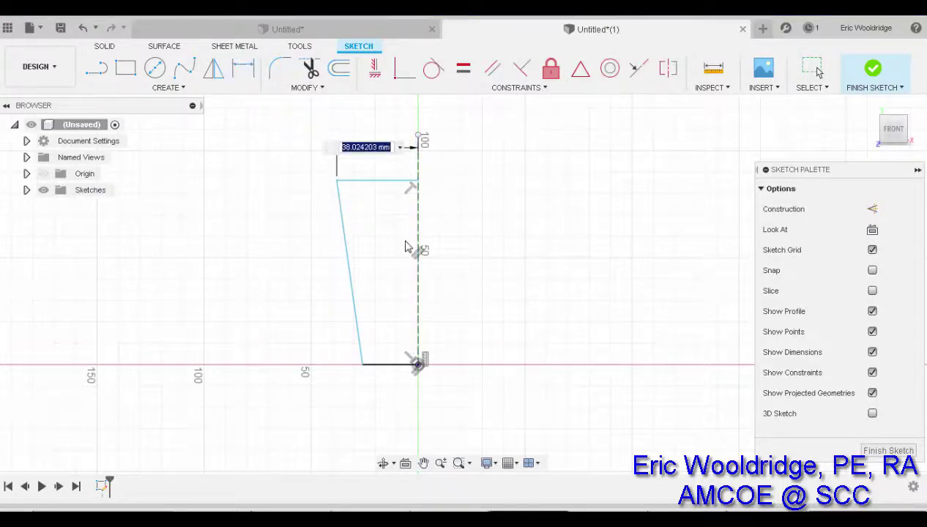
{"action": "key", "text": "Return"}
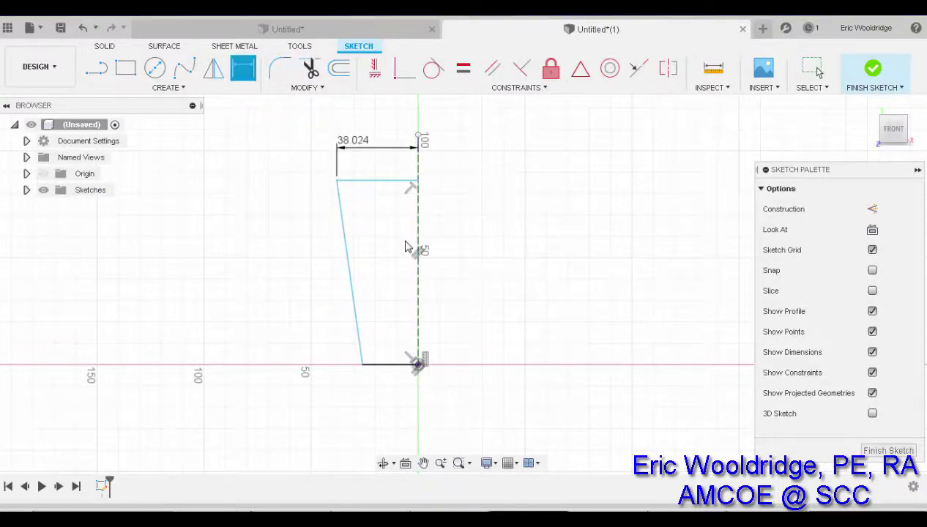
Dimension the horizontal distance from the construction line to the profile's lower outer corner as 25 mm
{"action": "left_click", "coordinate": [419, 341]}
{"action": "left_click", "coordinate": [367, 369]}
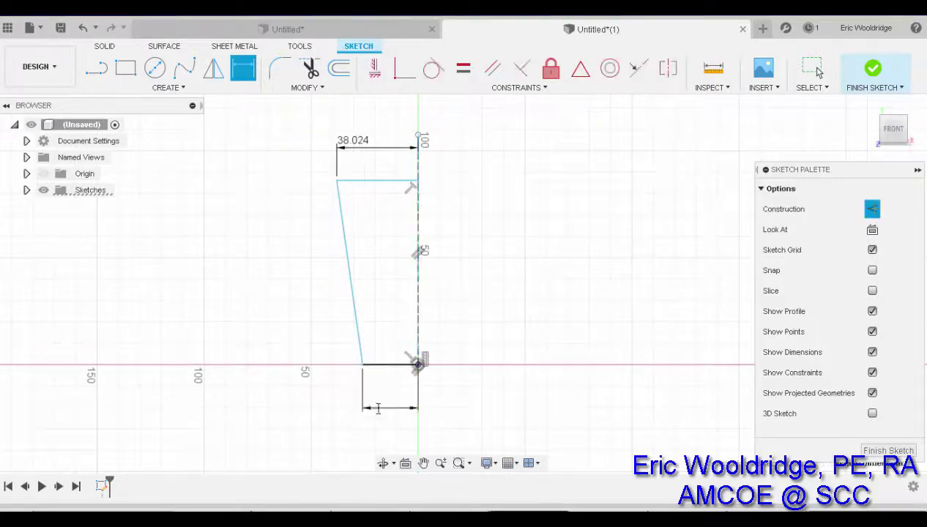
{"action": "left_click", "coordinate": [378, 410]}
{"action": "type", "text": "25"}
{"action": "key", "text": "Return"}
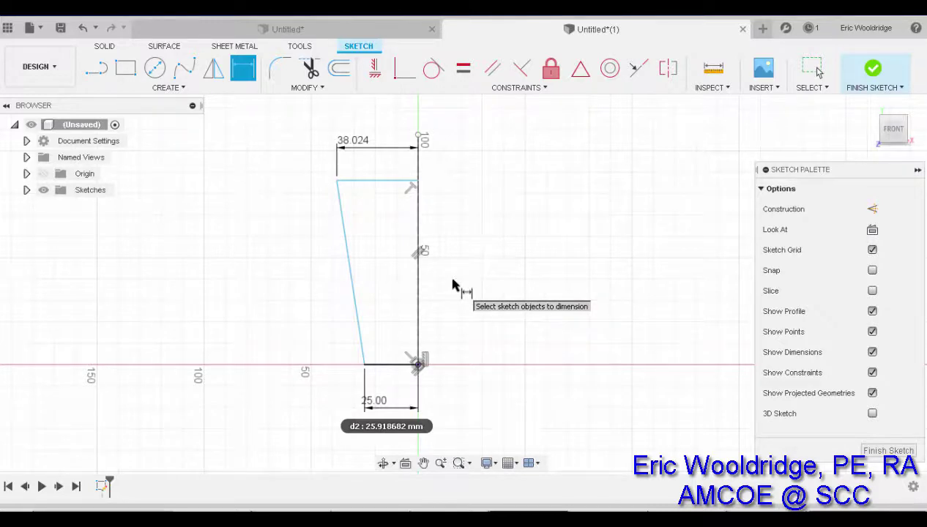
Set the profile's upper half-width dimension to 45 mm and its lower half-width dimension to 30 mm
{"action": "double_click", "coordinate": [367, 146]}
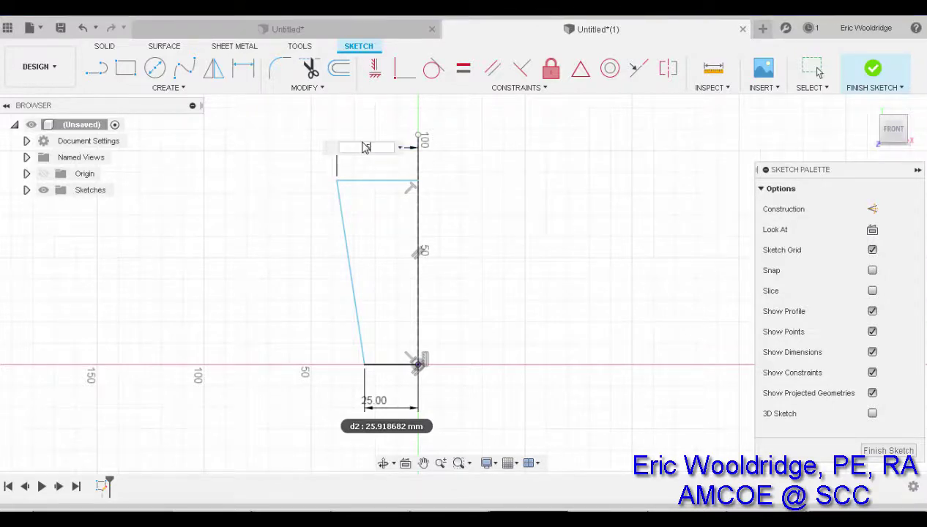
{"action": "key", "text": "Return"}
{"action": "mouse_move", "coordinate": [415, 297]}
{"action": "middle_mouse_down"}
{"action": "mouse_move", "coordinate": [460, 383]}
{"action": "mouse_move", "coordinate": [464, 306]}
{"action": "mouse_move", "coordinate": [456, 407]}
{"action": "mouse_move", "coordinate": [454, 381]}
{"action": "middle_mouse_up"}
{"action": "double_click", "coordinate": [441, 374]}
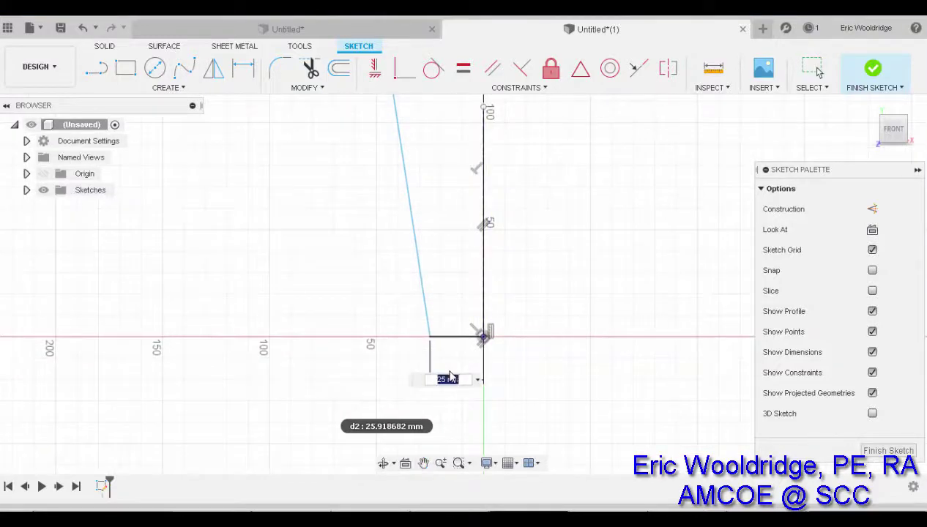
{"action": "type", "text": "30"}
{"action": "key", "text": "Return"}
{"action": "scroll", "coordinate": [524, 296], "scroll_direction": "down", "scroll_amount": 2}
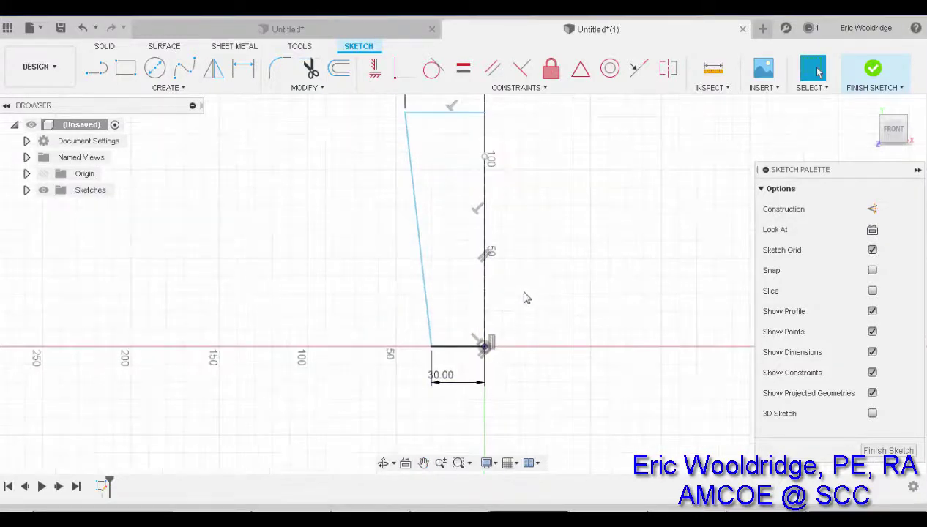
{"action": "middle_click_drag", "start_coordinate": [524, 296], "coordinate": [502, 343]}
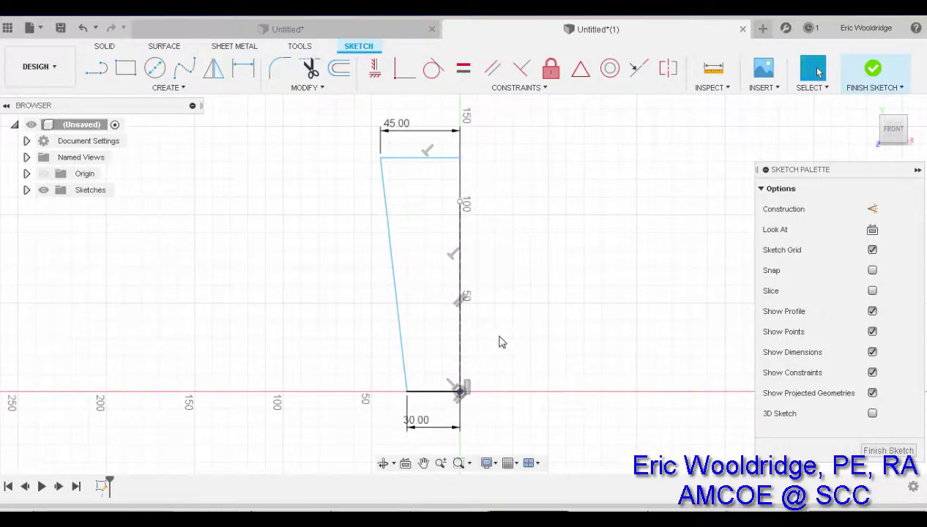
Dimension the cup profile's vertical height from the base line to the upper outer corner as 120 mm
{"action": "left_click", "coordinate": [245, 70]}
{"action": "left_click", "coordinate": [442, 397]}
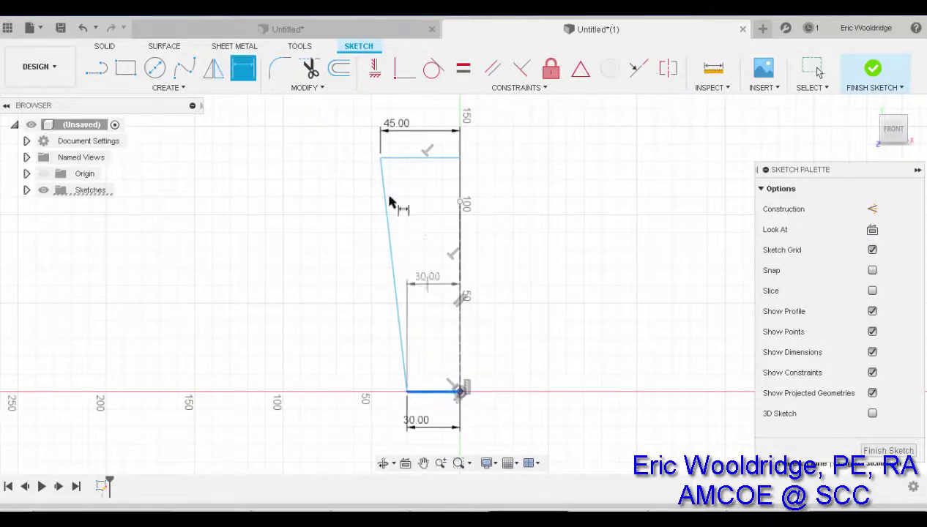
{"action": "left_click", "coordinate": [381, 158]}
{"action": "left_click", "coordinate": [312, 282]}
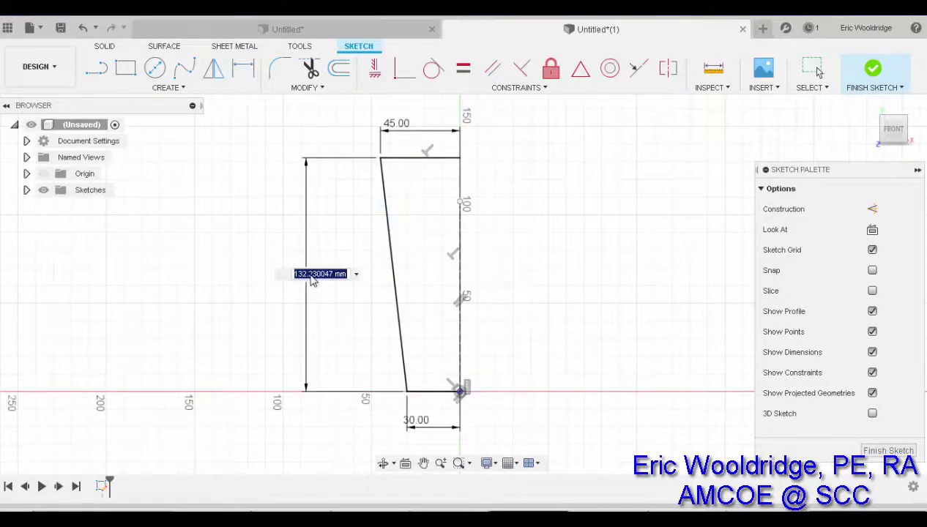
{"action": "type", "text": "120"}
{"action": "key", "text": "Return"}
{"action": "middle_click_drag", "start_coordinate": [553, 294], "coordinate": [521, 292]}
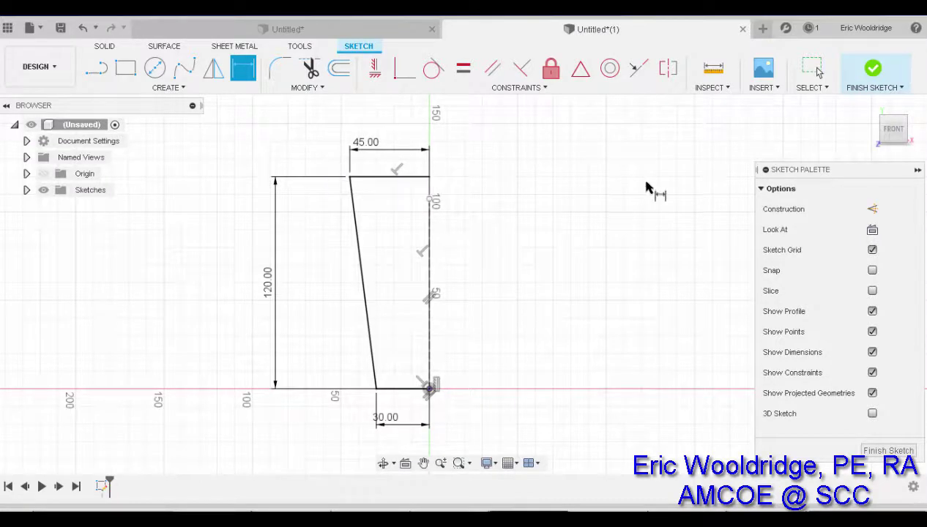
Convert all lines of the half cup profile to construction lines
{"action": "key", "text": "Escape"}
{"action": "mouse_move", "coordinate": [328, 159]}
{"action": "left_mouse_down"}
{"action": "mouse_move", "coordinate": [394, 220]}
{"action": "mouse_move", "coordinate": [491, 430]}
{"action": "mouse_move", "coordinate": [493, 422]}
{"action": "left_mouse_up"}
{"action": "left_click", "coordinate": [872, 209]}
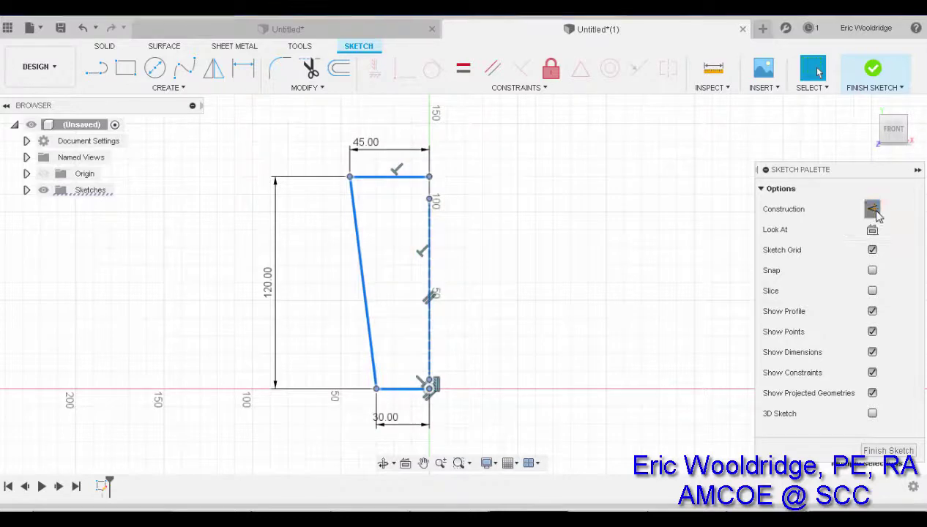
{"action": "middle_click_drag", "start_coordinate": [526, 263], "coordinate": [514, 274]}
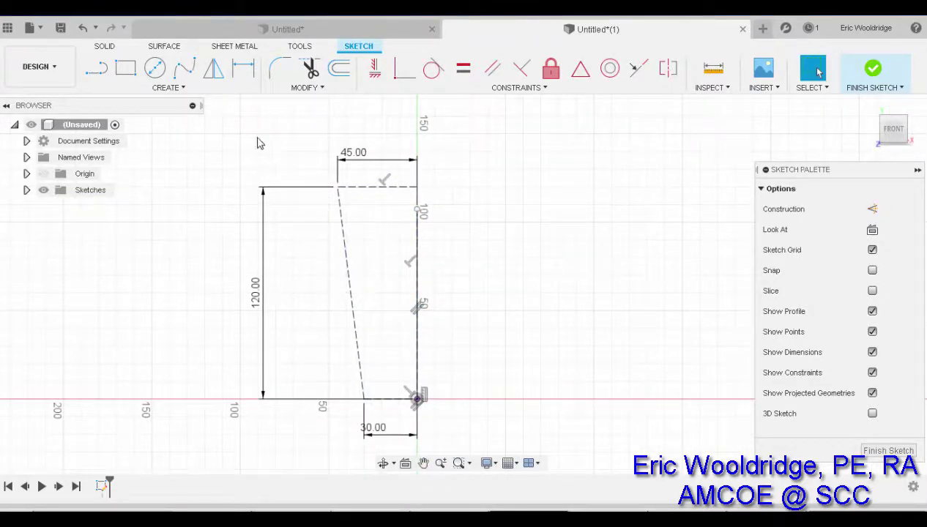
{"action": "mouse_move", "coordinate": [222, 122]}
{"action": "left_mouse_down"}
{"action": "mouse_move", "coordinate": [413, 255]}
{"action": "mouse_move", "coordinate": [474, 455]}
{"action": "left_mouse_up"}
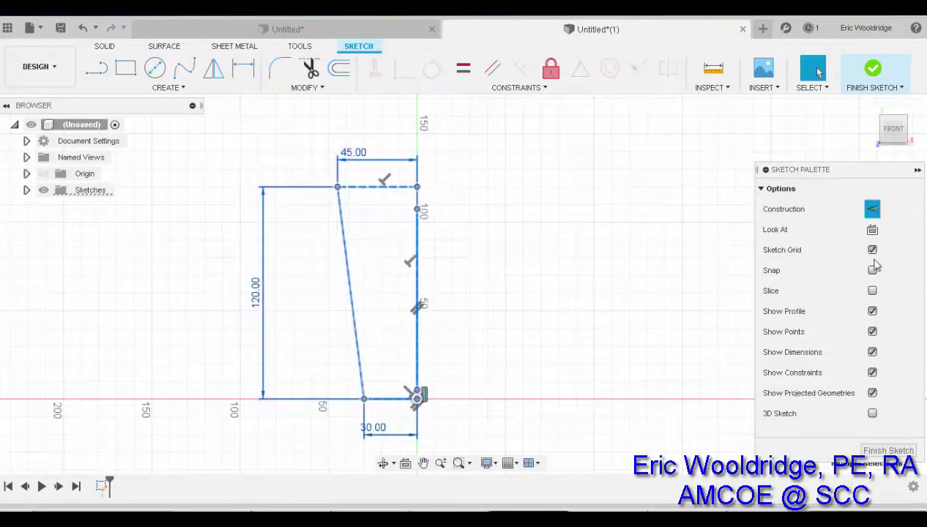
{"action": "left_click", "coordinate": [873, 212]}
{"action": "left_click", "coordinate": [484, 292]}
{"action": "middle_click_drag", "start_coordinate": [484, 292], "coordinate": [484, 301]}
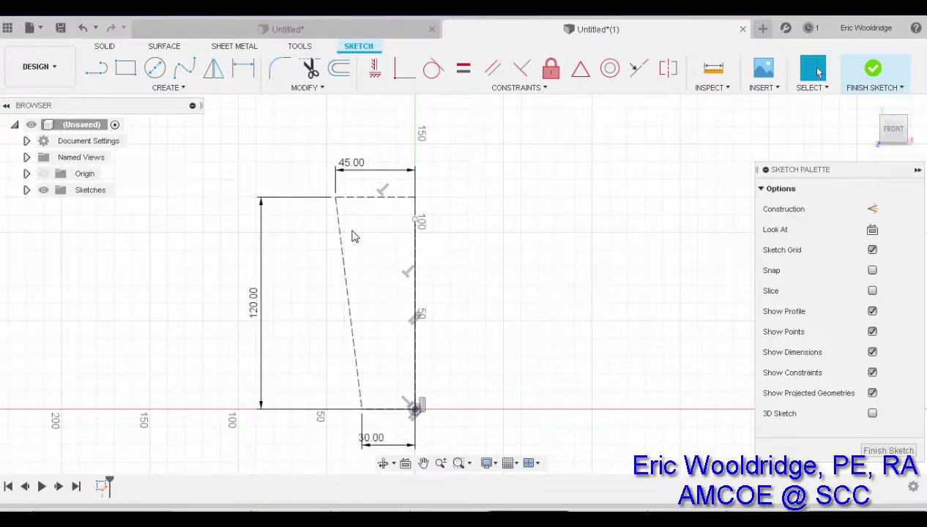
Offset the chained cup profile 6 mm inward toward the axis
{"action": "scroll", "coordinate": [372, 217], "scroll_direction": "up", "scroll_amount": 4}
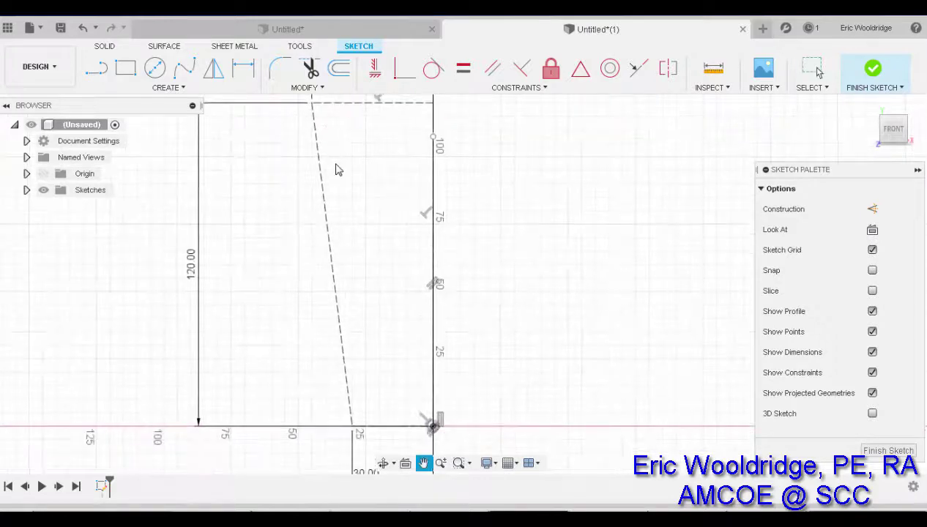
{"action": "key", "text": "o"}
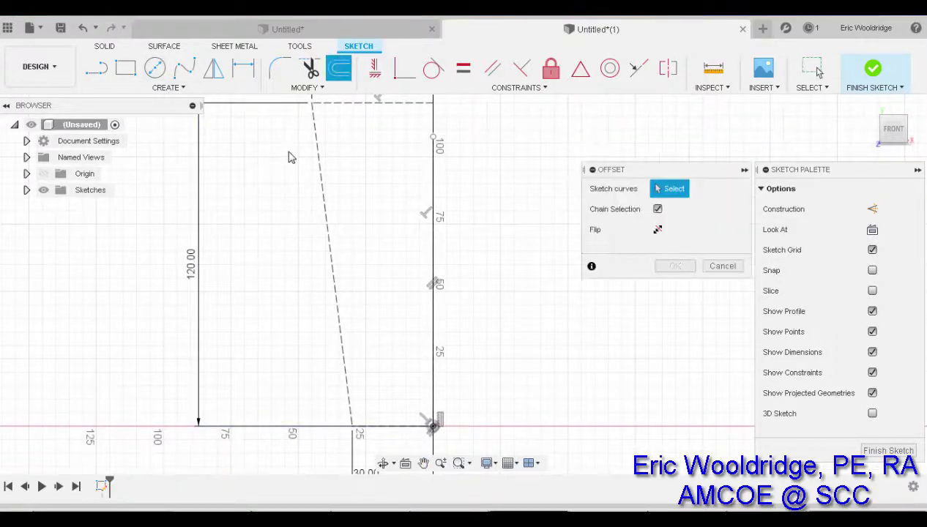
{"action": "left_click", "coordinate": [327, 221]}
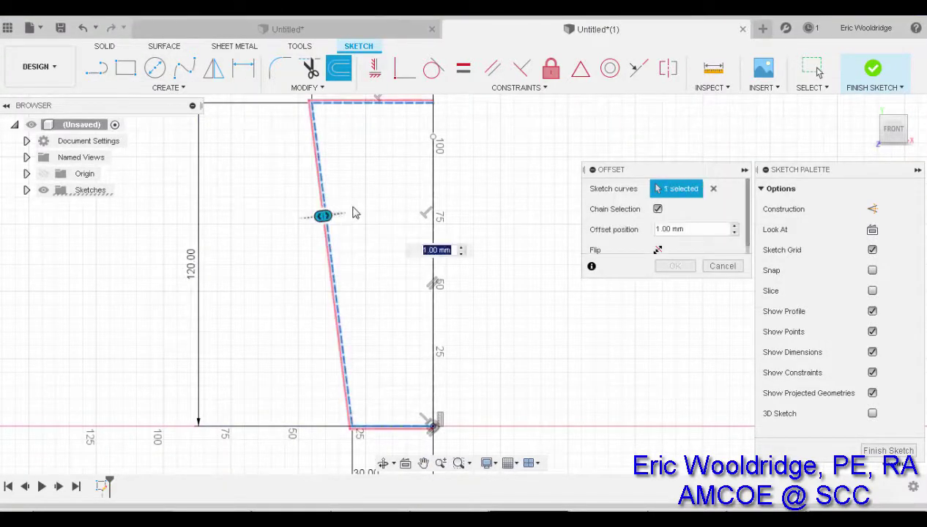
{"action": "left_click_drag", "start_coordinate": [325, 215], "coordinate": [349, 212]}
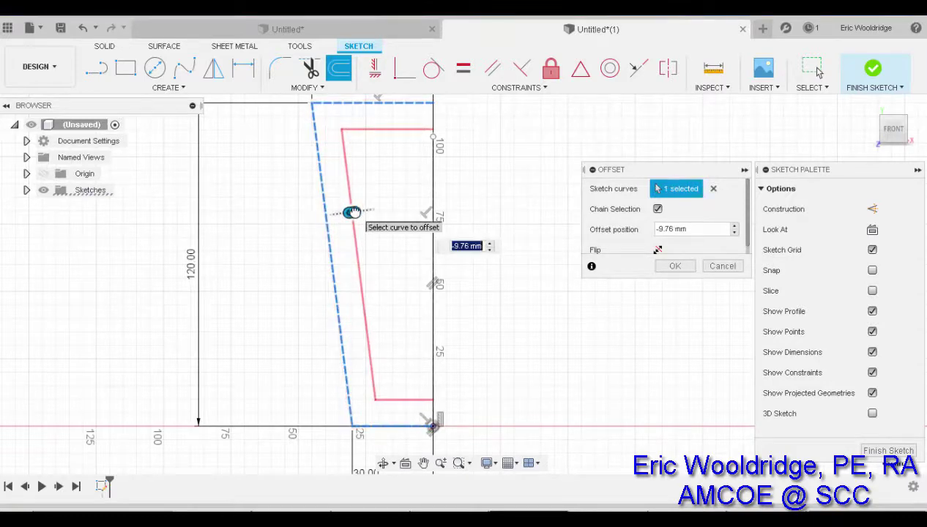
{"action": "type", "text": "-6"}
{"action": "key", "text": "Return"}
Move the offset dimension outside the wall and delete the offset profile's upper and lower horizontal lines, keeping its slanted line
{"action": "scroll", "coordinate": [356, 216], "scroll_direction": "up", "scroll_amount": 3}
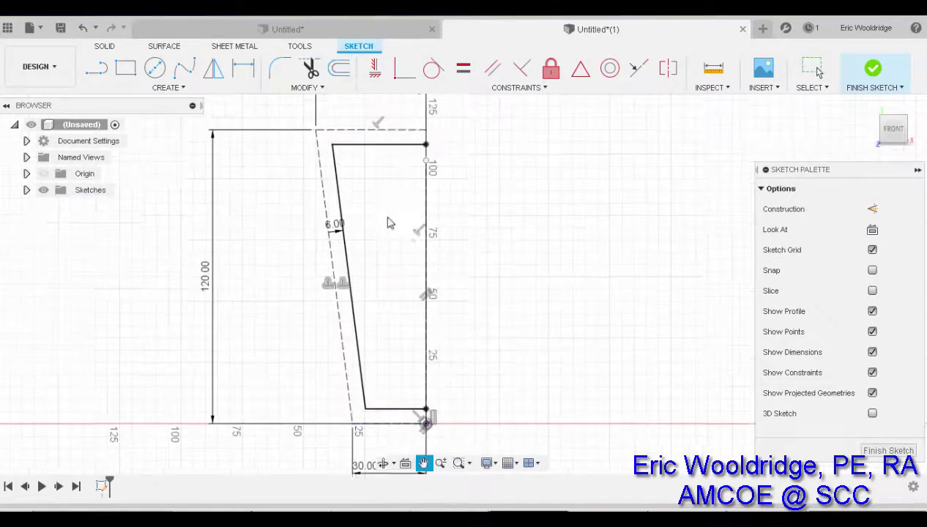
{"action": "scroll", "coordinate": [341, 184], "scroll_direction": "up", "scroll_amount": 1}
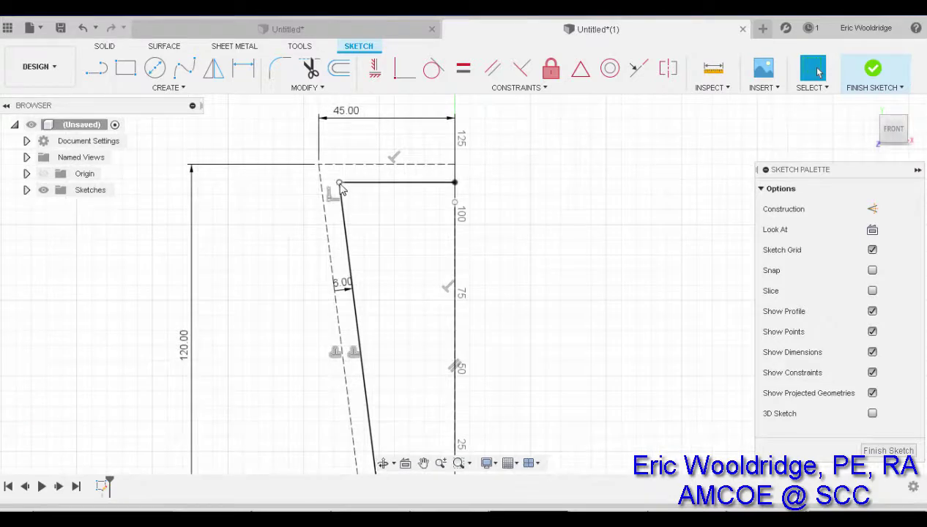
{"action": "left_click_drag", "start_coordinate": [352, 280], "coordinate": [329, 237]}
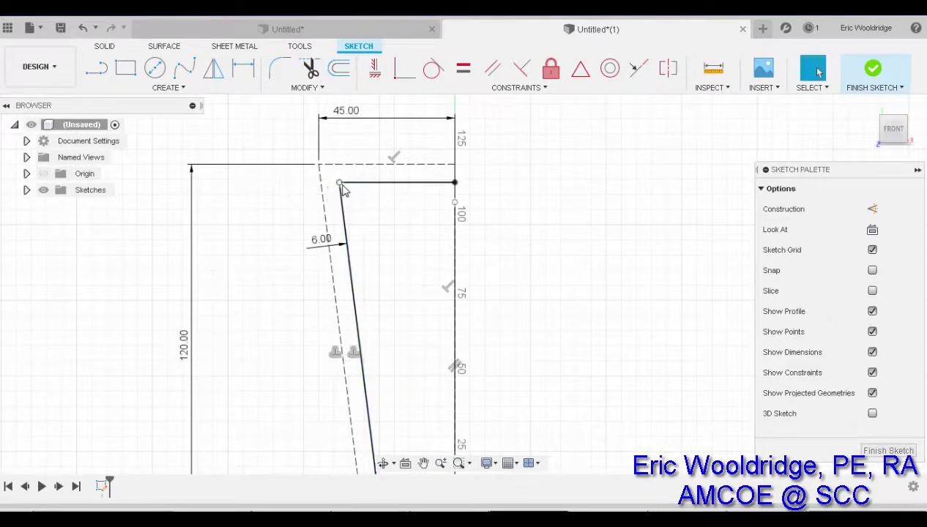
{"action": "double_click", "coordinate": [350, 183]}
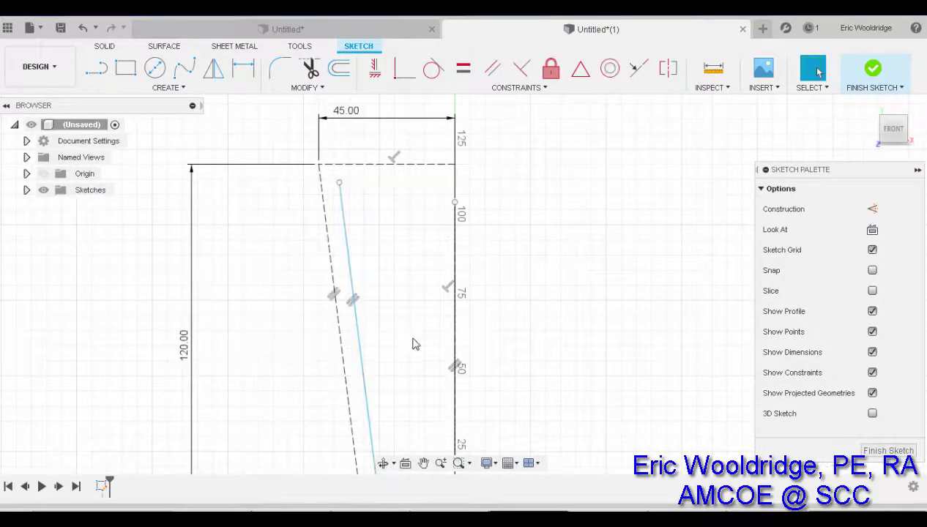
{"action": "middle_click_drag", "start_coordinate": [392, 268], "coordinate": [364, 185]}
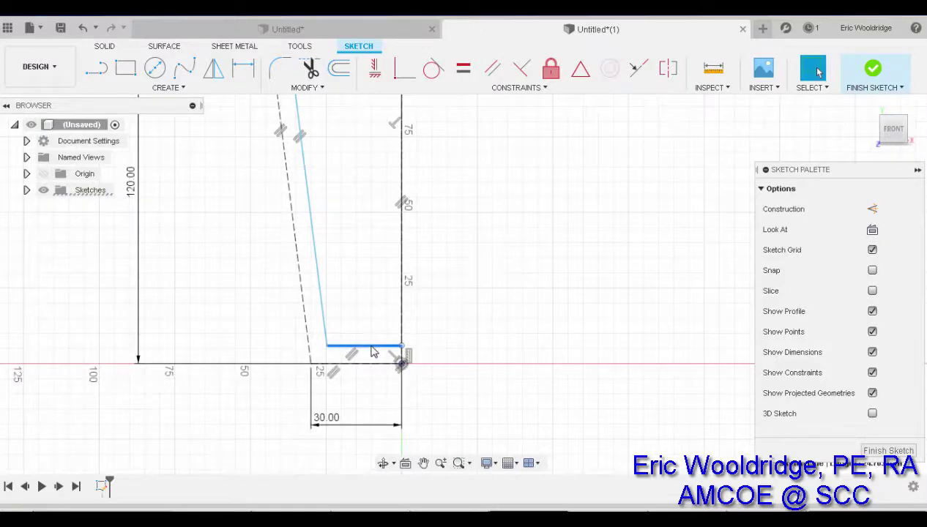
{"action": "left_click", "coordinate": [373, 356]}
{"action": "key", "text": "Delete"}
Extend the inner slanted line at both ends to the profile's top and base lines and convert it to construction
{"action": "scroll", "coordinate": [389, 327], "scroll_direction": "down", "scroll_amount": 3}
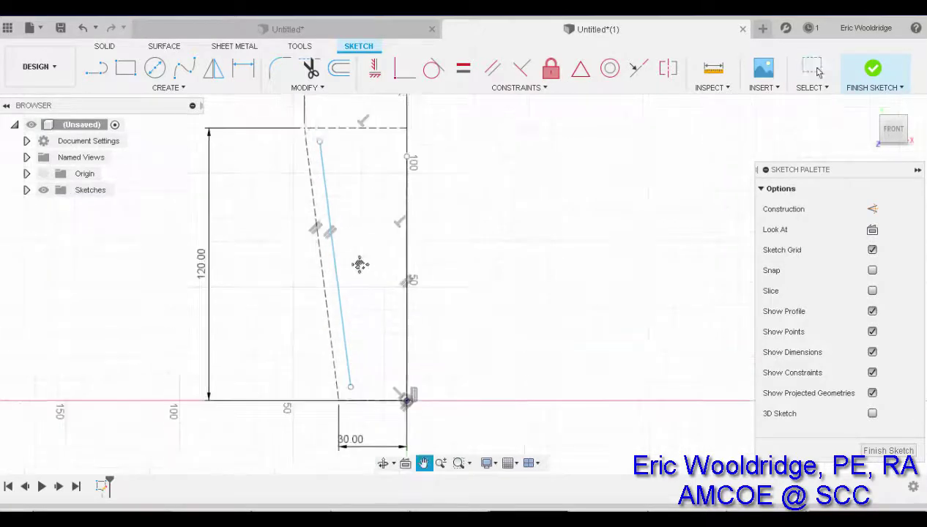
{"action": "left_click", "coordinate": [292, 89]}
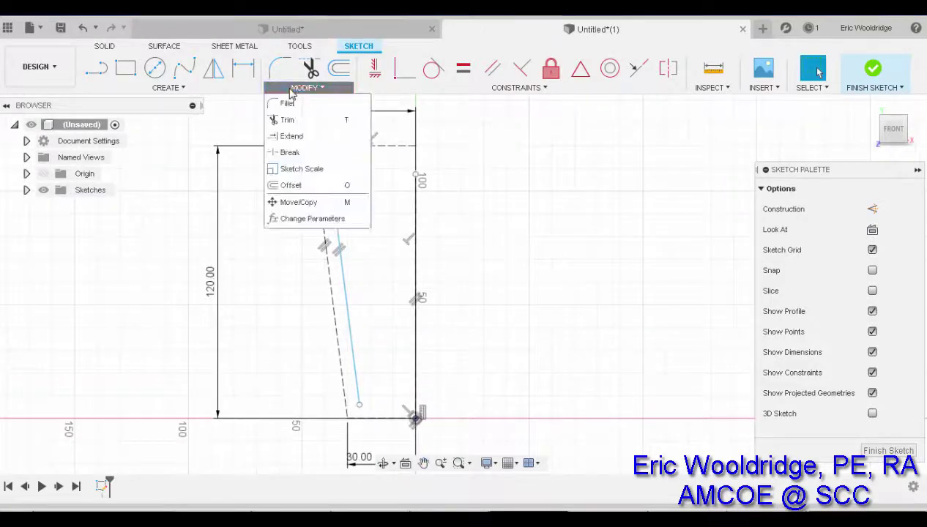
{"action": "left_click", "coordinate": [291, 136]}
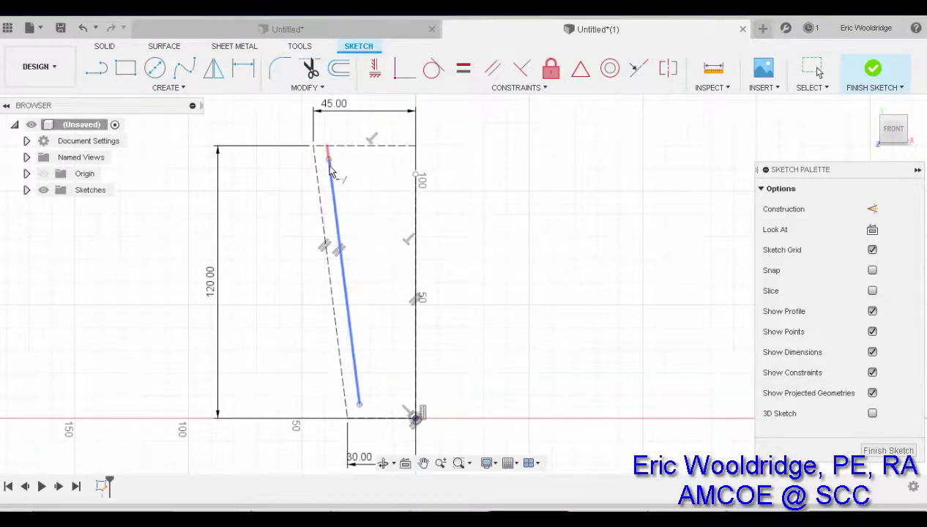
{"action": "left_click", "coordinate": [337, 194]}
{"action": "left_click", "coordinate": [357, 392]}
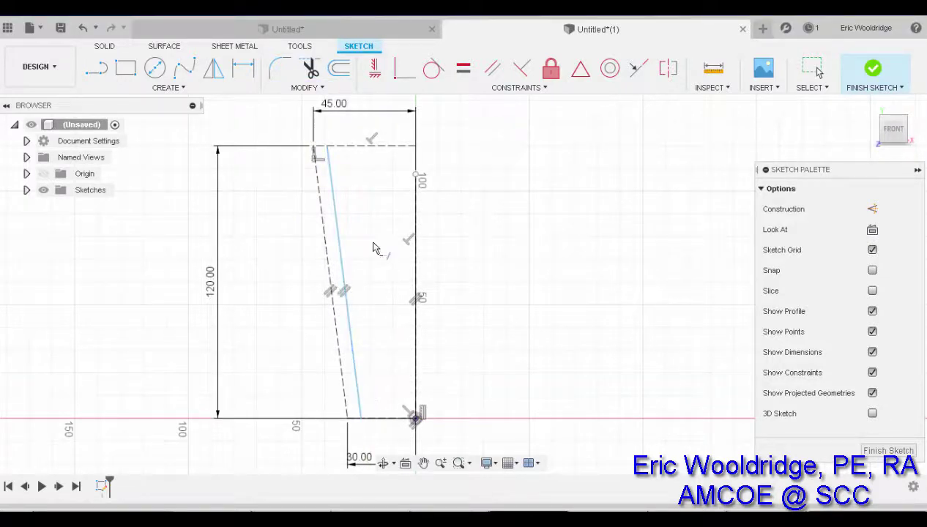
{"action": "key", "text": "Escape"}
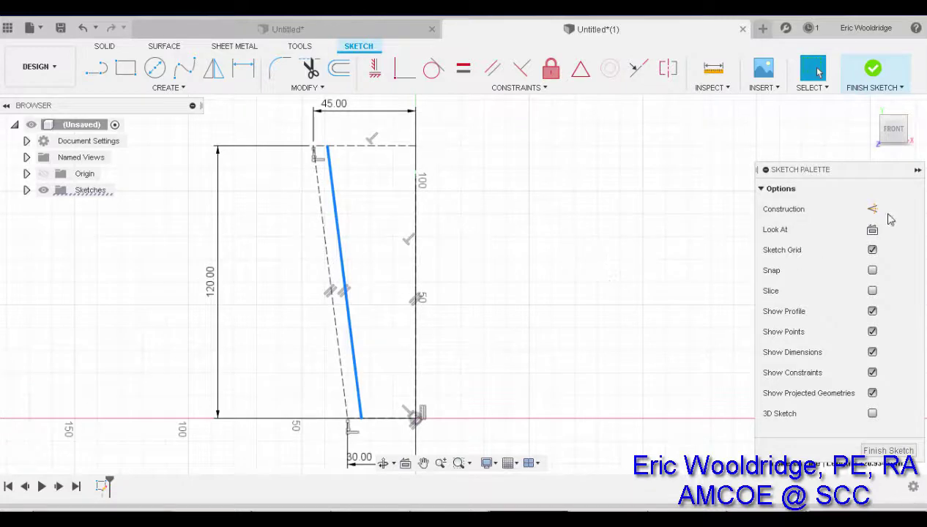
{"action": "left_click", "coordinate": [873, 208]}
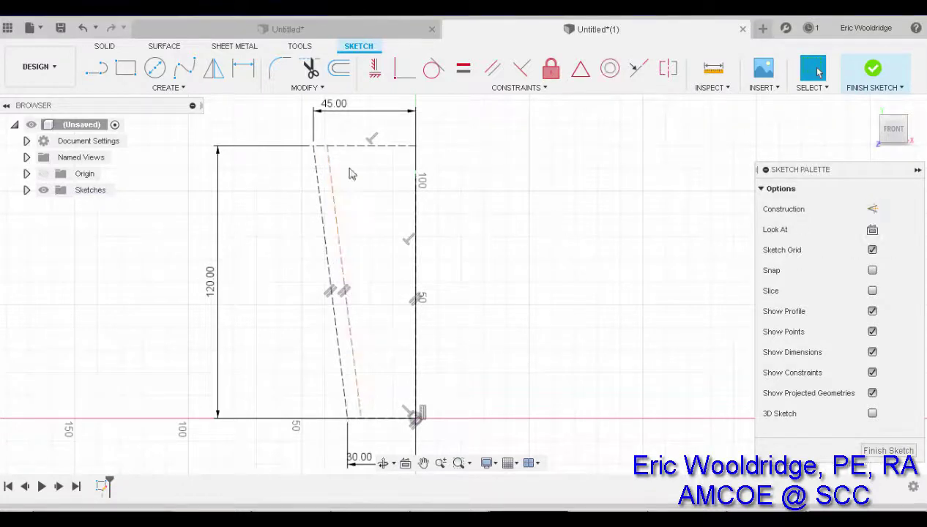
Dimension the spacing between the outer and inner slanted wall lines as 6 mm
{"action": "left_click", "coordinate": [243, 68]}
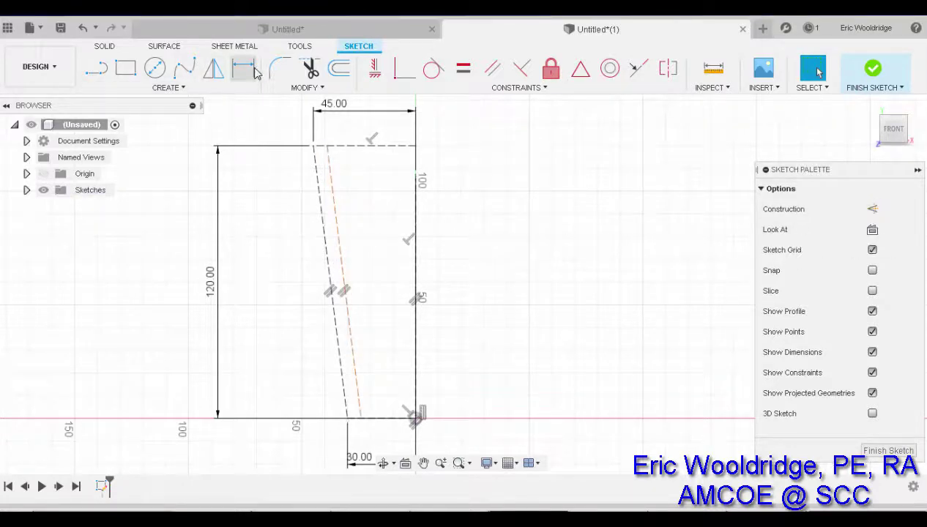
{"action": "left_click", "coordinate": [339, 247]}
{"action": "left_click", "coordinate": [323, 233]}
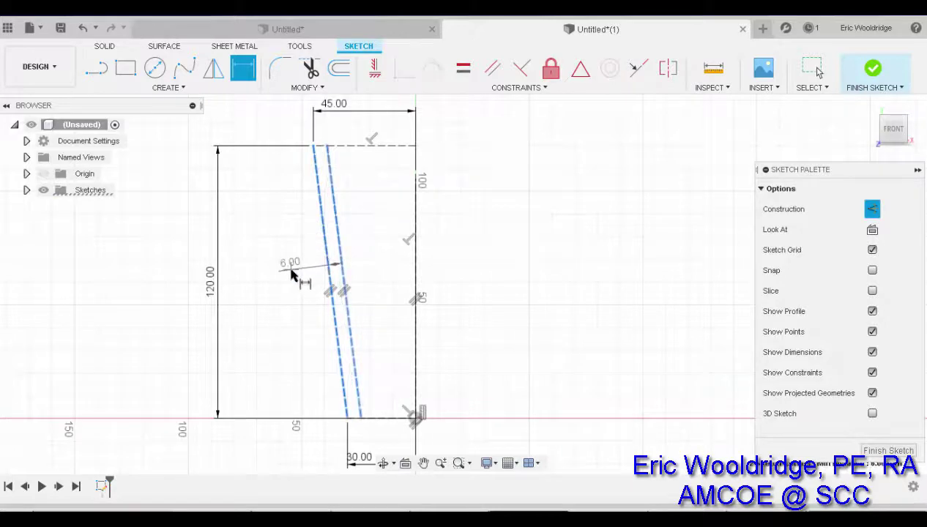
{"action": "left_click", "coordinate": [290, 272]}
{"action": "type", "text": "6"}
{"action": "key", "text": "Return"}
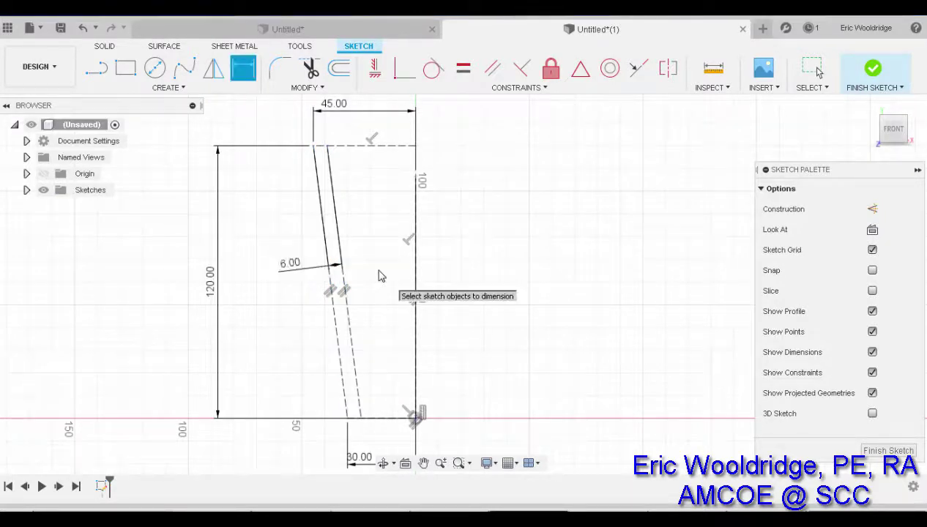
{"action": "key", "text": "Escape"}
{"action": "scroll", "coordinate": [382, 254], "scroll_direction": "up", "scroll_amount": 1}
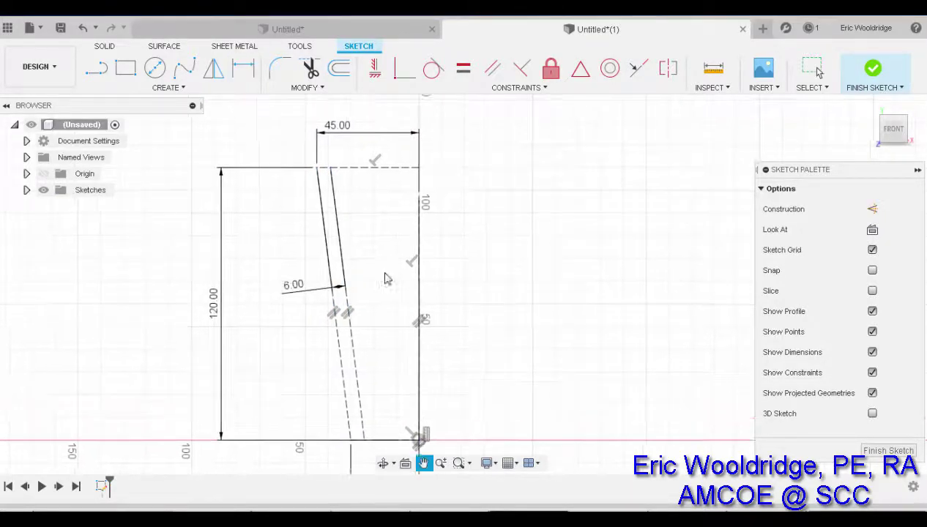
{"action": "scroll", "coordinate": [350, 198], "scroll_direction": "up", "scroll_amount": 2}
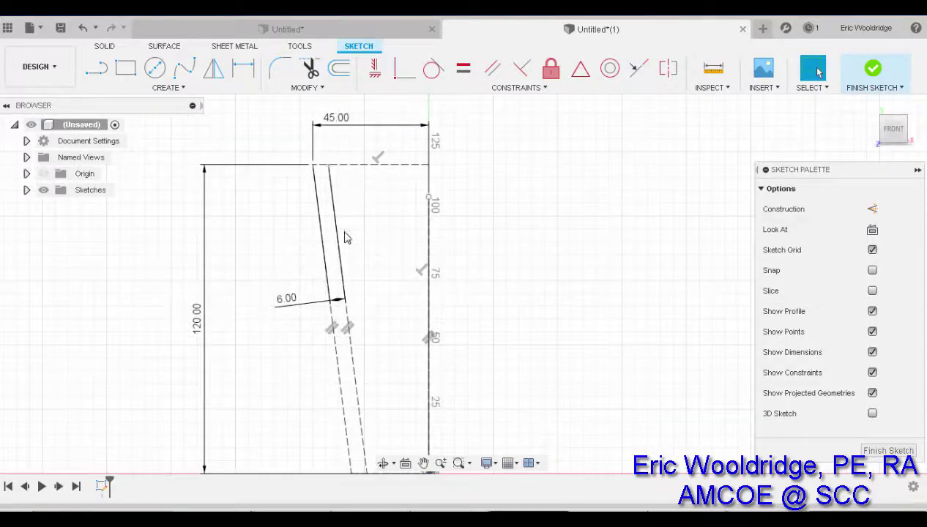
{"action": "mouse_move", "coordinate": [349, 198]}
{"action": "middle_mouse_down"}
{"action": "mouse_move", "coordinate": [331, 190]}
{"action": "mouse_move", "coordinate": [292, 248]}
{"action": "middle_mouse_up"}
{"action": "mouse_move", "coordinate": [319, 276]}
{"action": "middle_mouse_down"}
{"action": "mouse_move", "coordinate": [340, 232]}
{"action": "mouse_move", "coordinate": [388, 293]}
{"action": "middle_mouse_up"}
{"action": "scroll", "coordinate": [357, 271], "scroll_direction": "up", "scroll_amount": 2}
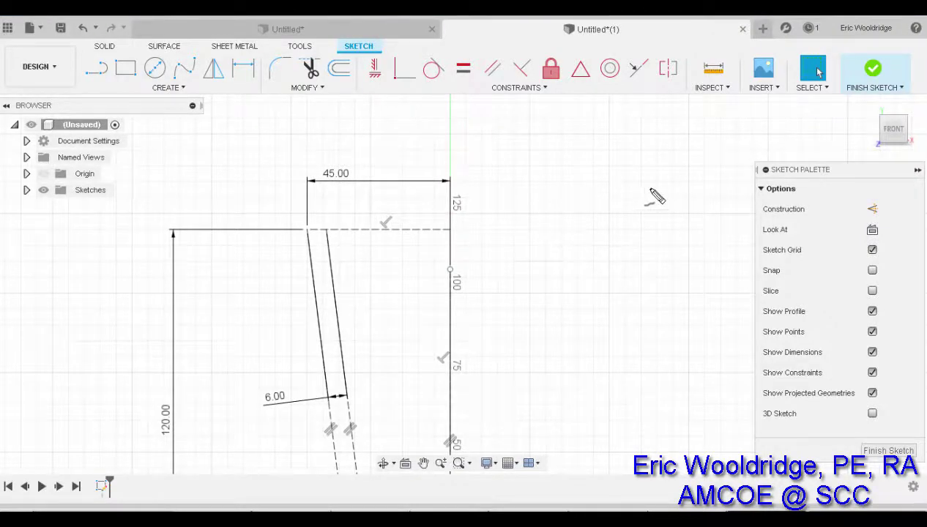
{"action": "mouse_move", "coordinate": [654, 196]}
{"action": "left_mouse_down"}
{"action": "mouse_move", "coordinate": [669, 207]}
{"action": "mouse_move", "coordinate": [658, 198]}
{"action": "mouse_move", "coordinate": [592, 225]}
{"action": "left_mouse_up"}
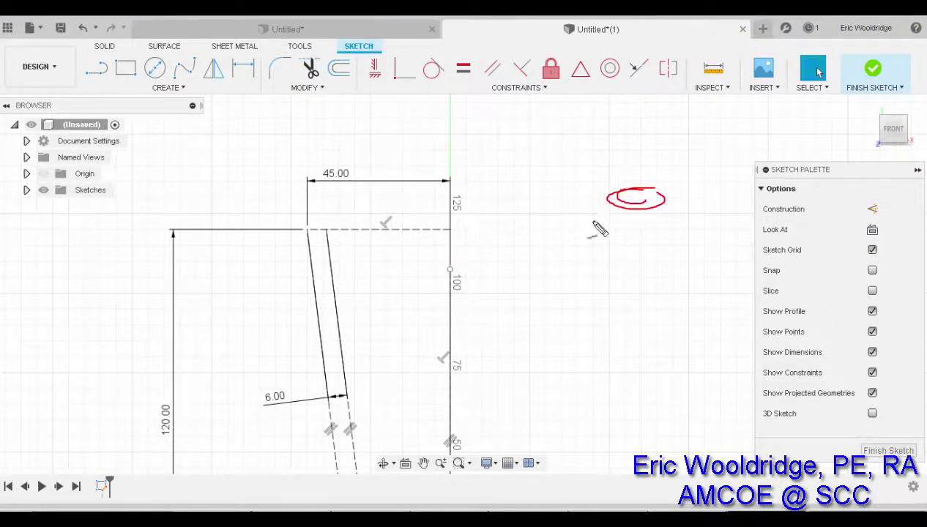
{"action": "left_click_drag", "start_coordinate": [663, 192], "coordinate": [687, 224]}
{"action": "left_click_drag", "start_coordinate": [688, 171], "coordinate": [634, 172]}
{"action": "mouse_move", "coordinate": [579, 189]}
{"action": "left_mouse_down"}
{"action": "mouse_move", "coordinate": [625, 265]}
{"action": "mouse_move", "coordinate": [697, 183]}
{"action": "mouse_move", "coordinate": [641, 172]}
{"action": "mouse_move", "coordinate": [533, 222]}
{"action": "mouse_move", "coordinate": [631, 265]}
{"action": "mouse_move", "coordinate": [735, 233]}
{"action": "mouse_move", "coordinate": [535, 227]}
{"action": "mouse_move", "coordinate": [533, 268]}
{"action": "mouse_move", "coordinate": [615, 302]}
{"action": "mouse_move", "coordinate": [641, 295]}
{"action": "left_mouse_up"}
{"action": "left_click_drag", "start_coordinate": [741, 187], "coordinate": [741, 246]}
{"action": "left_click_drag", "start_coordinate": [729, 277], "coordinate": [635, 297]}
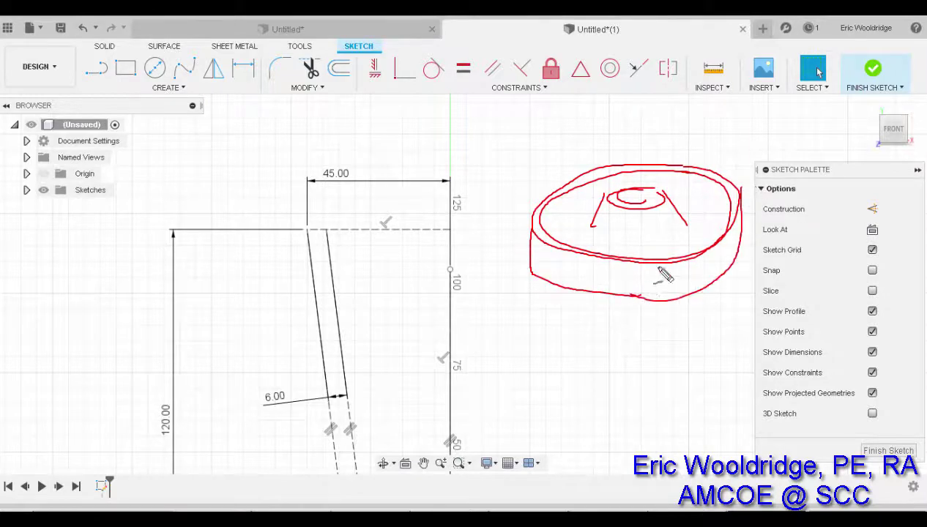
{"action": "left_click_drag", "start_coordinate": [687, 225], "coordinate": [586, 231]}
{"action": "left_click_drag", "start_coordinate": [536, 279], "coordinate": [551, 251]}
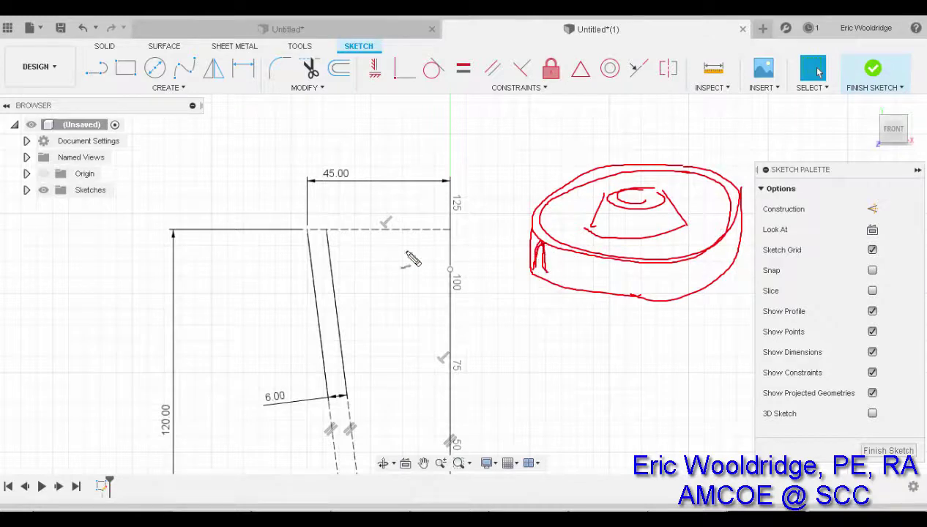
{"action": "mouse_move", "coordinate": [306, 276]}
{"action": "left_mouse_down"}
{"action": "mouse_move", "coordinate": [322, 221]}
{"action": "mouse_move", "coordinate": [335, 262]}
{"action": "mouse_move", "coordinate": [430, 282]}
{"action": "mouse_move", "coordinate": [454, 272]}
{"action": "mouse_move", "coordinate": [362, 268]}
{"action": "mouse_move", "coordinate": [322, 211]}
{"action": "mouse_move", "coordinate": [295, 274]}
{"action": "mouse_move", "coordinate": [345, 275]}
{"action": "mouse_move", "coordinate": [285, 273]}
{"action": "mouse_move", "coordinate": [441, 290]}
{"action": "left_mouse_up"}
{"action": "left_click", "coordinate": [251, 265]}
{"action": "key", "text": "ctrl+z"}
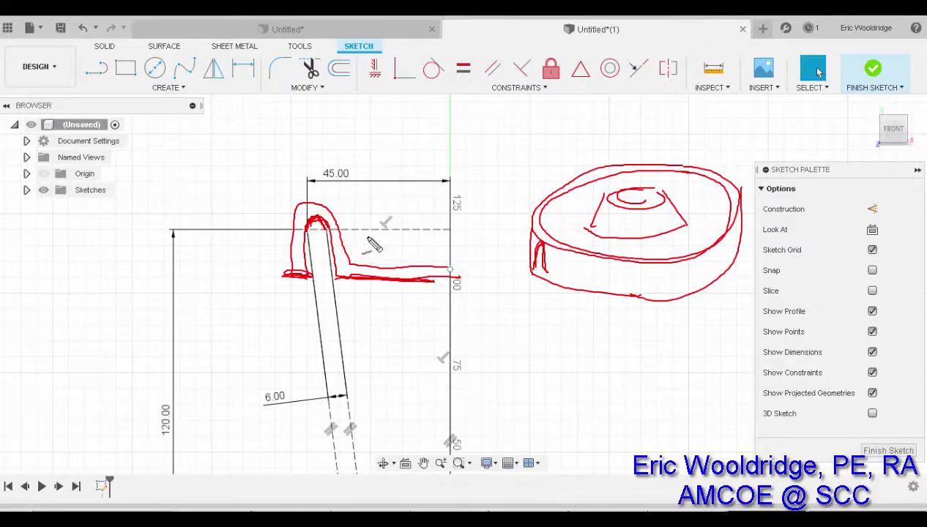
{"action": "mouse_move", "coordinate": [400, 267]}
{"action": "left_mouse_down"}
{"action": "mouse_move", "coordinate": [441, 184]}
{"action": "mouse_move", "coordinate": [425, 263]}
{"action": "mouse_move", "coordinate": [444, 189]}
{"action": "left_mouse_up"}
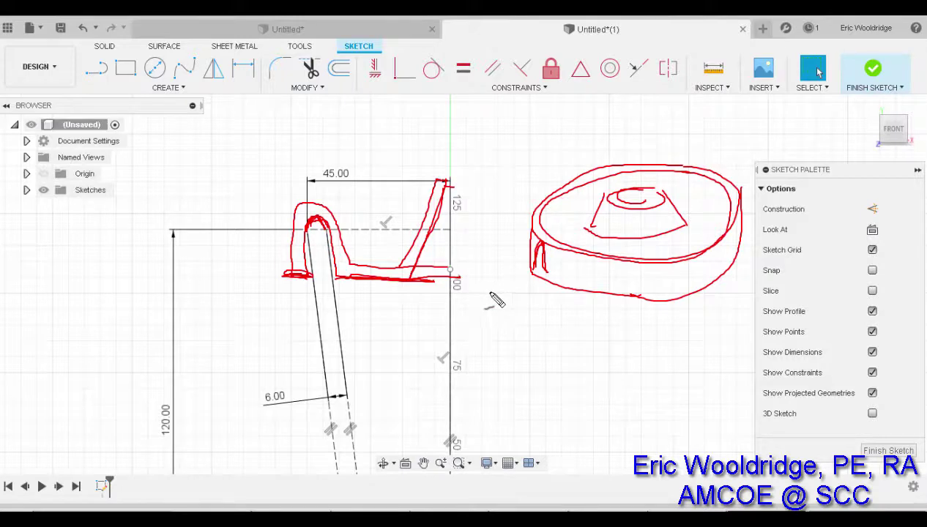
{"action": "key", "text": "Escape"}
{"action": "scroll", "coordinate": [346, 263], "scroll_direction": "up", "scroll_amount": 3}
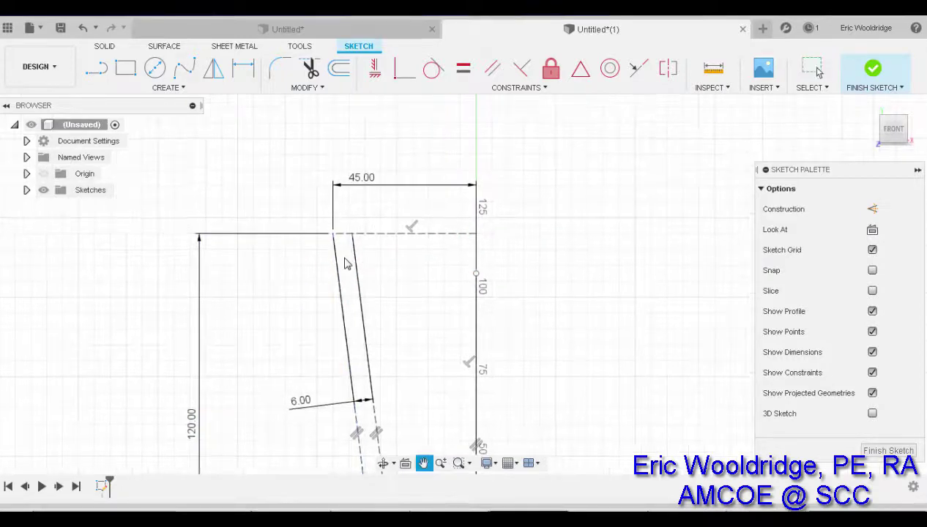
{"action": "scroll", "coordinate": [356, 271], "scroll_direction": "down", "scroll_amount": 2}
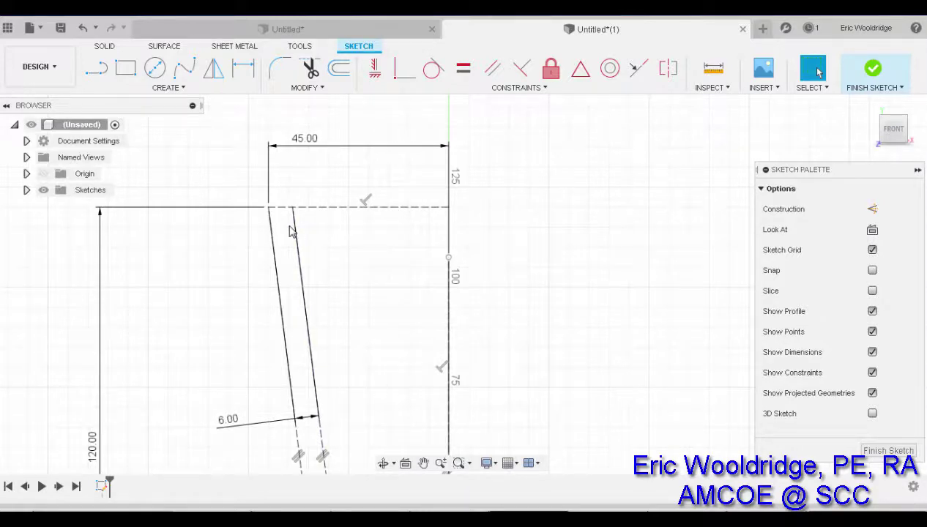
{"action": "scroll", "coordinate": [290, 231], "scroll_direction": "up", "scroll_amount": 1}
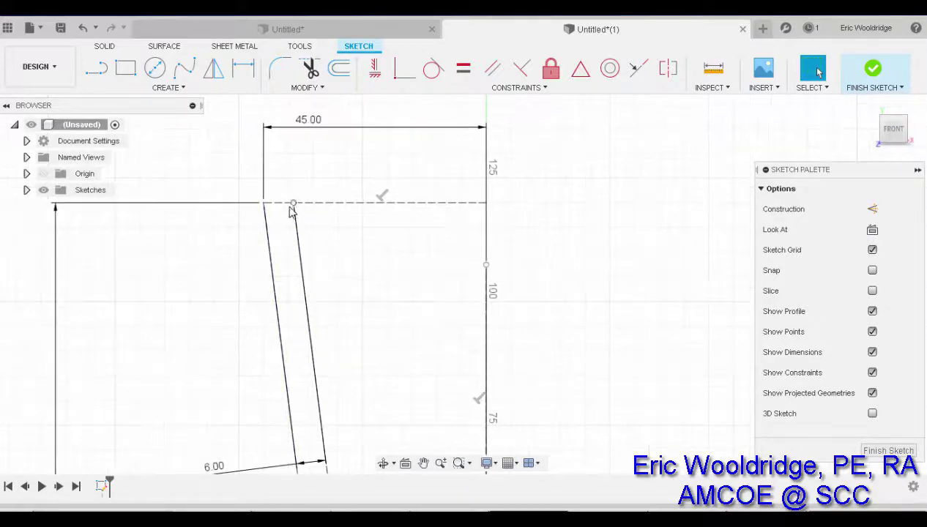
{"action": "scroll", "coordinate": [311, 278], "scroll_direction": "up", "scroll_amount": 1}
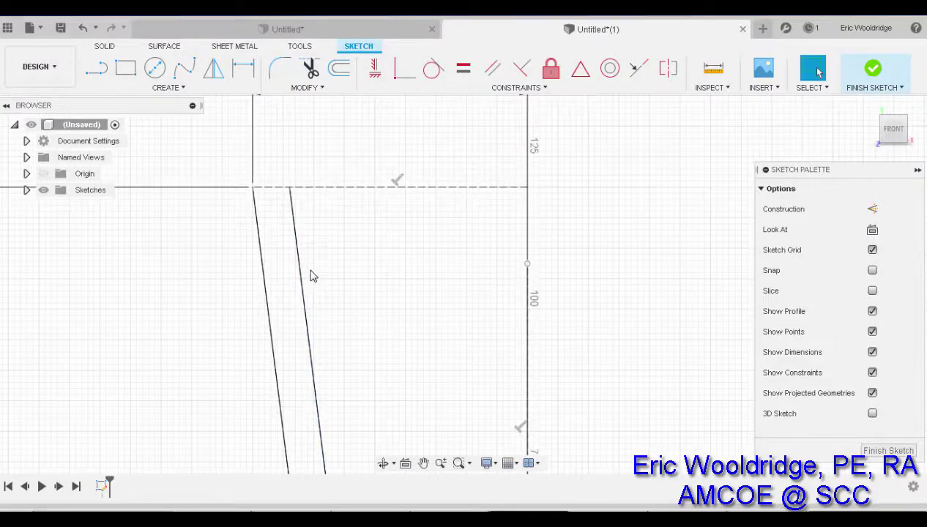
{"action": "left_click", "coordinate": [96, 68]}
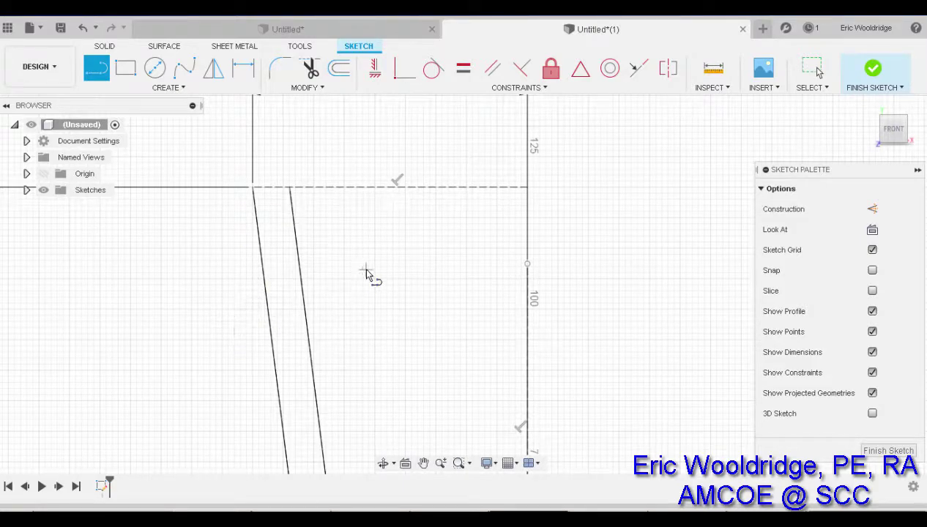
{"action": "scroll", "coordinate": [337, 278], "scroll_direction": "down", "scroll_amount": 2}
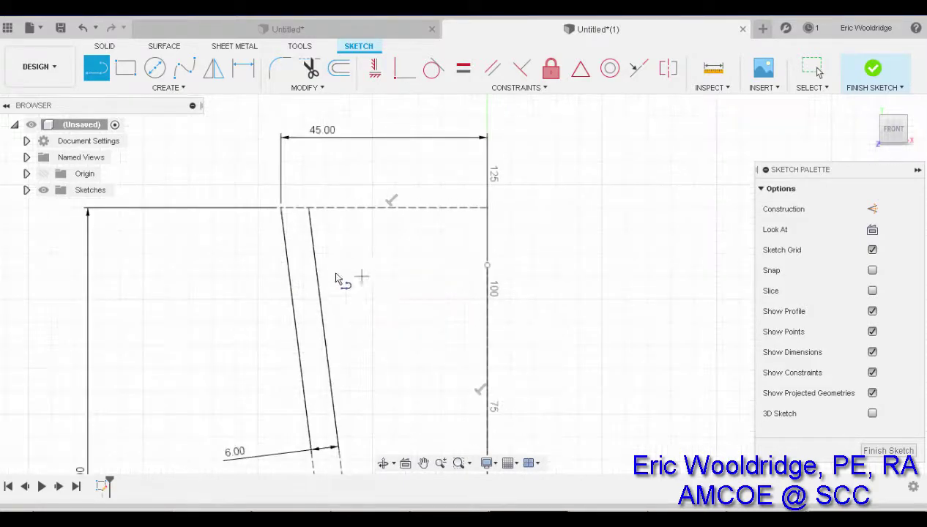
{"action": "left_click", "coordinate": [260, 288]}
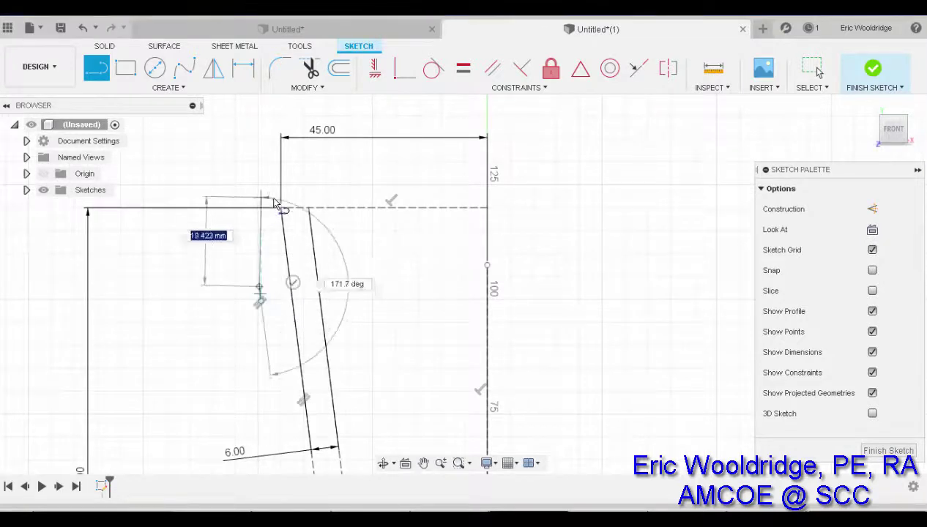
{"action": "key", "text": "Escape"}
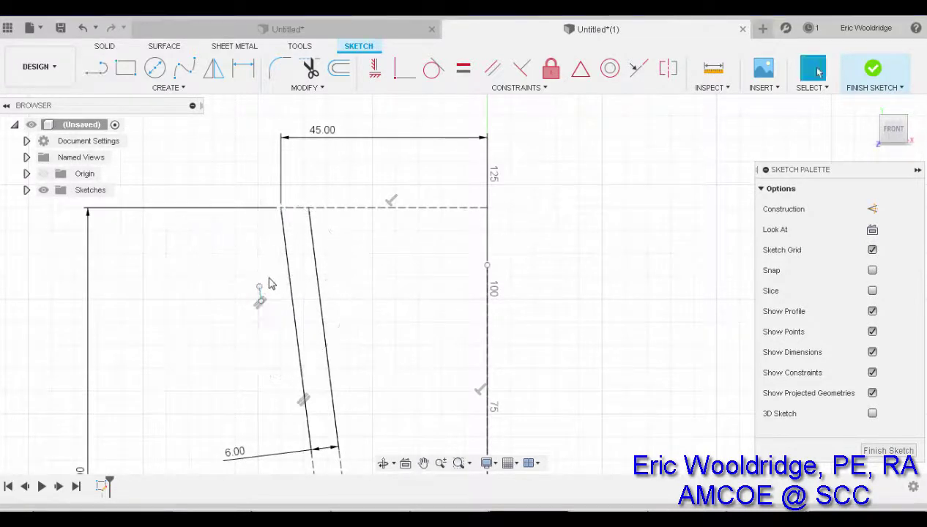
{"action": "scroll", "coordinate": [270, 293], "scroll_direction": "up", "scroll_amount": 5}
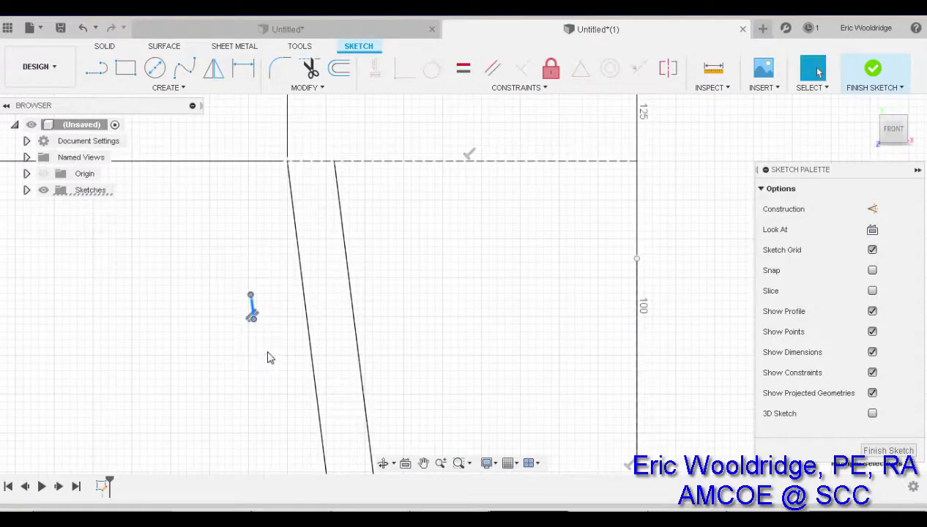
Sketch three connected lines as an open cap around the cup rim: inner slanted side, horizontal line above the rim, and outer slanted side
{"action": "left_click", "coordinate": [98, 68]}
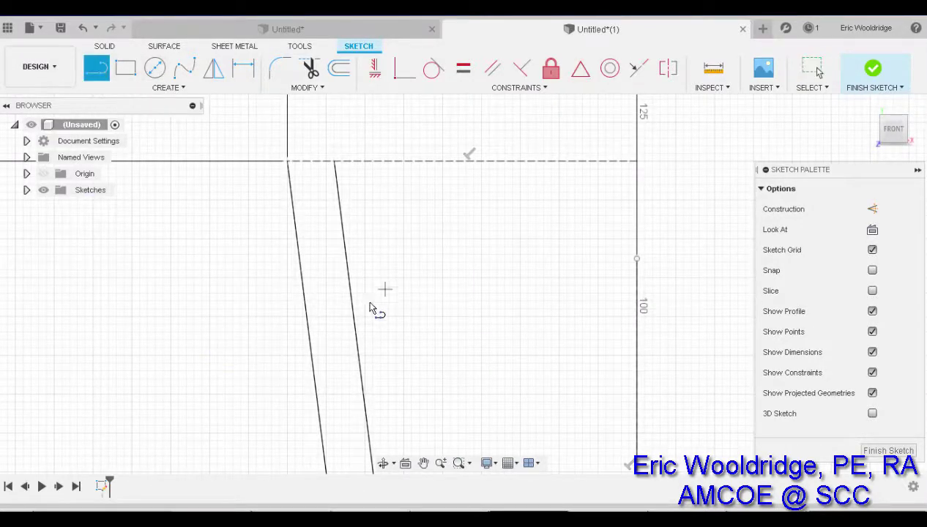
{"action": "left_click", "coordinate": [370, 316]}
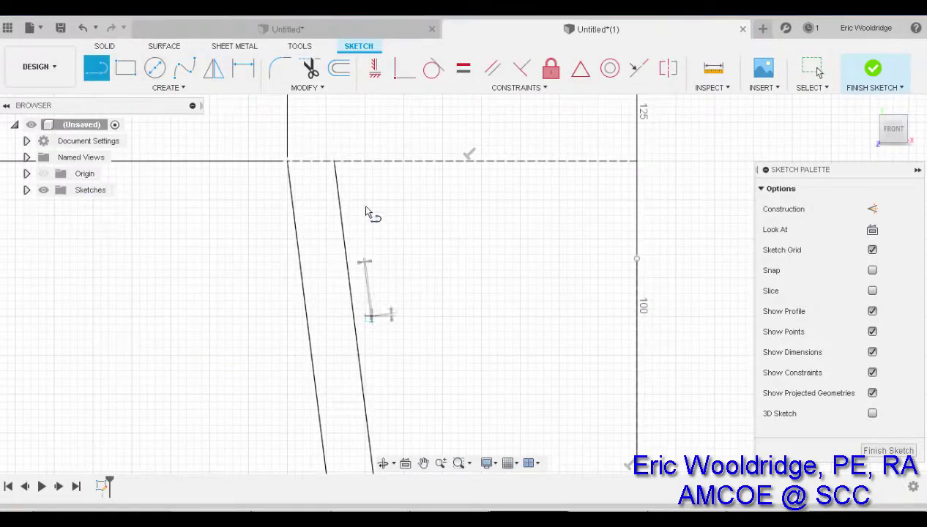
{"action": "left_click", "coordinate": [341, 139]}
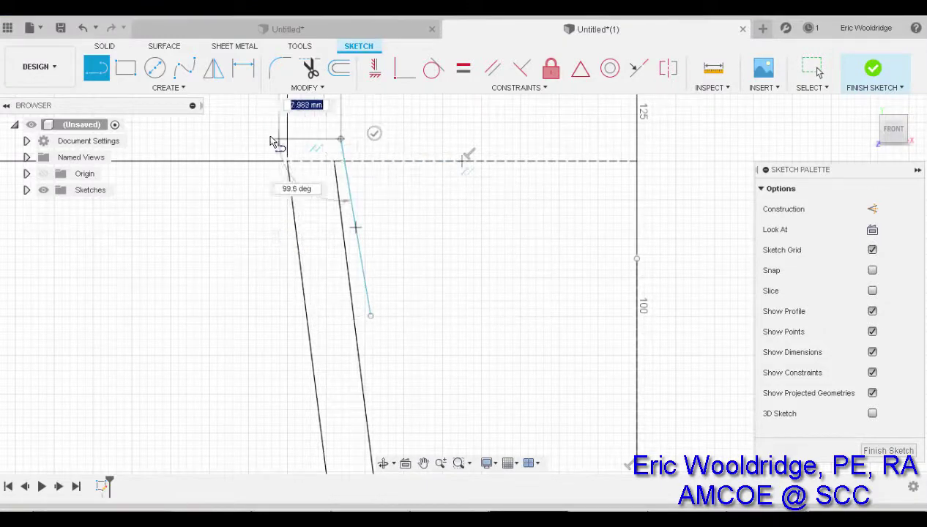
{"action": "double_click", "coordinate": [275, 139]}
{"action": "left_click", "coordinate": [272, 139]}
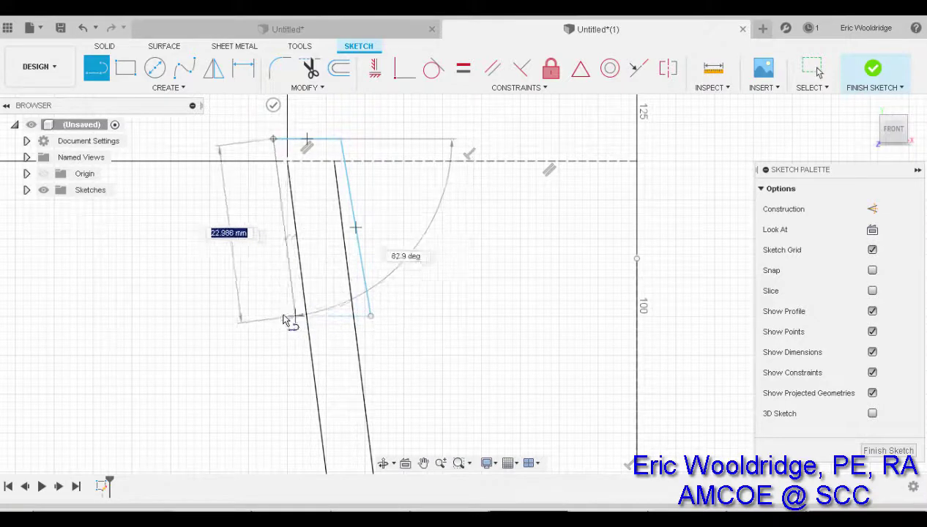
{"action": "left_click", "coordinate": [282, 317]}
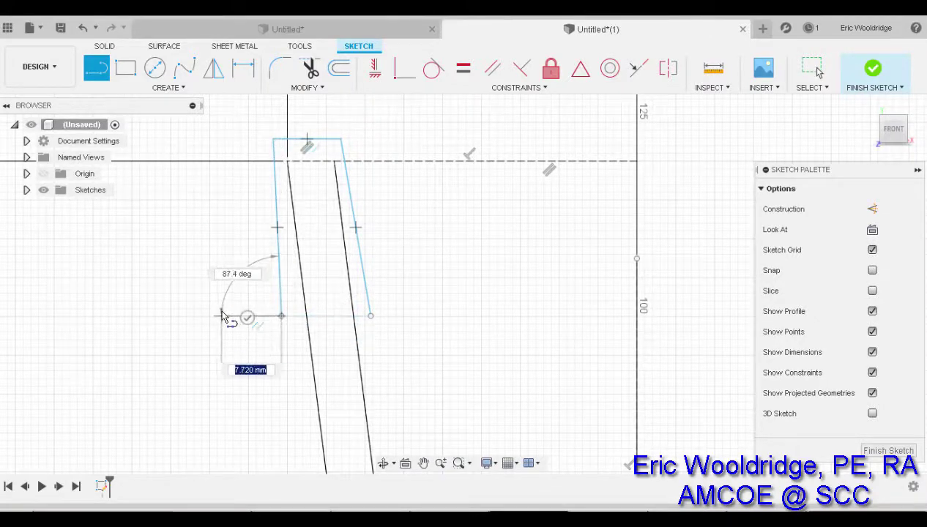
{"action": "key", "text": "Escape"}
Draw a horizontal line from the lower end of the cap's inner side toward the axis, stopping short of it
{"action": "left_click", "coordinate": [99, 71]}
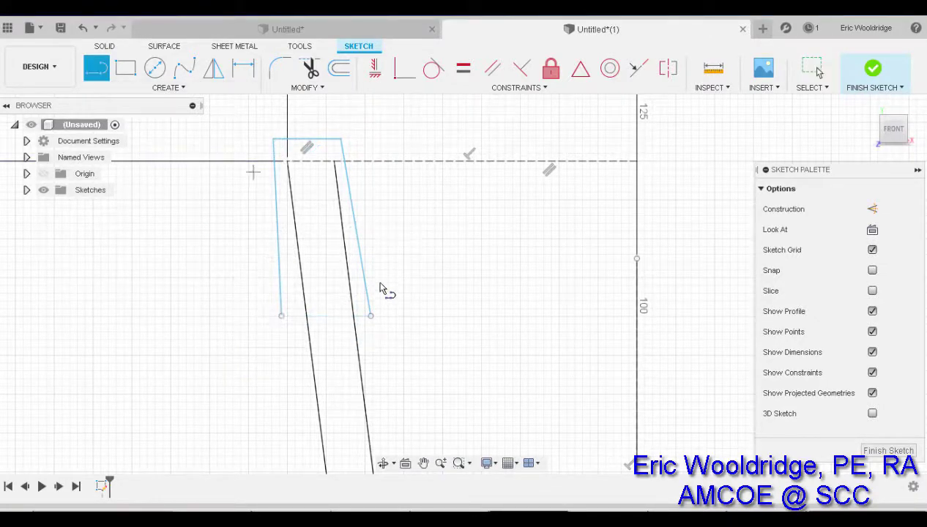
{"action": "left_click", "coordinate": [371, 315]}
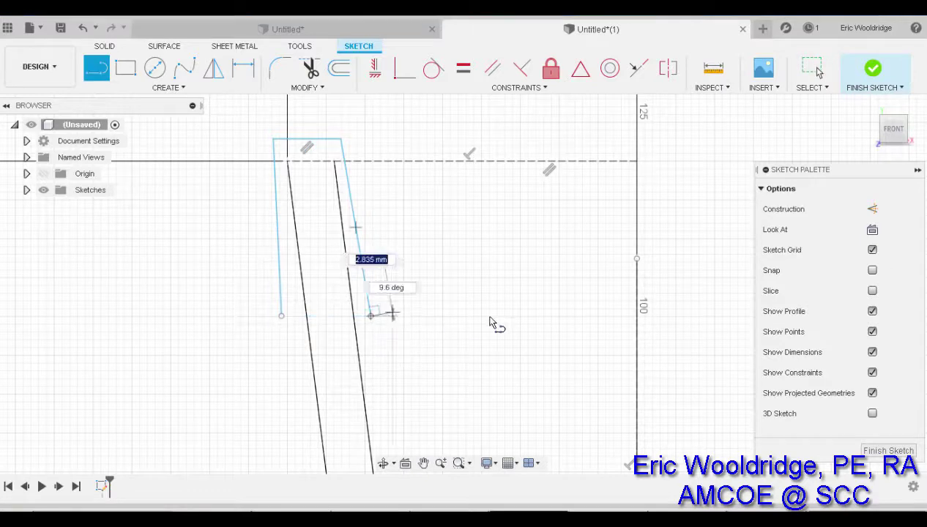
{"action": "left_click", "coordinate": [580, 316]}
{"action": "key", "text": "Escape"}
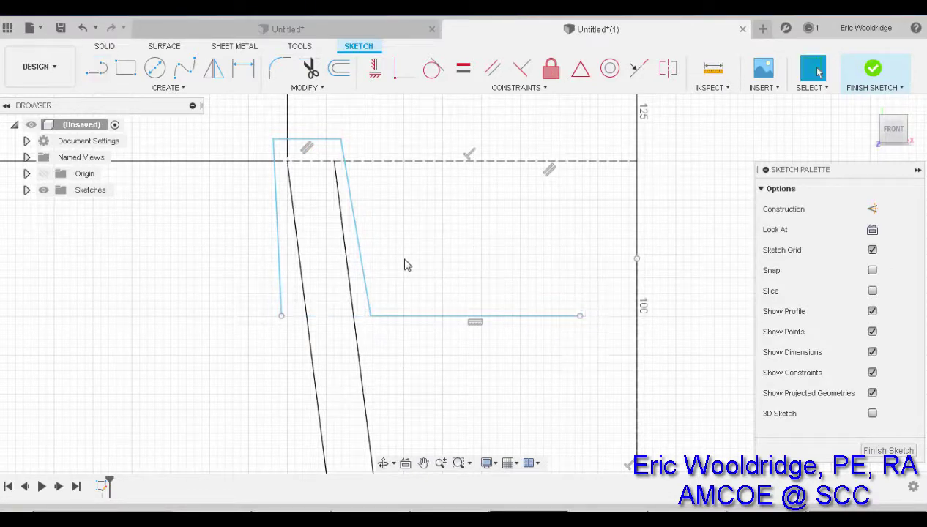
Dimension the vertical distance from the inner wall line's upper endpoint to the new horizontal line as 15 mm
{"action": "scroll", "coordinate": [405, 265], "scroll_direction": "up", "scroll_amount": 1}
{"action": "scroll", "coordinate": [406, 267], "scroll_direction": "down", "scroll_amount": 2}
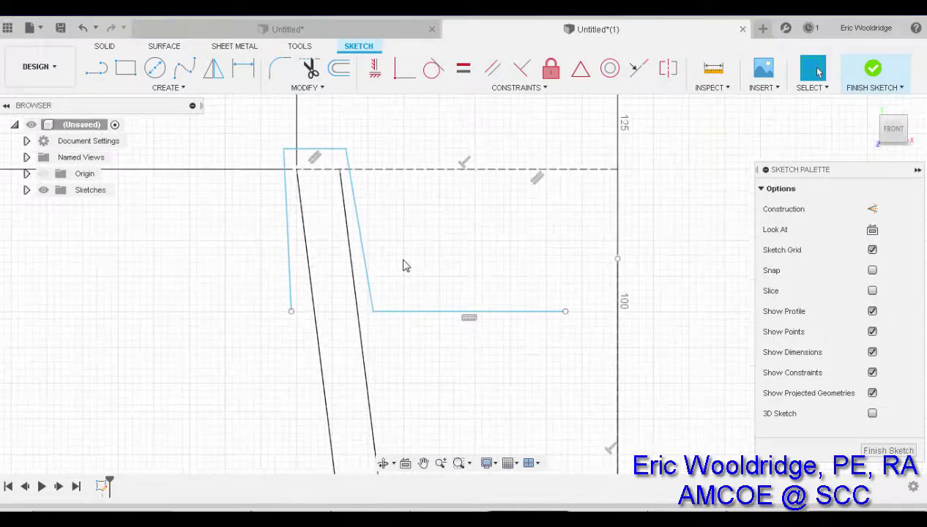
{"action": "left_click", "coordinate": [239, 71]}
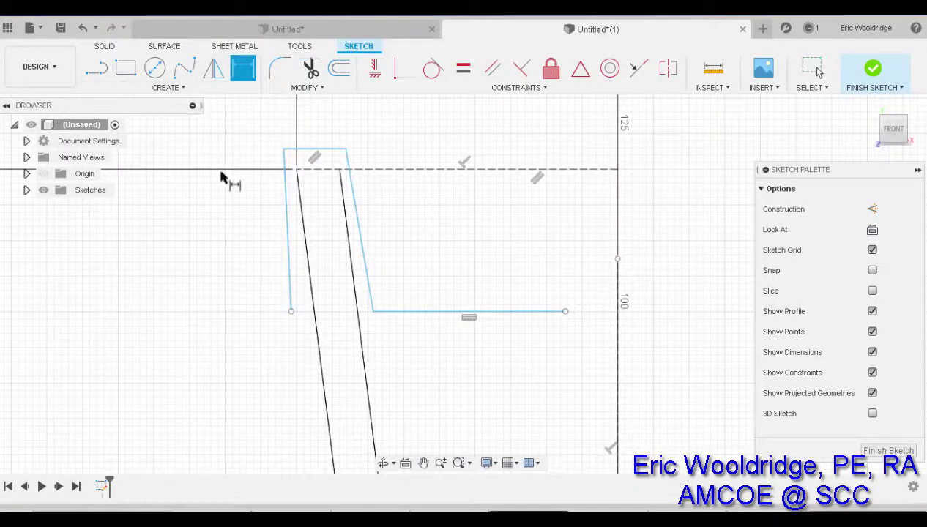
{"action": "left_click", "coordinate": [340, 169]}
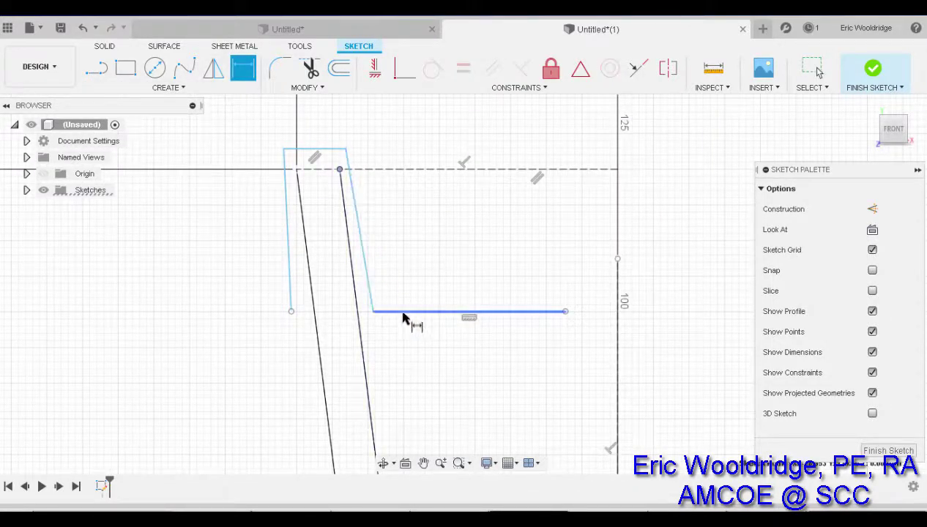
{"action": "left_click", "coordinate": [403, 312]}
{"action": "left_click", "coordinate": [167, 238]}
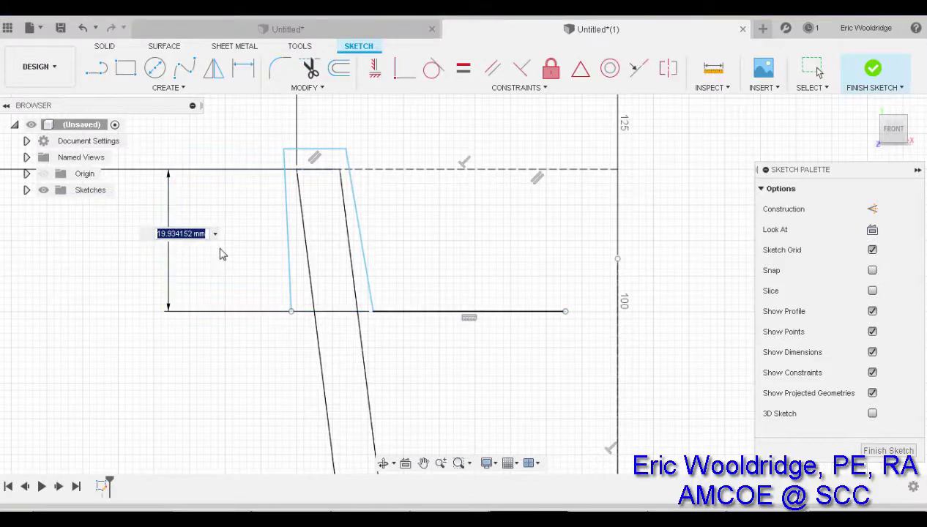
{"action": "type", "text": "1"}
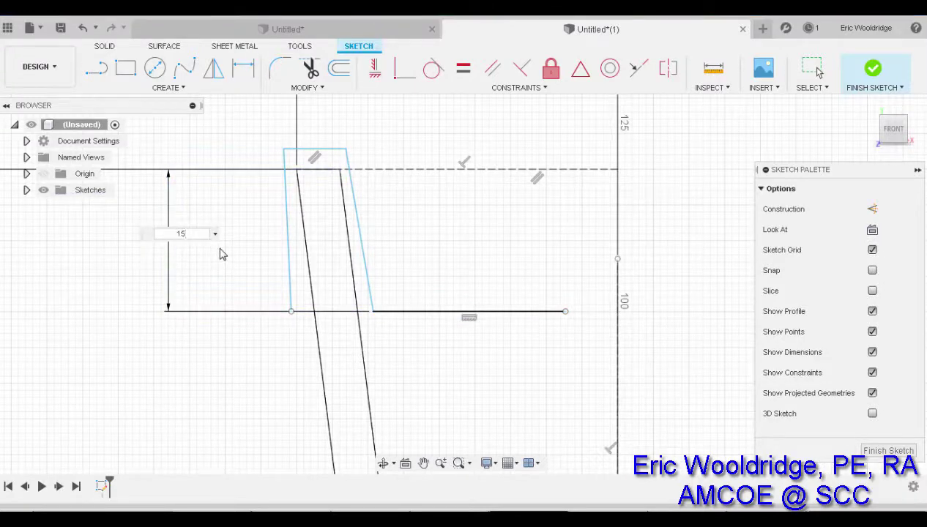
{"action": "type", "text": "5"}
{"action": "key", "text": "Return"}
Move the lower endpoint of the cap's outer side up until it is level with the horizontal insert line
{"action": "middle_click_drag", "start_coordinate": [342, 263], "coordinate": [301, 370]}
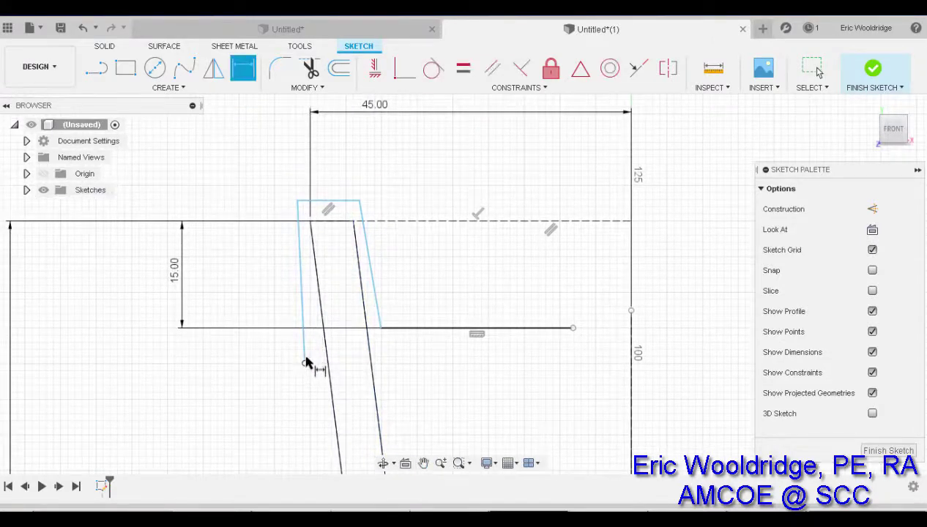
{"action": "left_click", "coordinate": [305, 364]}
{"action": "key", "text": "Escape"}
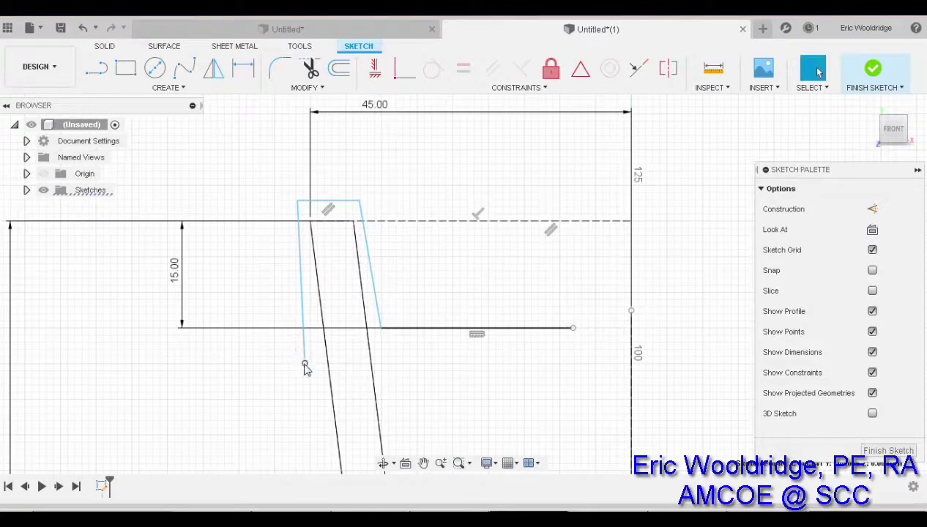
{"action": "left_click_drag", "start_coordinate": [304, 352], "coordinate": [307, 329]}
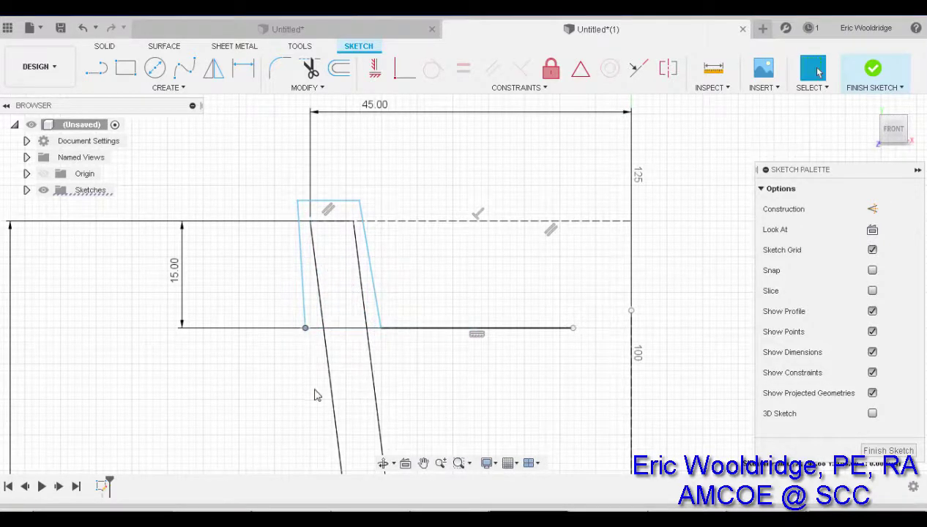
{"action": "scroll", "coordinate": [370, 254], "scroll_direction": "up", "scroll_amount": 2}
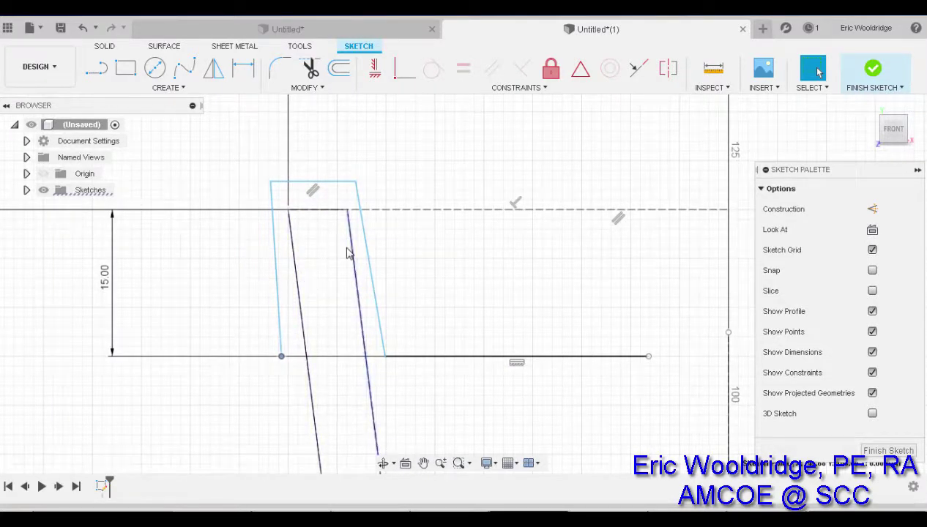
{"action": "left_click", "coordinate": [155, 71]}
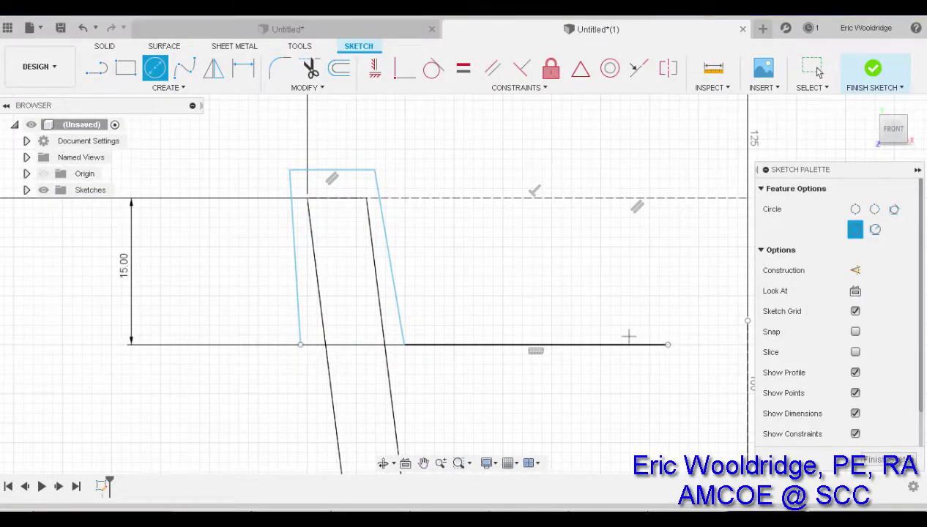
{"action": "mouse_move", "coordinate": [352, 271]}
{"action": "left_mouse_down"}
{"action": "mouse_move", "coordinate": [425, 265]}
{"action": "mouse_move", "coordinate": [377, 258]}
{"action": "mouse_move", "coordinate": [400, 256]}
{"action": "left_mouse_up"}
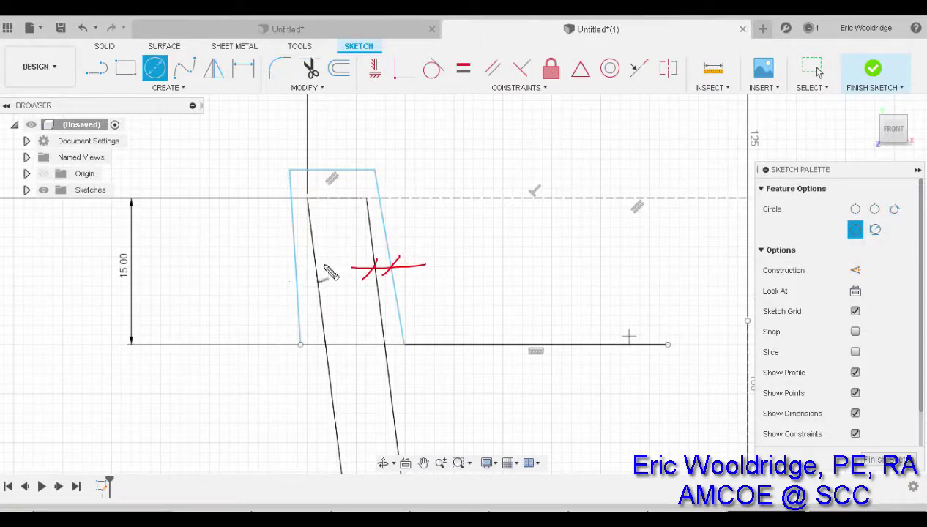
{"action": "mouse_move", "coordinate": [279, 270]}
{"action": "left_mouse_down"}
{"action": "mouse_move", "coordinate": [323, 265]}
{"action": "mouse_move", "coordinate": [296, 258]}
{"action": "mouse_move", "coordinate": [317, 256]}
{"action": "left_mouse_up"}
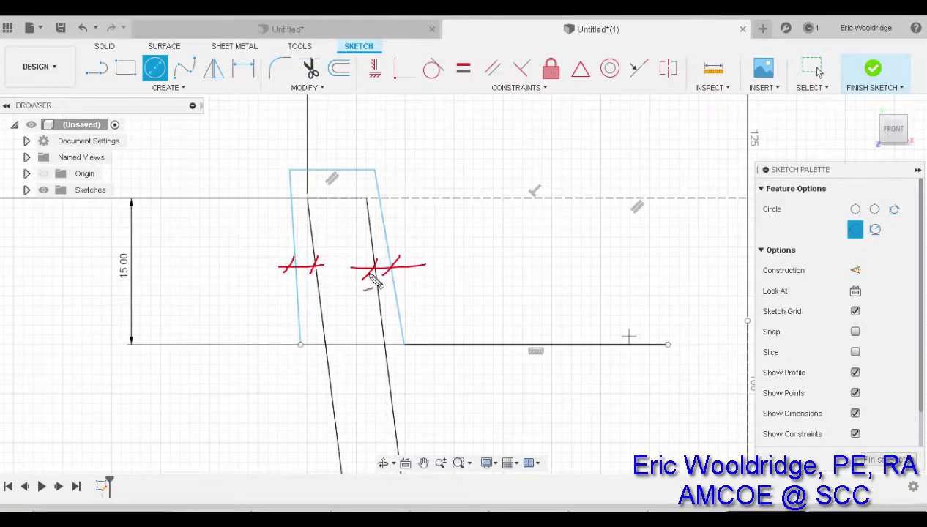
{"action": "mouse_move", "coordinate": [403, 261]}
{"action": "left_mouse_down"}
{"action": "mouse_move", "coordinate": [438, 236]}
{"action": "mouse_move", "coordinate": [482, 236]}
{"action": "left_mouse_up"}
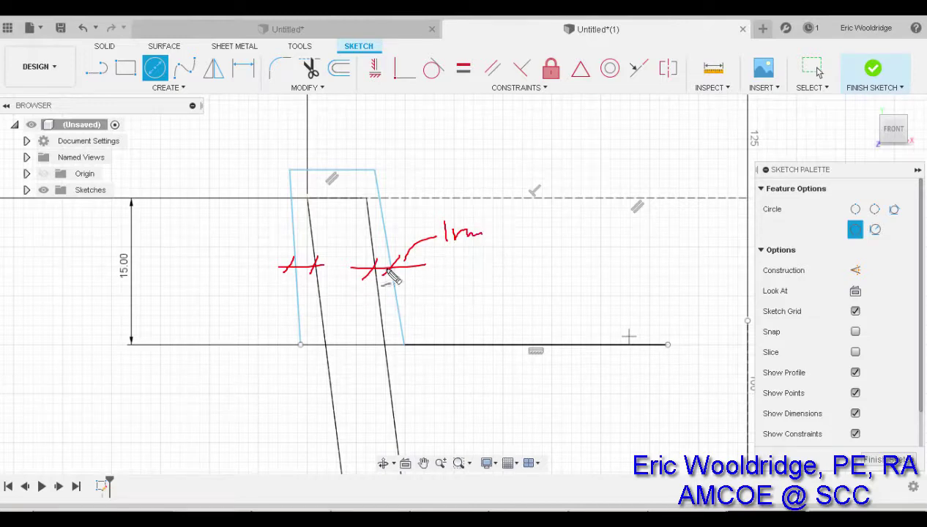
{"action": "key", "text": "ctrl+z"}
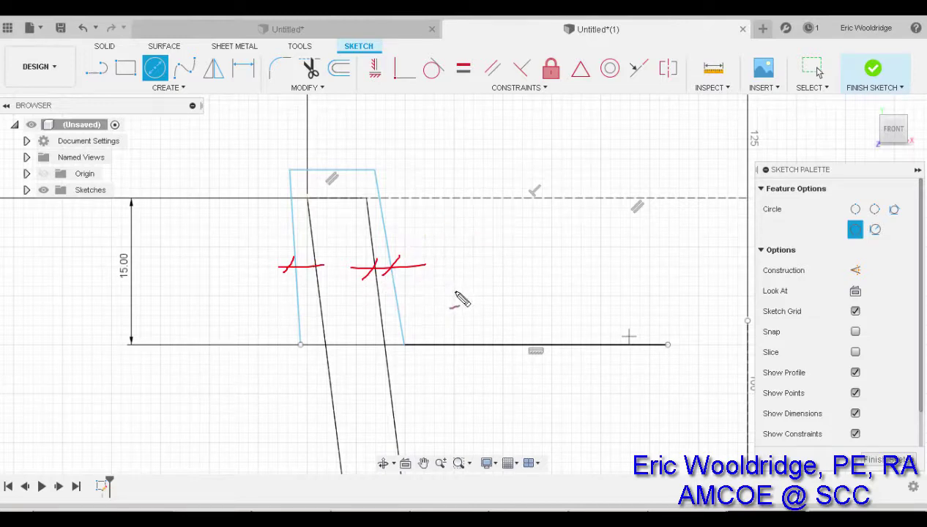
{"action": "key", "text": "ctrl+z"}
{"action": "key", "text": "ctrl+z"}
{"action": "key", "text": "Escape"}
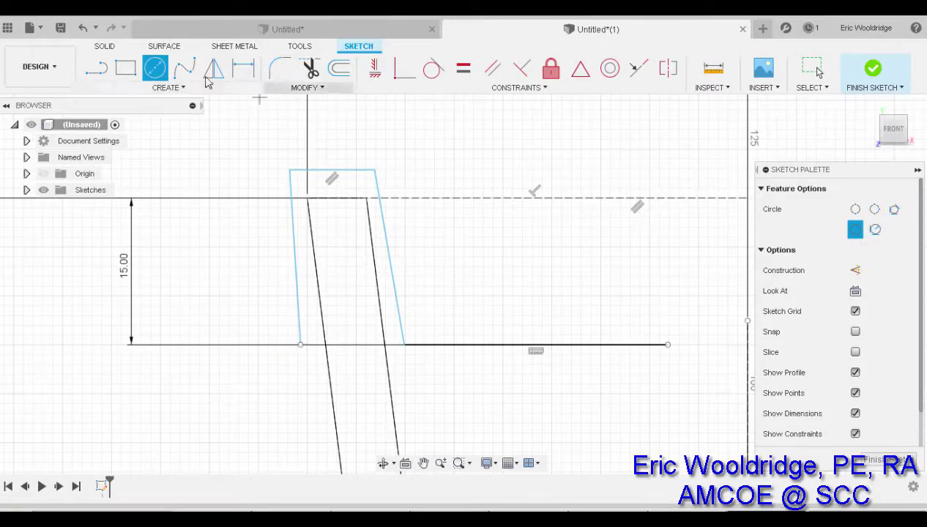
Draw a 1 mm diameter circle in the empty area outside the cup wall, below the cap's outer side
{"action": "left_click", "coordinate": [157, 74]}
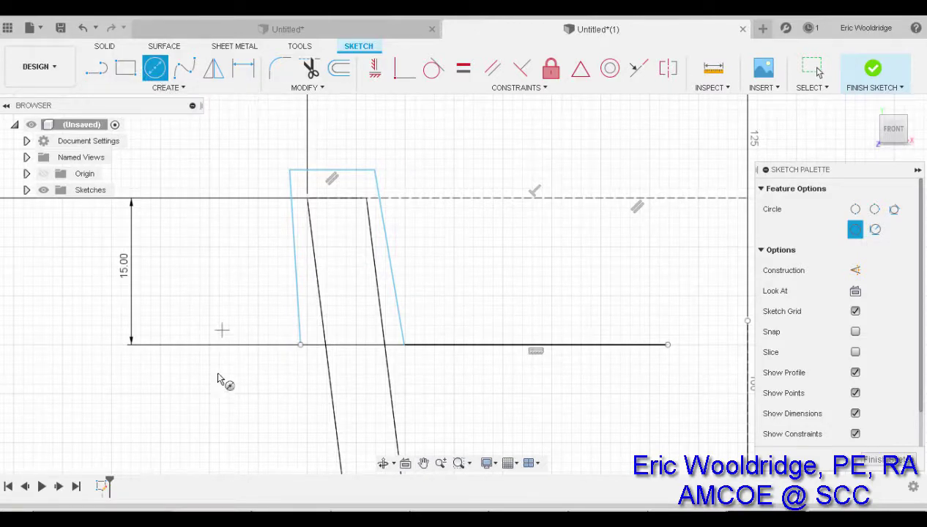
{"action": "left_click", "coordinate": [220, 416]}
{"action": "type", "text": "1"}
{"action": "key", "text": "Return"}
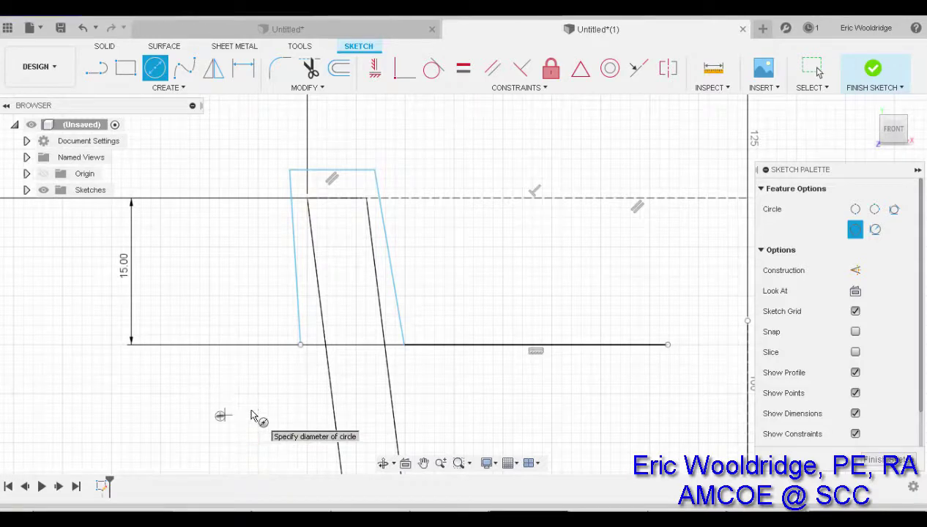
{"action": "key", "text": "Escape"}
Convert the small circle outside the cup wall to construction geometry
{"action": "left_click_drag", "start_coordinate": [168, 371], "coordinate": [245, 463]}
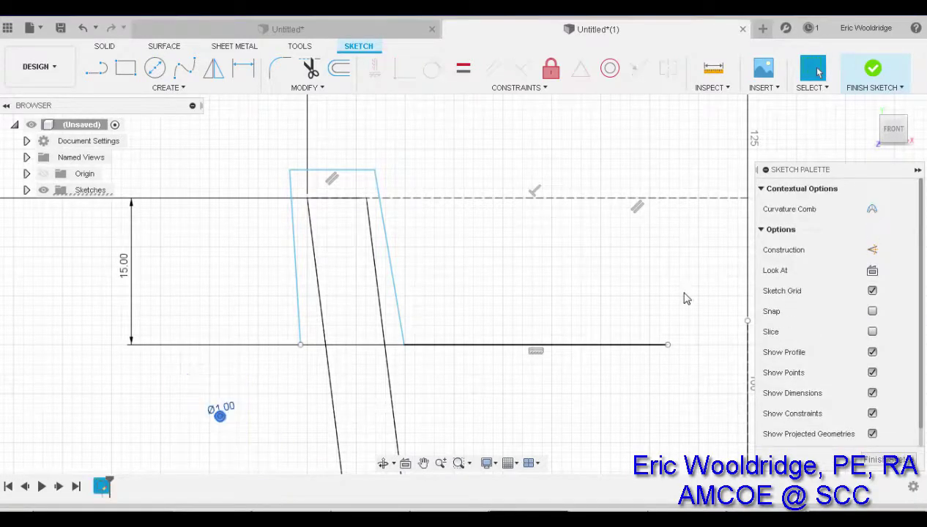
{"action": "left_click", "coordinate": [872, 250]}
{"action": "left_click", "coordinate": [217, 443]}
{"action": "scroll", "coordinate": [230, 428], "scroll_direction": "down", "scroll_amount": 2}
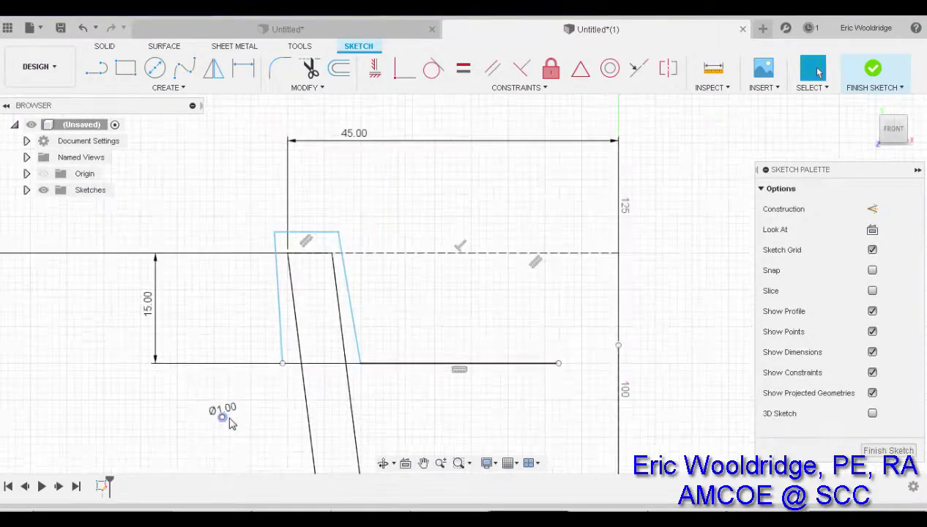
{"action": "scroll", "coordinate": [230, 426], "scroll_direction": "up", "scroll_amount": 5}
{"action": "left_click", "coordinate": [212, 416]}
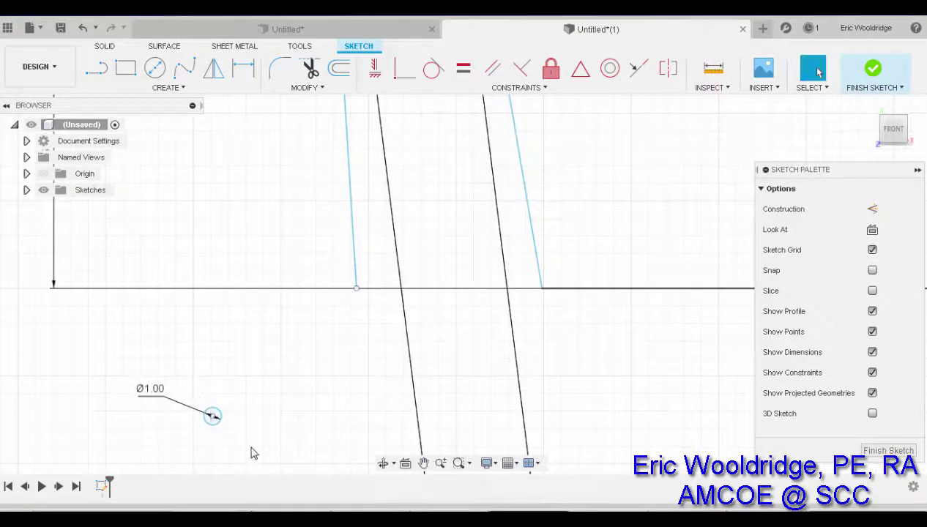
Place the construction circle between the cup's outer wall and the cap's outer side, and move that side's lower endpoint inward for 1 mm clearance
{"action": "left_click", "coordinate": [872, 251]}
{"action": "left_click", "coordinate": [274, 432]}
{"action": "scroll", "coordinate": [220, 439], "scroll_direction": "down", "scroll_amount": 3}
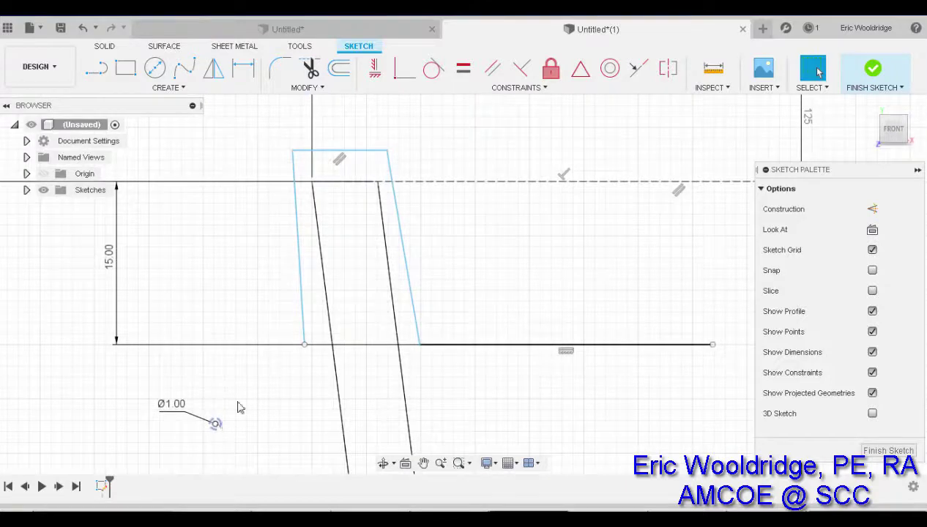
{"action": "left_click_drag", "start_coordinate": [214, 424], "coordinate": [320, 293]}
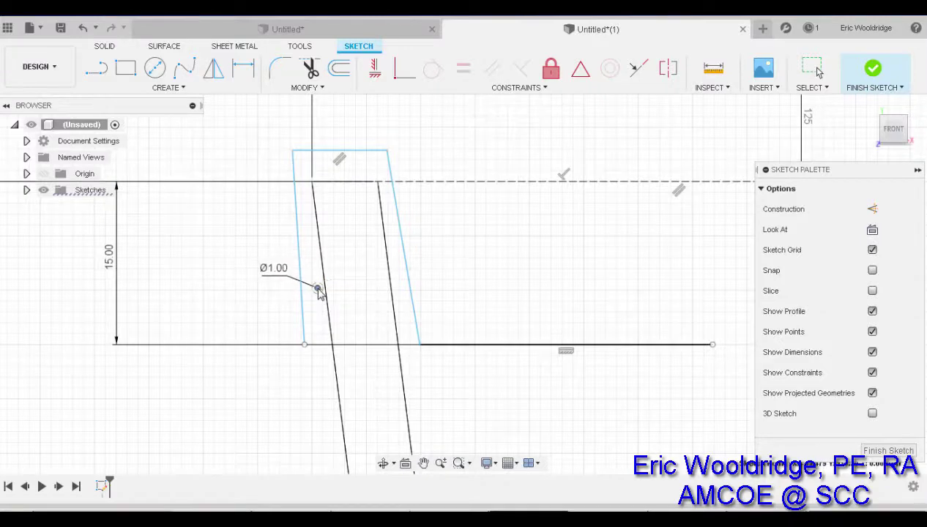
{"action": "scroll", "coordinate": [306, 349], "scroll_direction": "up", "scroll_amount": 3}
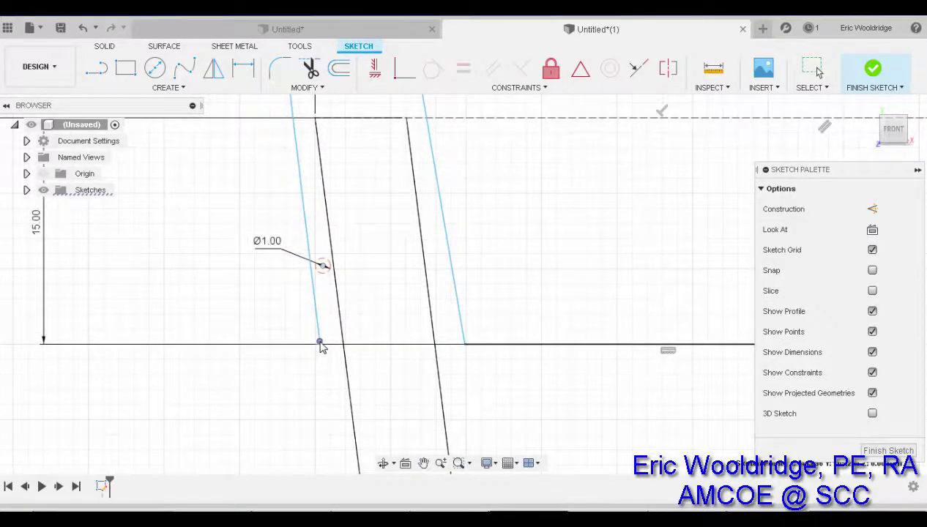
{"action": "left_click", "coordinate": [320, 343]}
Move the construction circle to the cup's inner wall and bring the cap's inner lower corner closer along the horizontal line to match its 1 mm diameter
{"action": "left_click_drag", "start_coordinate": [326, 269], "coordinate": [436, 262]}
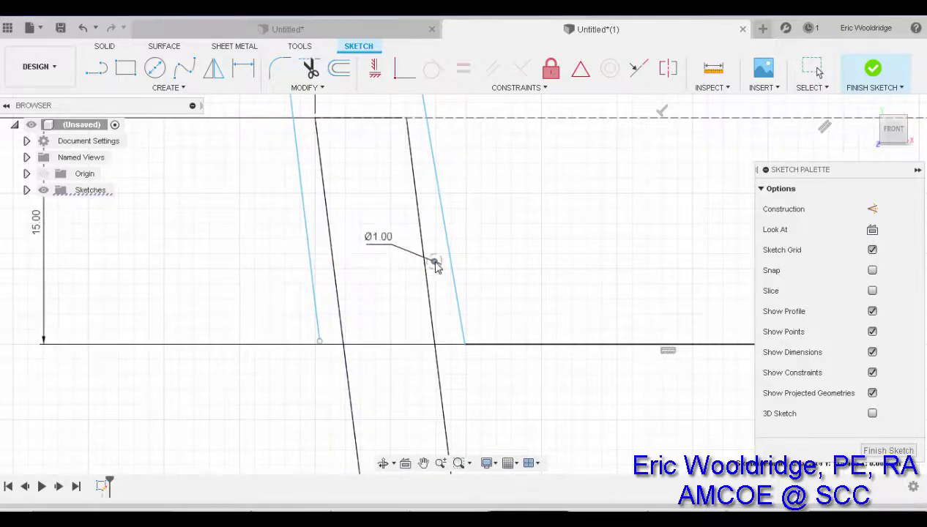
{"action": "left_click_drag", "start_coordinate": [464, 344], "coordinate": [457, 344]}
{"action": "middle_click_drag", "start_coordinate": [379, 318], "coordinate": [364, 363]}
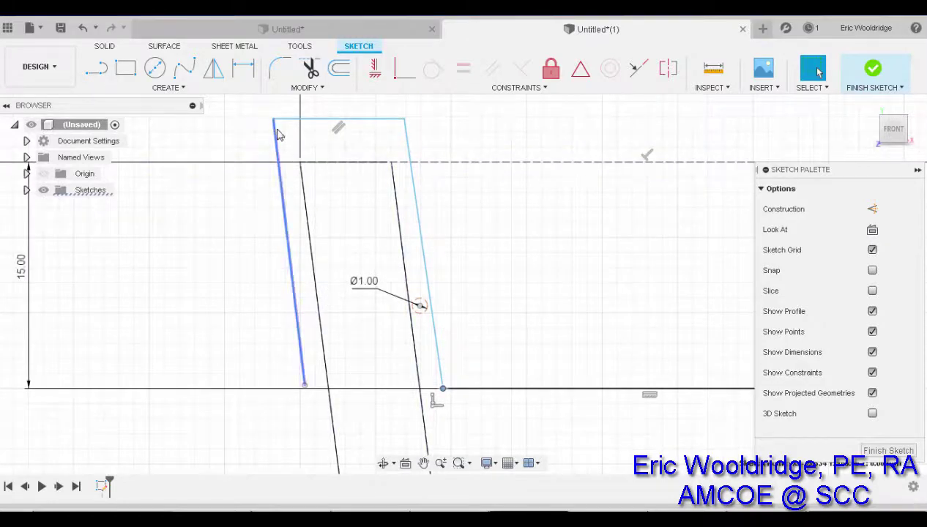
Lower the cap's top edge close above the cup rim and put the outer side's lower endpoint on the horizontal insert line
{"action": "left_click_drag", "start_coordinate": [273, 118], "coordinate": [279, 152]}
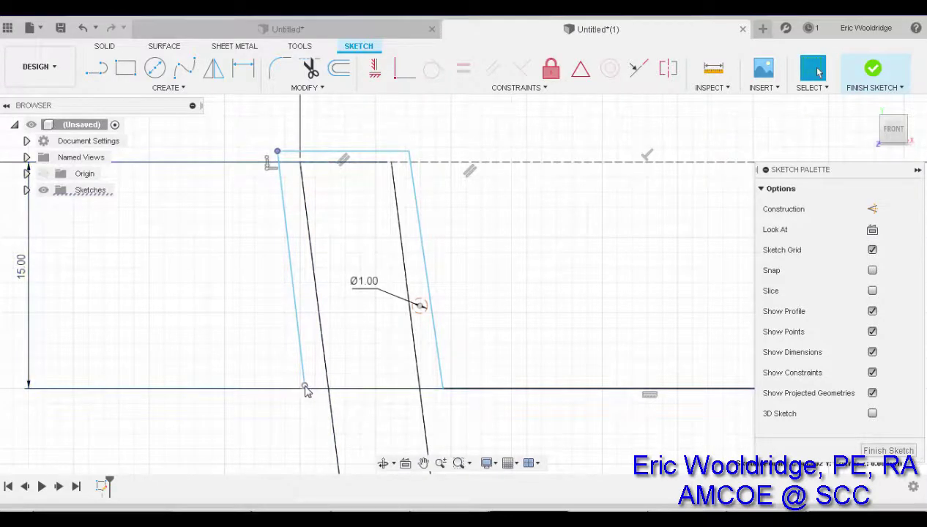
{"action": "mouse_move", "coordinate": [307, 391]}
{"action": "left_mouse_down"}
{"action": "mouse_move", "coordinate": [438, 392]}
{"action": "mouse_move", "coordinate": [318, 397]}
{"action": "mouse_move", "coordinate": [307, 389]}
{"action": "left_mouse_up"}
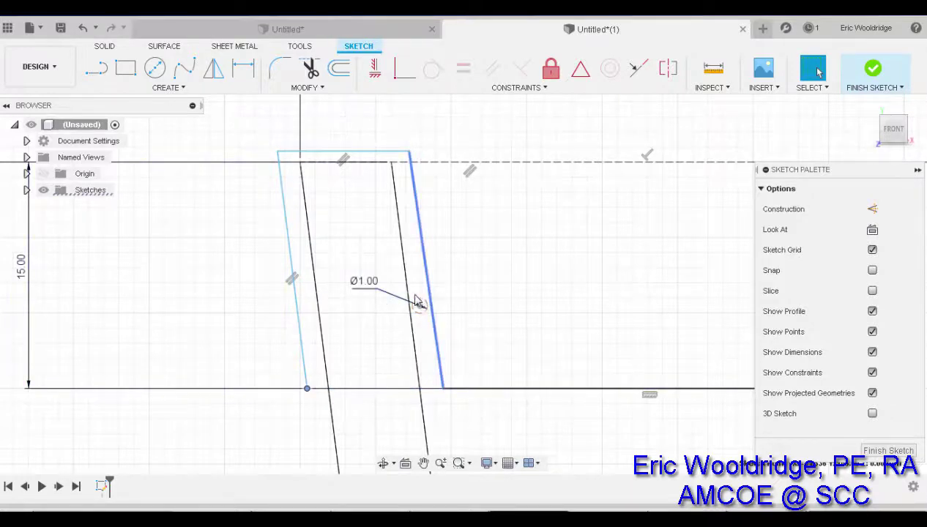
{"action": "scroll", "coordinate": [405, 306], "scroll_direction": "up", "scroll_amount": 1}
{"action": "scroll", "coordinate": [405, 307], "scroll_direction": "down", "scroll_amount": 1}
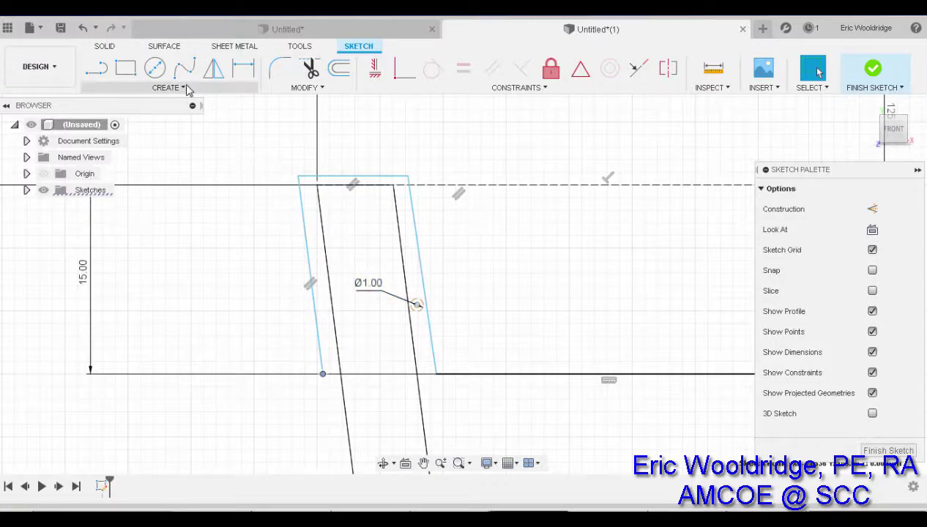
Offset the whole connected cap and insert profile by 1.6 mm, outward around the cap and above the horizontal line
{"action": "key", "text": "o"}
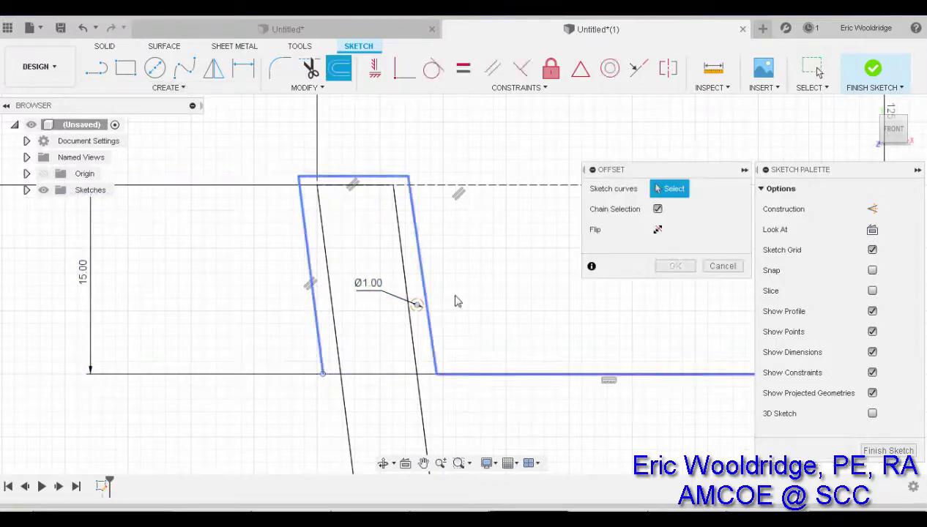
{"action": "left_click", "coordinate": [429, 258]}
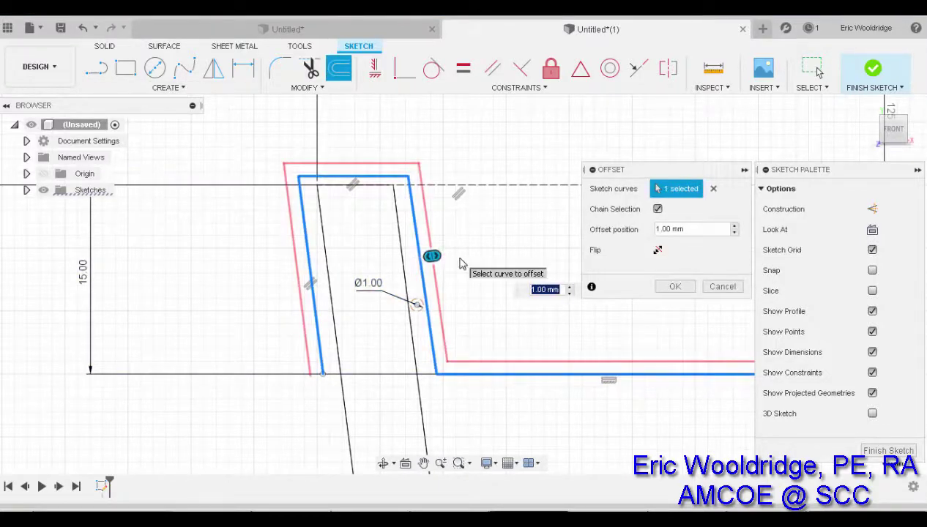
{"action": "type", "text": "1.4"}
{"action": "key", "text": "BackSpace"}
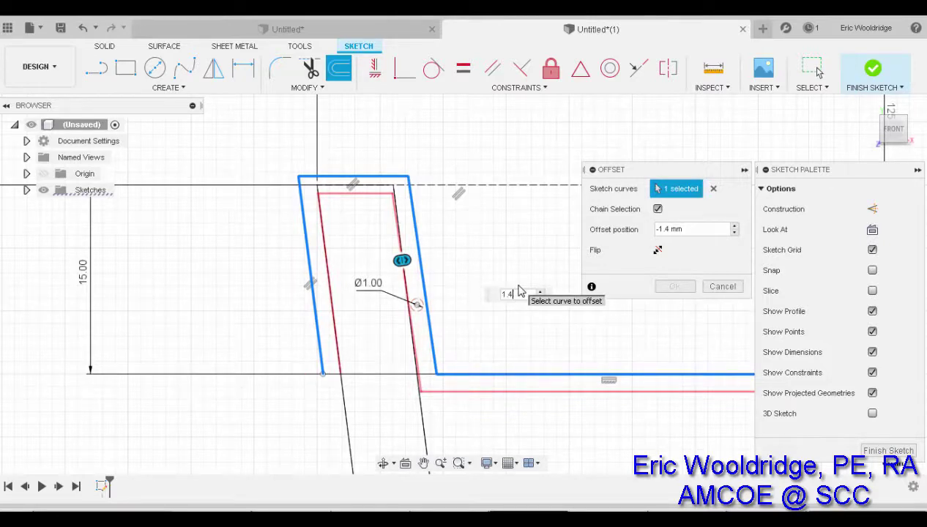
{"action": "type", "text": "1.6"}
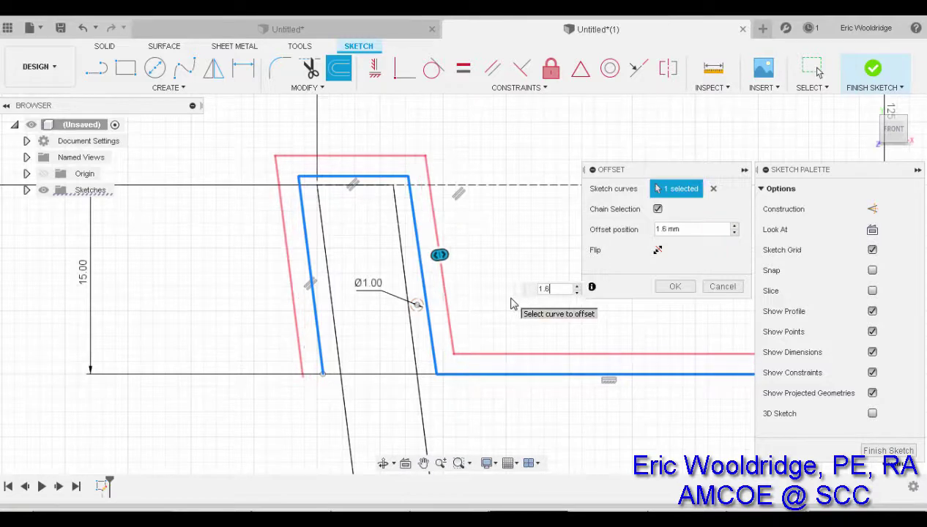
{"action": "left_click", "coordinate": [675, 287]}
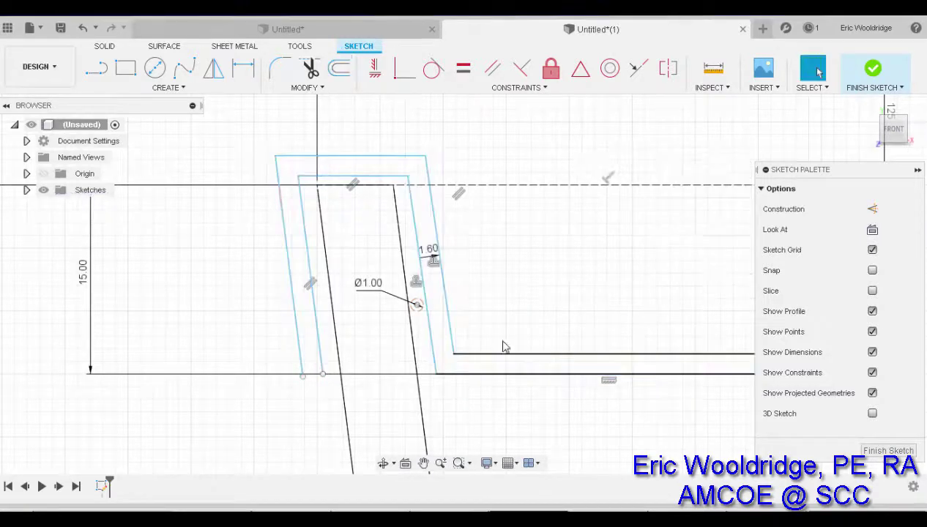
Delete the flat top line of the offset cap profile
{"action": "middle_click_drag", "start_coordinate": [459, 332], "coordinate": [457, 351]}
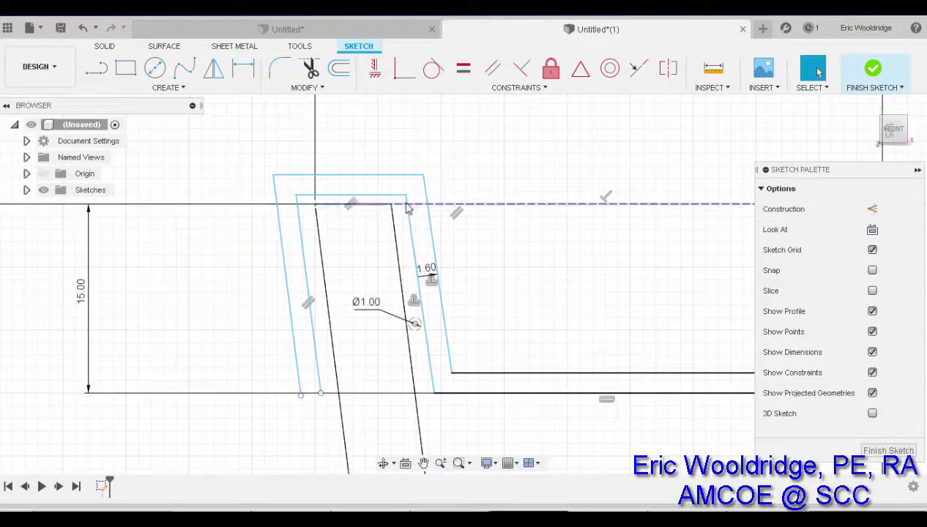
{"action": "left_click", "coordinate": [379, 176]}
{"action": "key", "text": "Delete"}
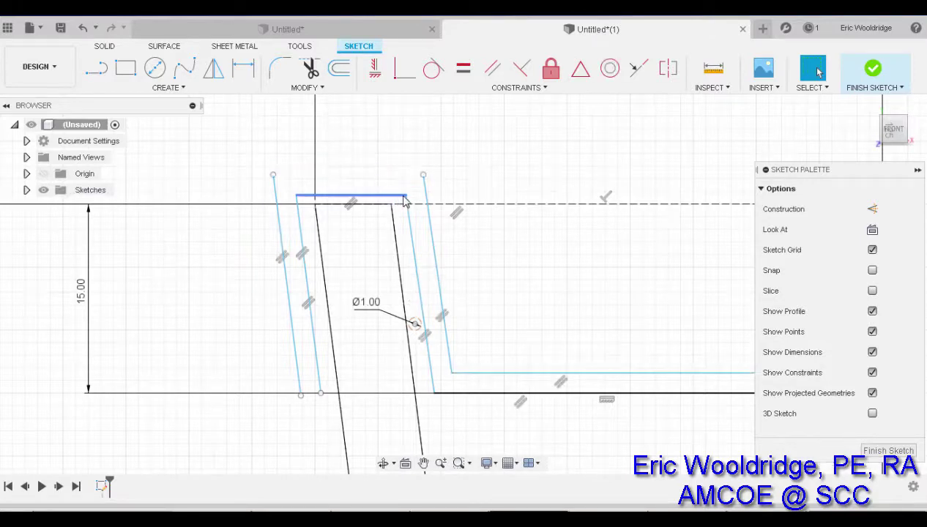
Draw a two-line peak, about 4.6 mm and 6 mm long, between the inner cap profile's upper corners and delete the flat line beneath it
{"action": "left_click", "coordinate": [97, 71]}
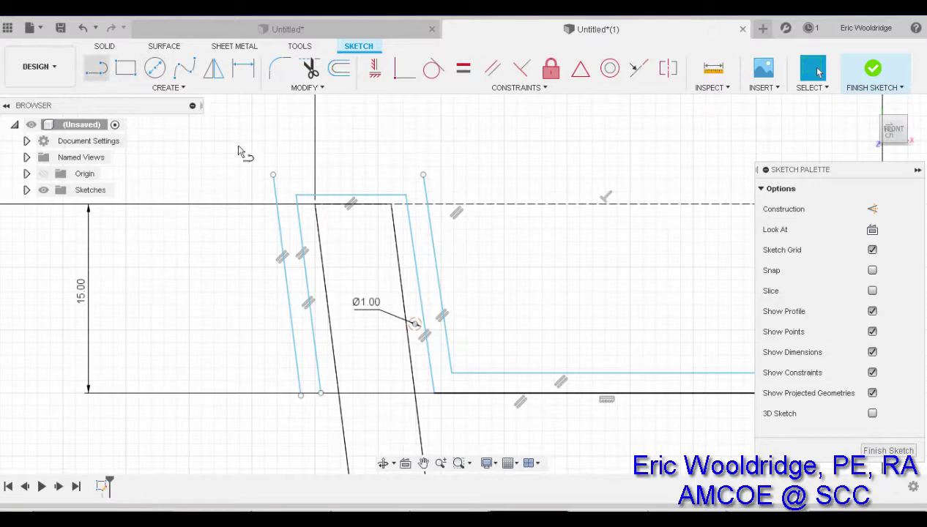
{"action": "left_click", "coordinate": [296, 196]}
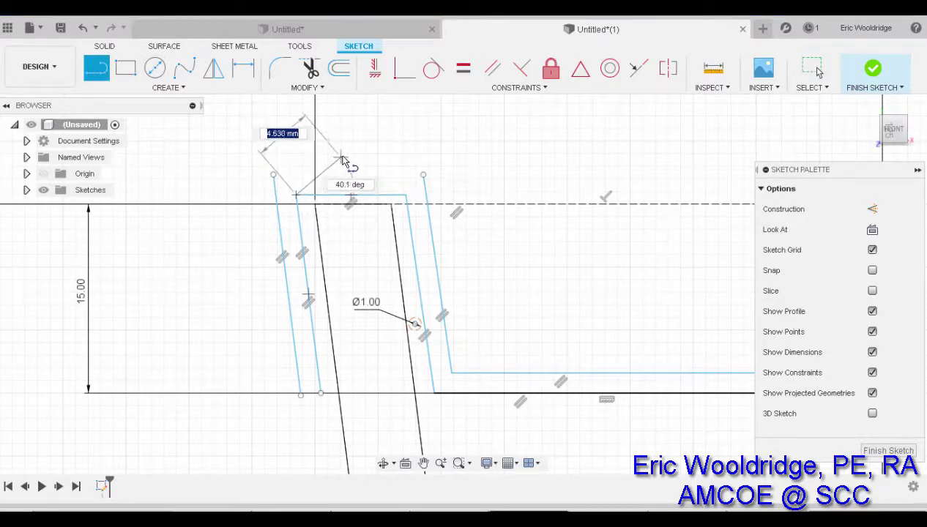
{"action": "left_click", "coordinate": [340, 157]}
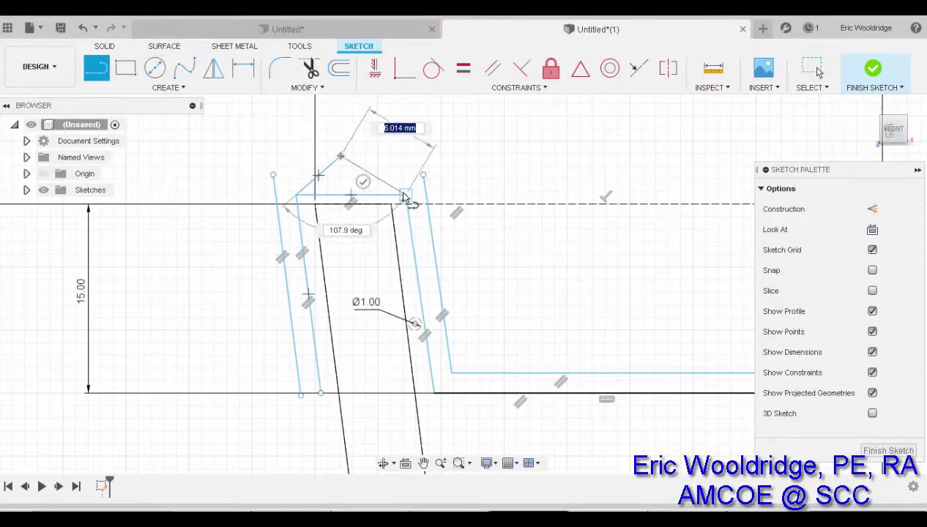
{"action": "double_click", "coordinate": [406, 196]}
{"action": "key", "text": "Escape"}
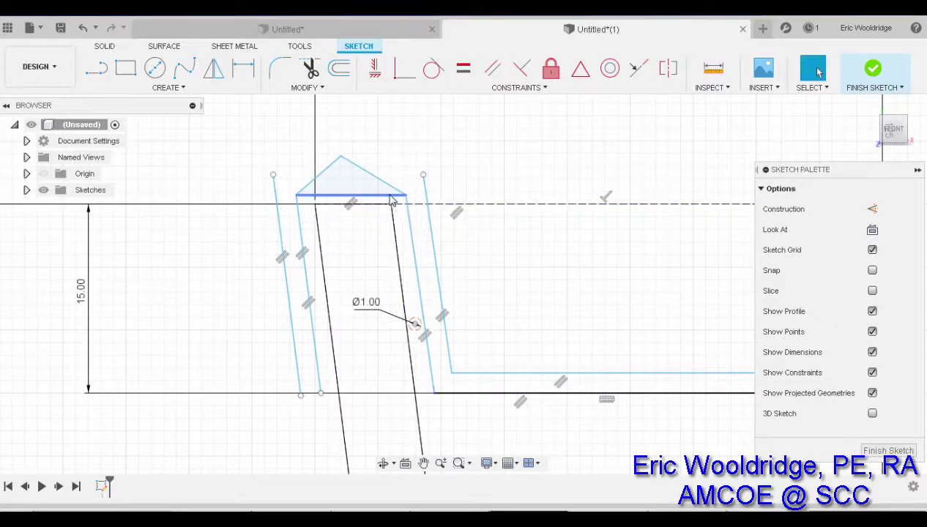
{"action": "left_click", "coordinate": [387, 209]}
{"action": "key", "text": "Delete"}
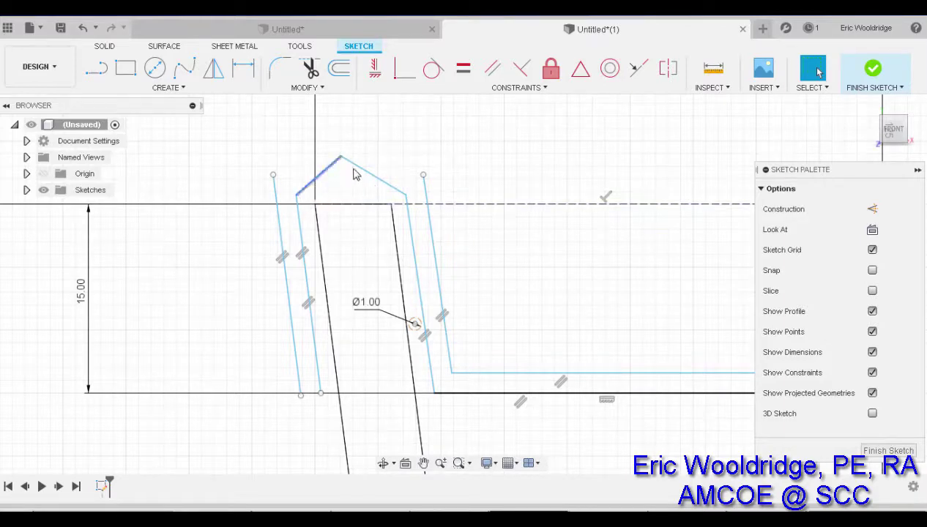
Move both base corners of the peak down onto the level of the cup rim
{"action": "scroll", "coordinate": [299, 205], "scroll_direction": "up", "scroll_amount": 3}
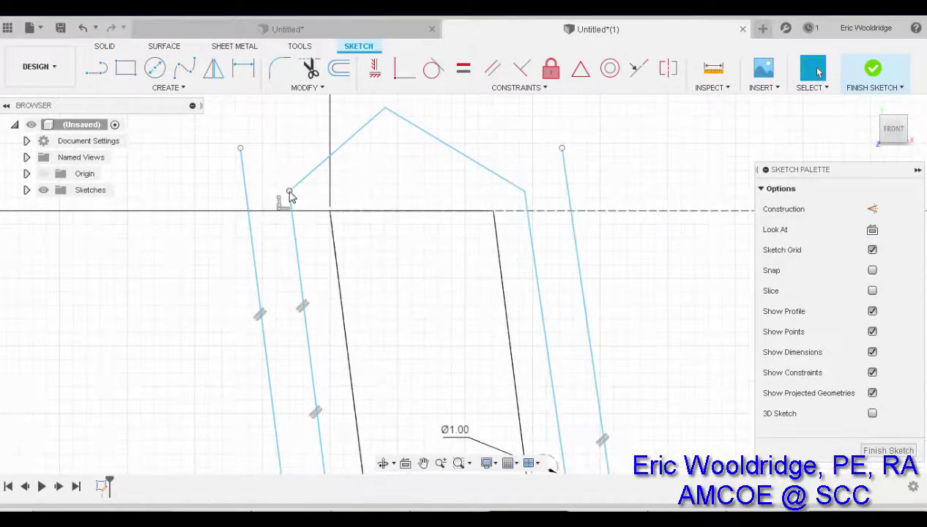
{"action": "left_click_drag", "start_coordinate": [290, 198], "coordinate": [294, 213]}
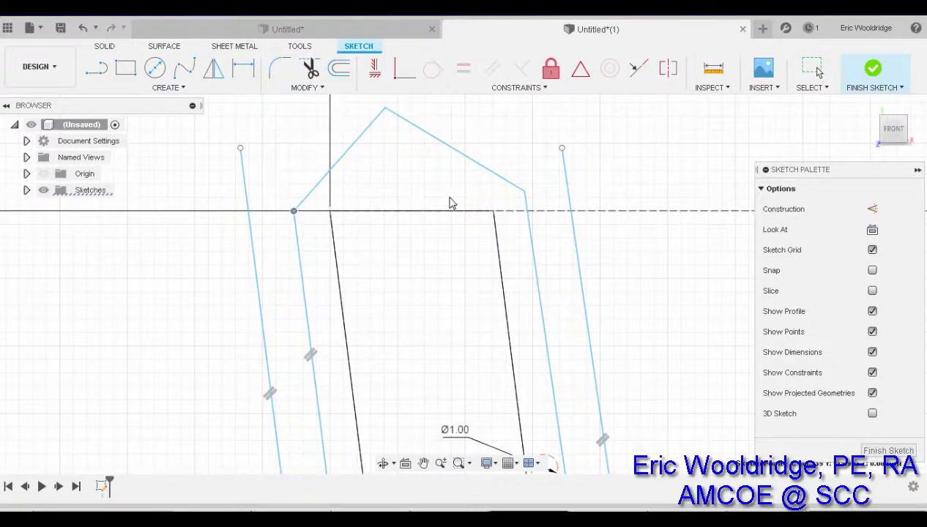
{"action": "left_click_drag", "start_coordinate": [524, 214], "coordinate": [523, 212]}
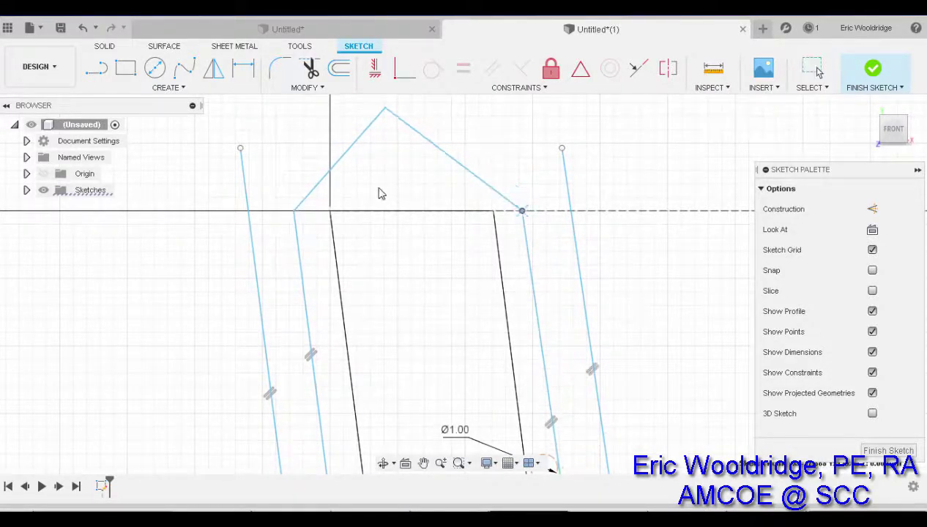
Move the lower endpoint of the offset outer side onto the horizontal insert line
{"action": "scroll", "coordinate": [375, 197], "scroll_direction": "down", "scroll_amount": 4}
{"action": "middle_click_drag", "start_coordinate": [352, 301], "coordinate": [357, 238]}
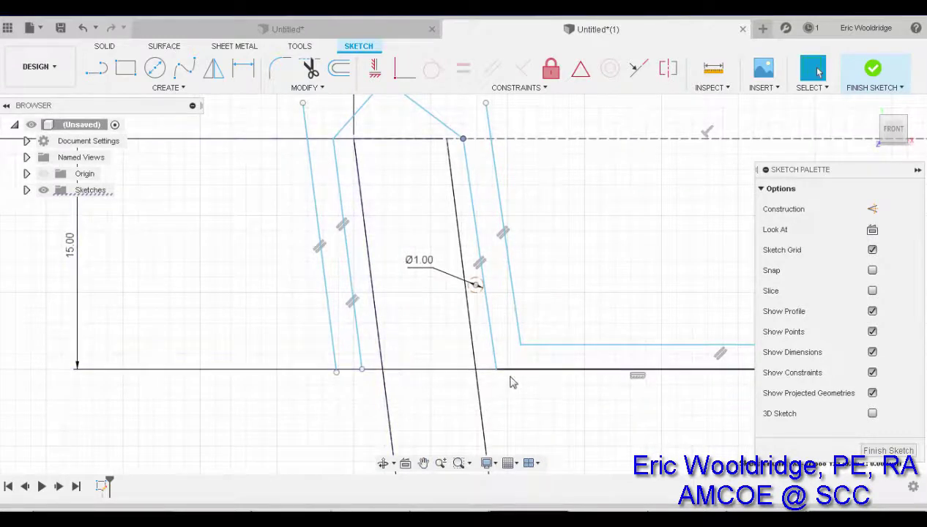
{"action": "scroll", "coordinate": [307, 381], "scroll_direction": "up", "scroll_amount": 5}
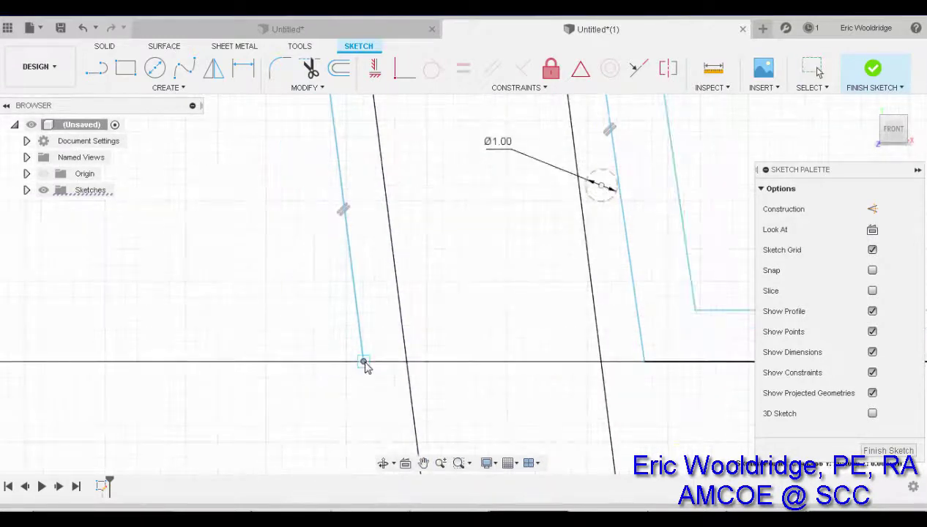
{"action": "left_click_drag", "start_coordinate": [364, 363], "coordinate": [315, 362]}
{"action": "scroll", "coordinate": [344, 384], "scroll_direction": "down", "scroll_amount": 3}
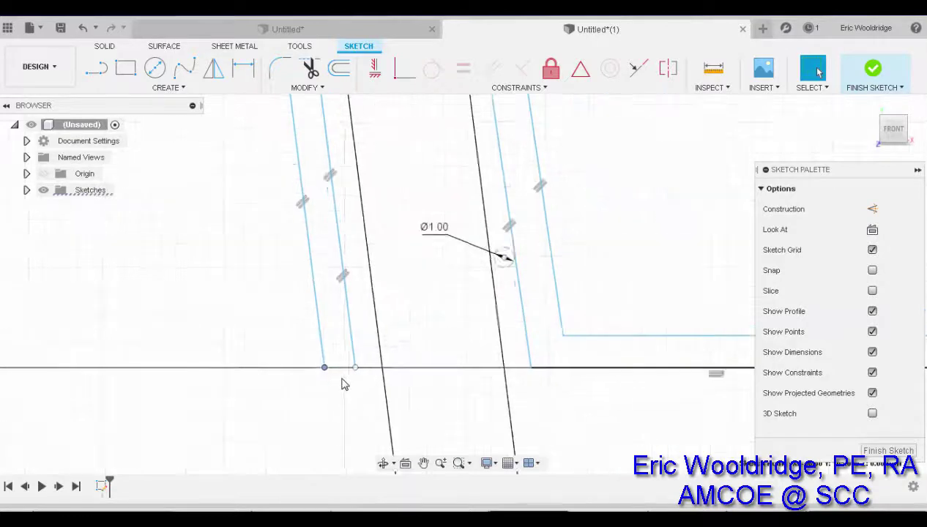
Try to outline the cap's outer top with connected line segments from the offset outer side's upper endpoint, and undo them
{"action": "scroll", "coordinate": [345, 384], "scroll_direction": "down", "scroll_amount": 3}
{"action": "scroll", "coordinate": [361, 150], "scroll_direction": "up", "scroll_amount": 2}
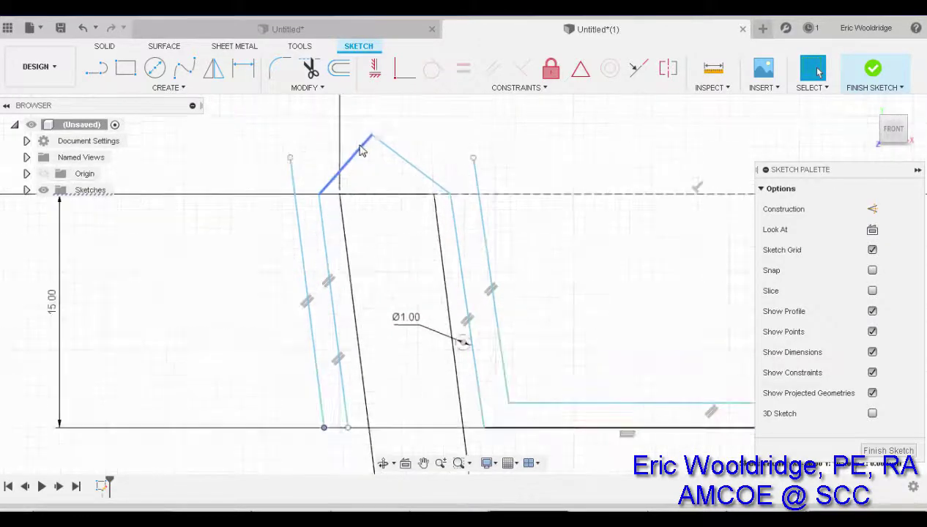
{"action": "middle_click_drag", "start_coordinate": [361, 150], "coordinate": [351, 186]}
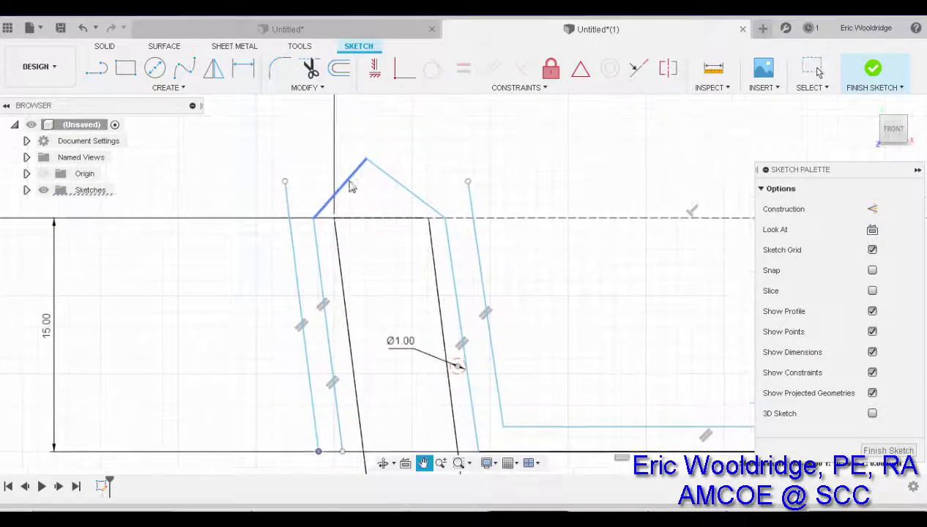
{"action": "left_click", "coordinate": [101, 70]}
{"action": "left_click", "coordinate": [283, 193]}
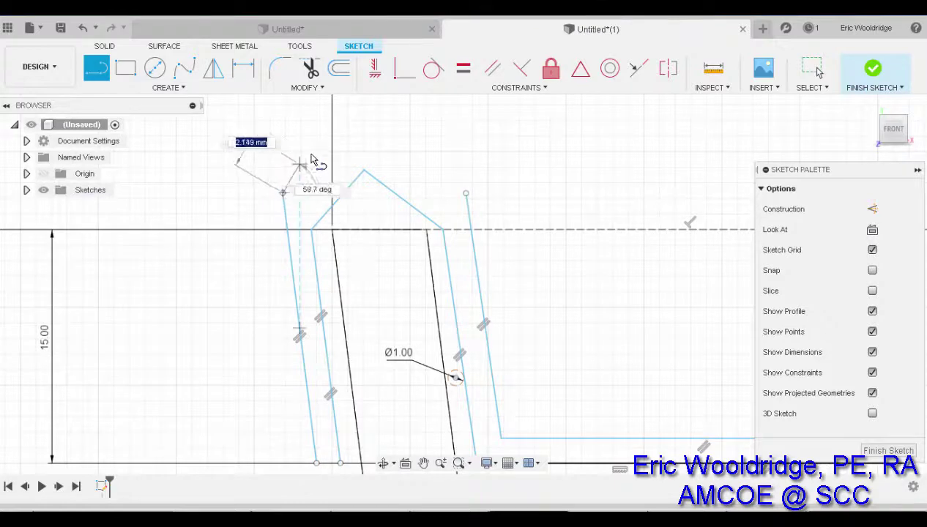
{"action": "left_click", "coordinate": [312, 154]}
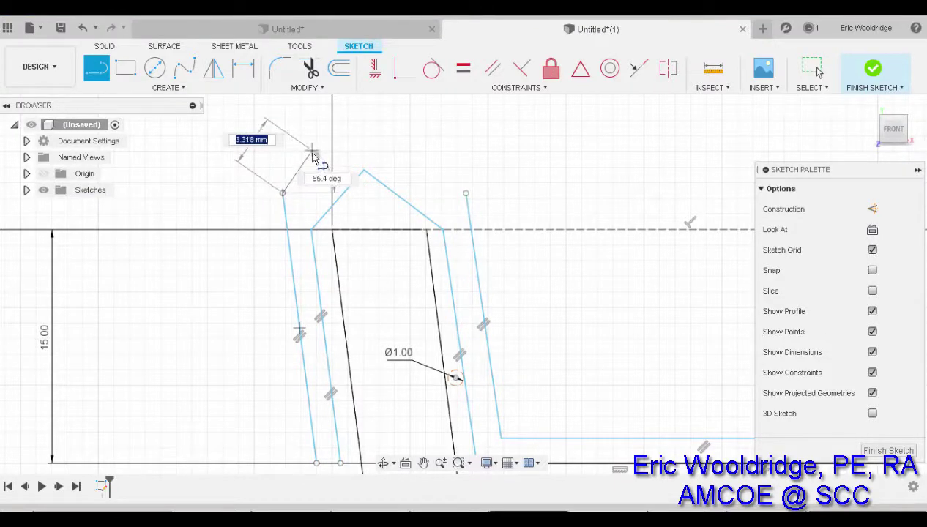
{"action": "left_click", "coordinate": [349, 135]}
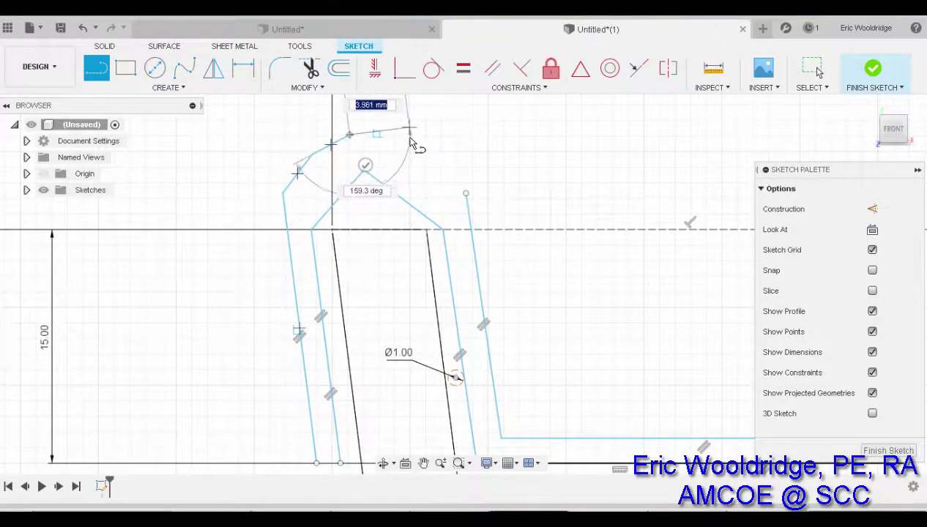
{"action": "key", "text": "Escape"}
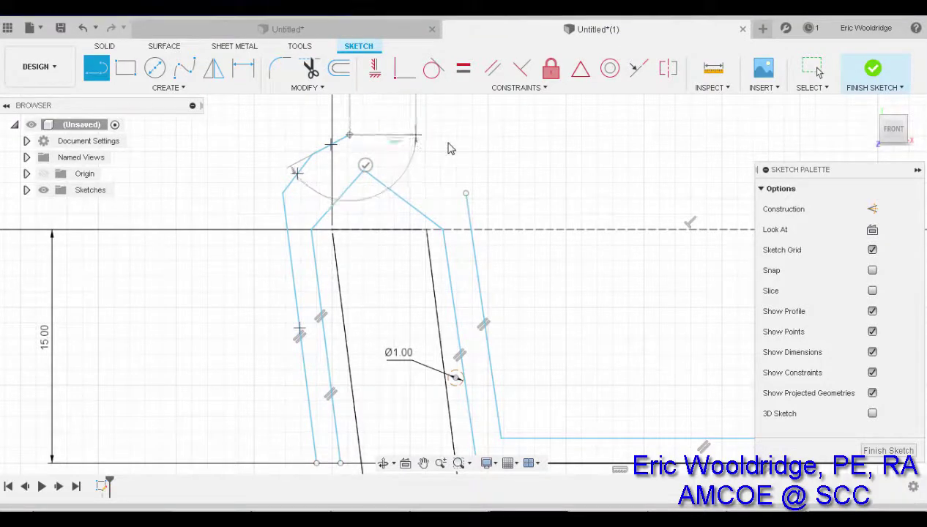
{"action": "key", "text": "ctrl+z"}
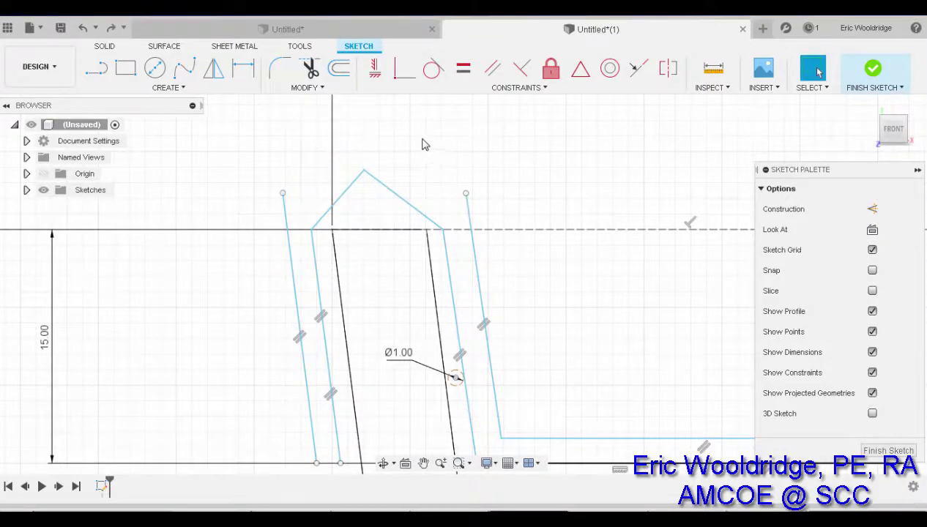
Draw a five-point fit-point spline arching over the peak between the upper endpoints of the two outer side lines
{"action": "left_click", "coordinate": [185, 68]}
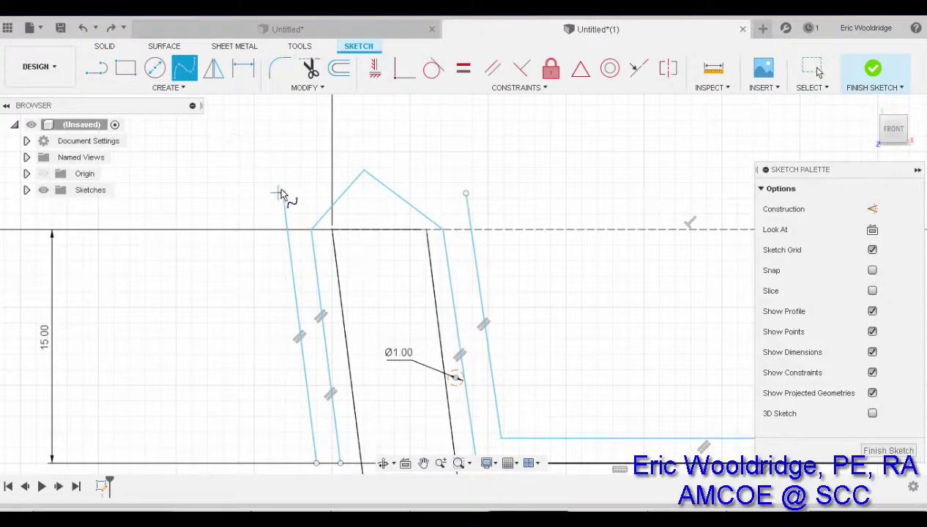
{"action": "left_click", "coordinate": [299, 159]}
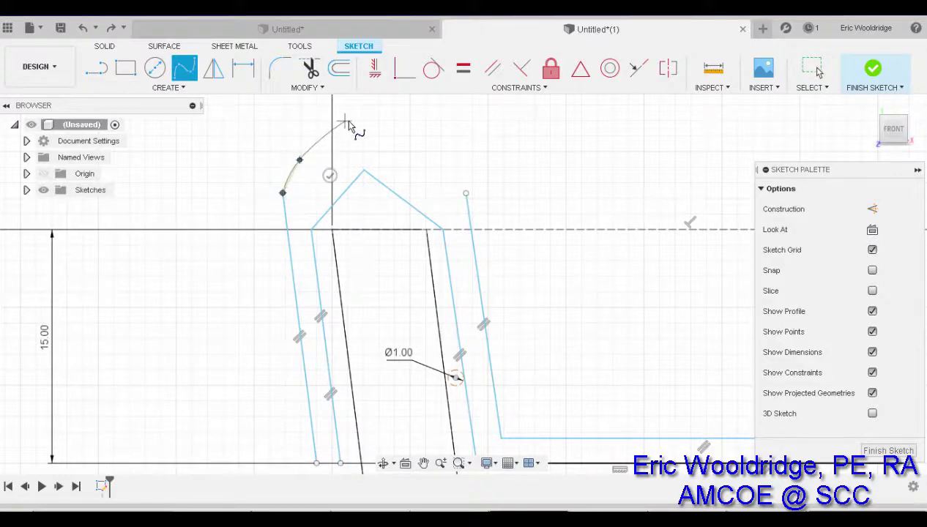
{"action": "left_click", "coordinate": [348, 121]}
{"action": "left_click", "coordinate": [405, 123]}
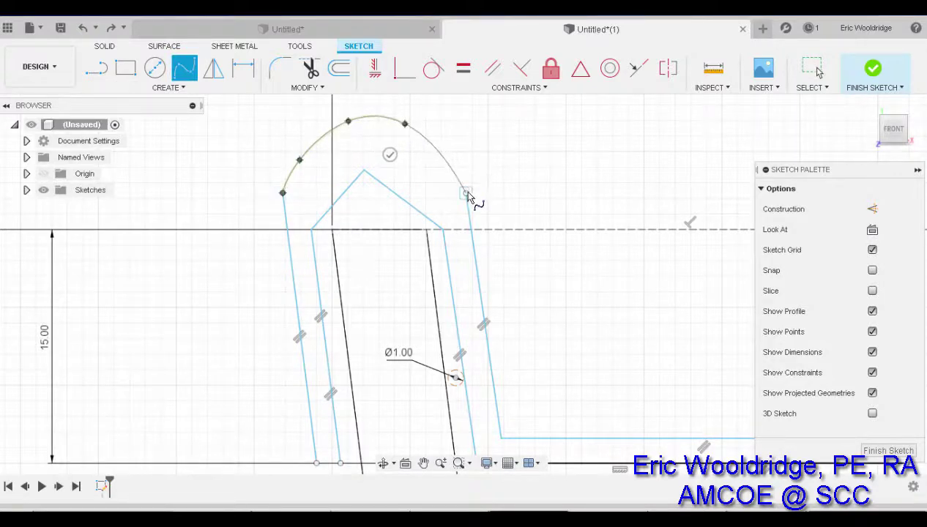
{"action": "left_click", "coordinate": [466, 194]}
{"action": "left_click", "coordinate": [434, 209]}
{"action": "scroll", "coordinate": [491, 278], "scroll_direction": "down", "scroll_amount": 5}
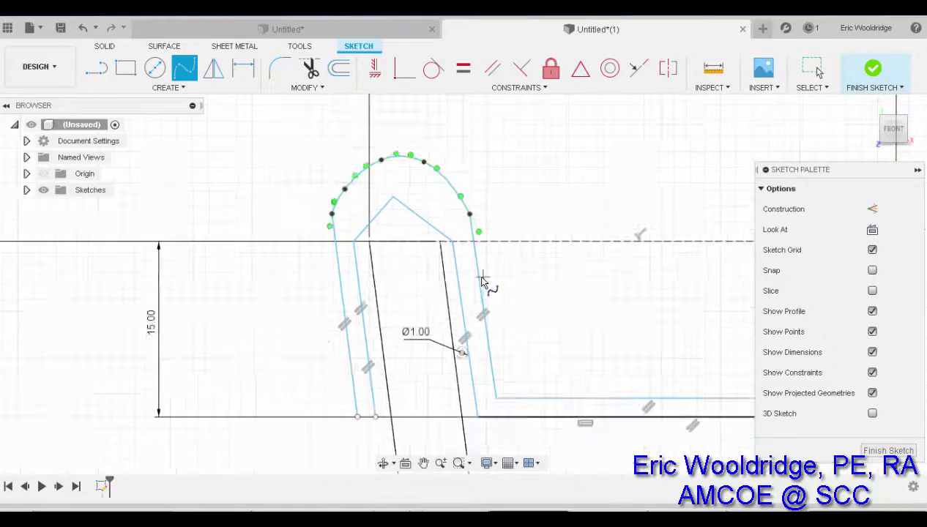
{"action": "scroll", "coordinate": [452, 255], "scroll_direction": "up", "scroll_amount": 3}
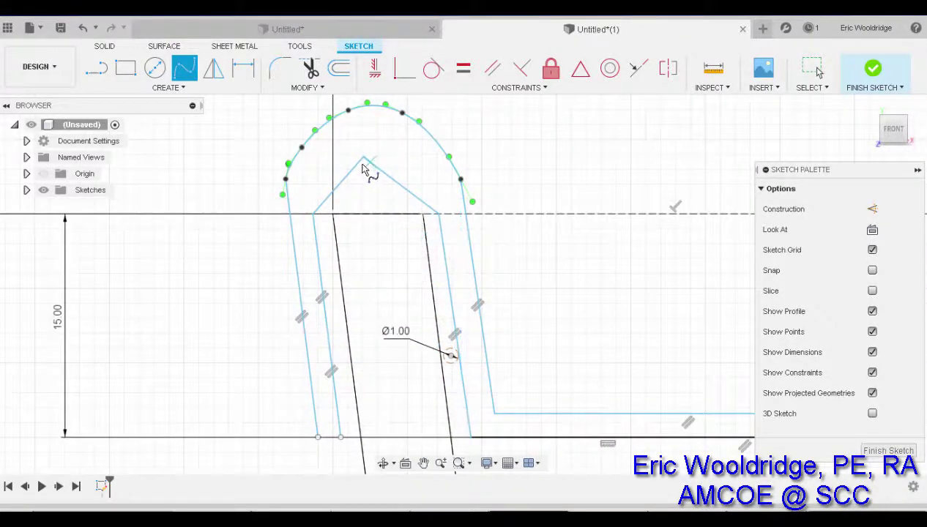
{"action": "key", "text": "Escape"}
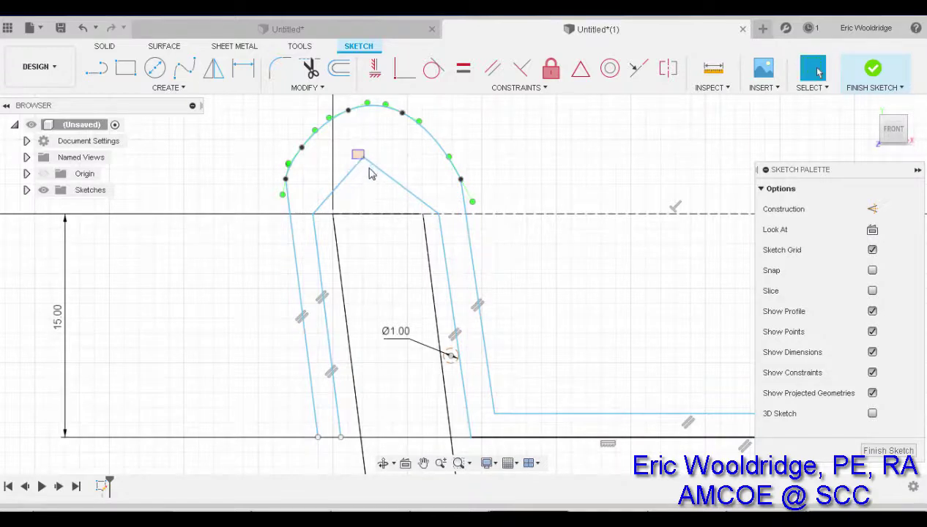
Lower the apex of the inner peak and flatten the rounded top by moving the spline's three intermediate points inward
{"action": "left_click_drag", "start_coordinate": [363, 159], "coordinate": [371, 175]}
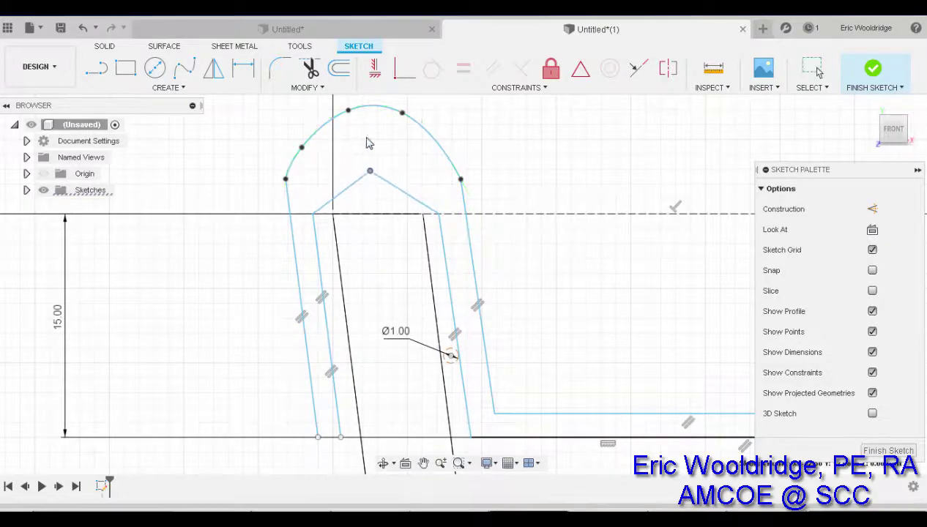
{"action": "left_click_drag", "start_coordinate": [349, 111], "coordinate": [351, 129]}
{"action": "left_click_drag", "start_coordinate": [403, 113], "coordinate": [402, 128]}
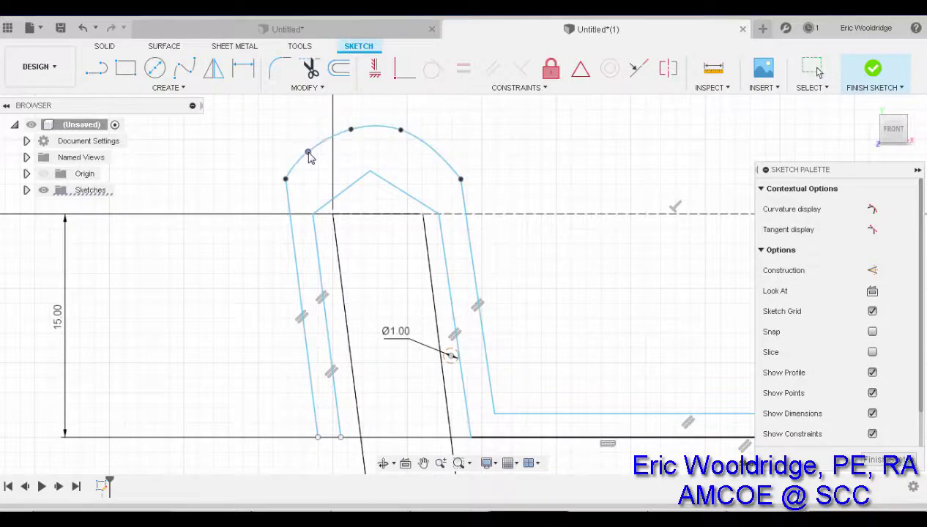
{"action": "scroll", "coordinate": [474, 217], "scroll_direction": "down", "scroll_amount": 4}
{"action": "middle_click_drag", "start_coordinate": [523, 243], "coordinate": [482, 235]}
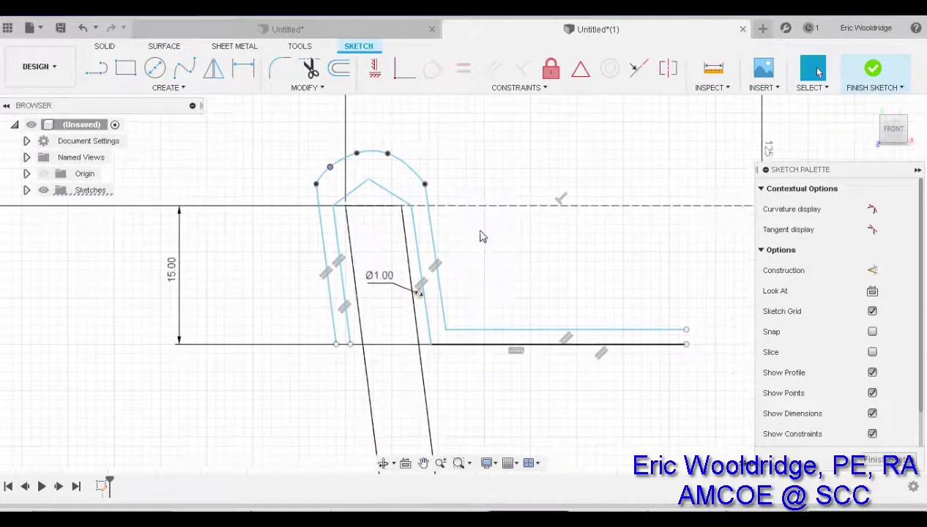
Close the bottom of the cap's outer leg with a short horizontal line between its two open endpoints
{"action": "scroll", "coordinate": [346, 349], "scroll_direction": "up", "scroll_amount": 4}
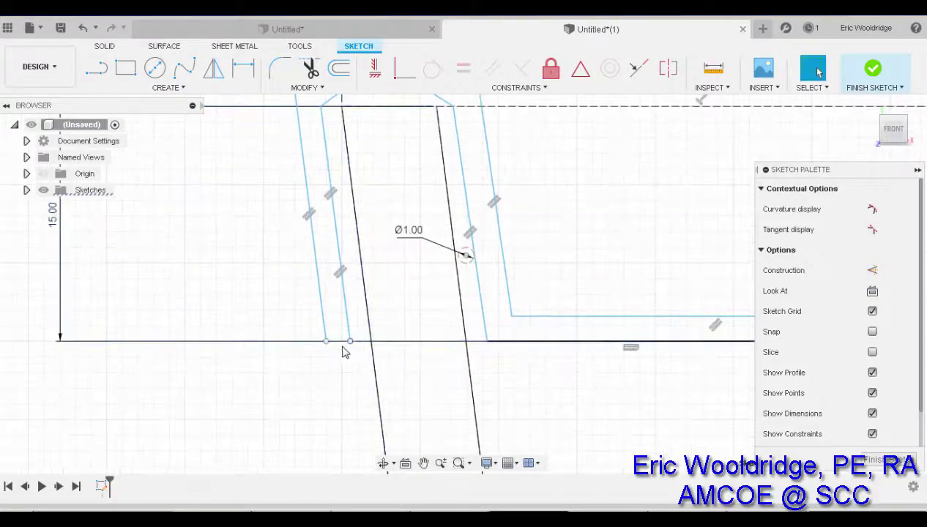
{"action": "left_click", "coordinate": [92, 71]}
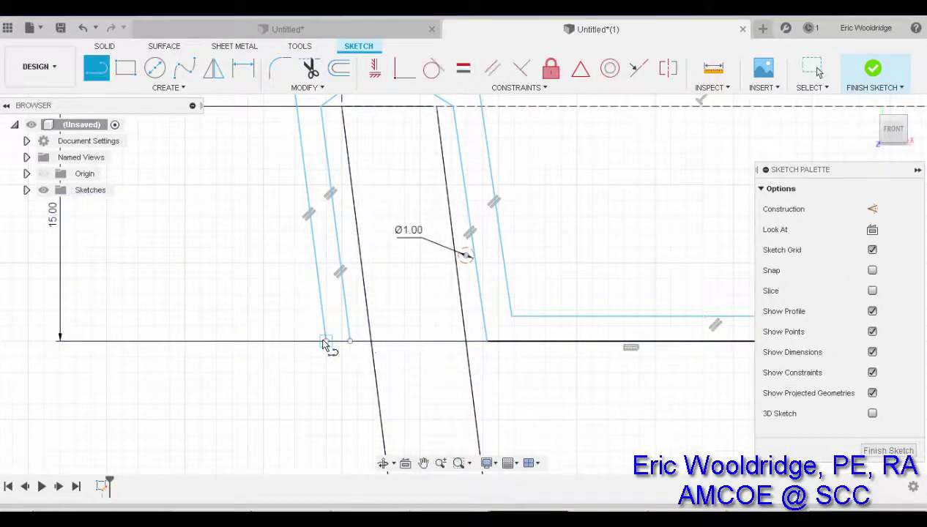
{"action": "left_click", "coordinate": [351, 342]}
{"action": "left_click", "coordinate": [350, 342]}
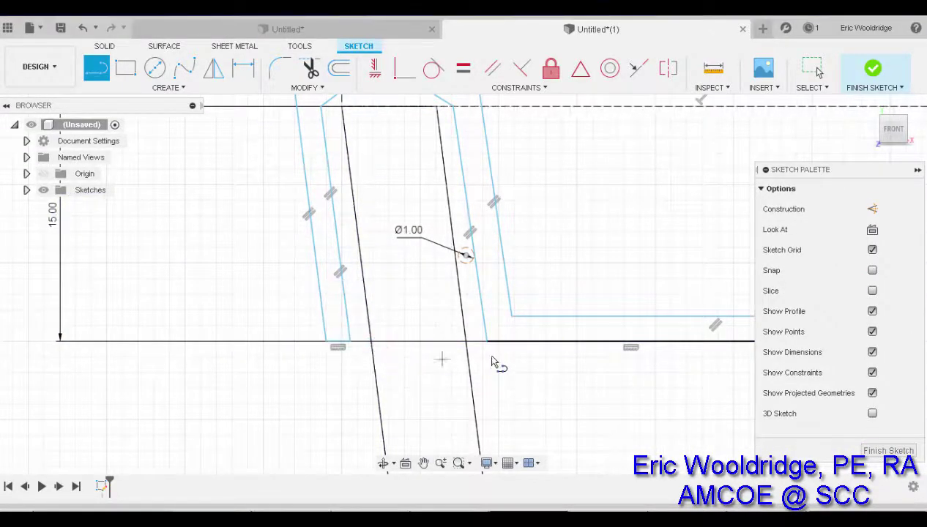
{"action": "scroll", "coordinate": [555, 358], "scroll_direction": "up", "scroll_amount": 2}
{"action": "scroll", "coordinate": [559, 358], "scroll_direction": "down", "scroll_amount": 4}
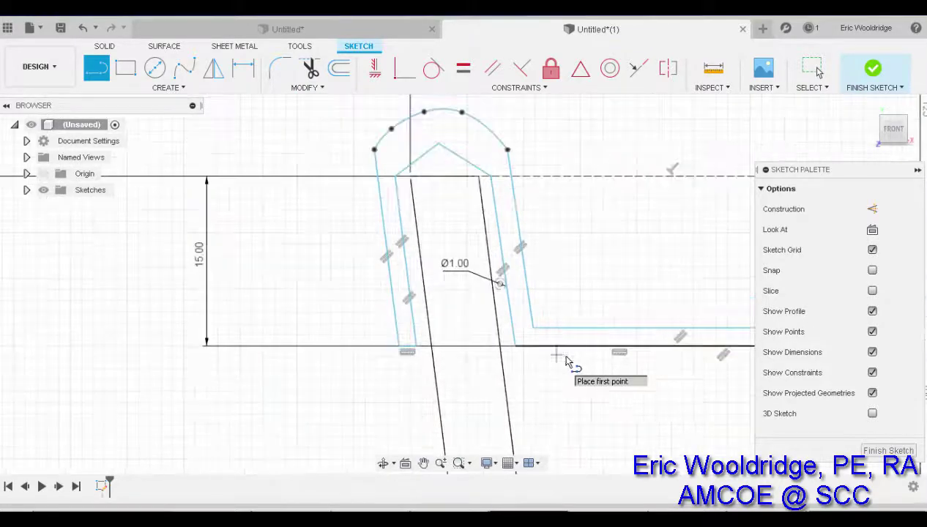
Close the horizontal insert strip with a 1.6 mm perpendicular line and trim off both parallel lines beyond it
{"action": "middle_click_drag", "start_coordinate": [559, 358], "coordinate": [293, 322]}
{"action": "scroll", "coordinate": [480, 325], "scroll_direction": "down", "scroll_amount": 2}
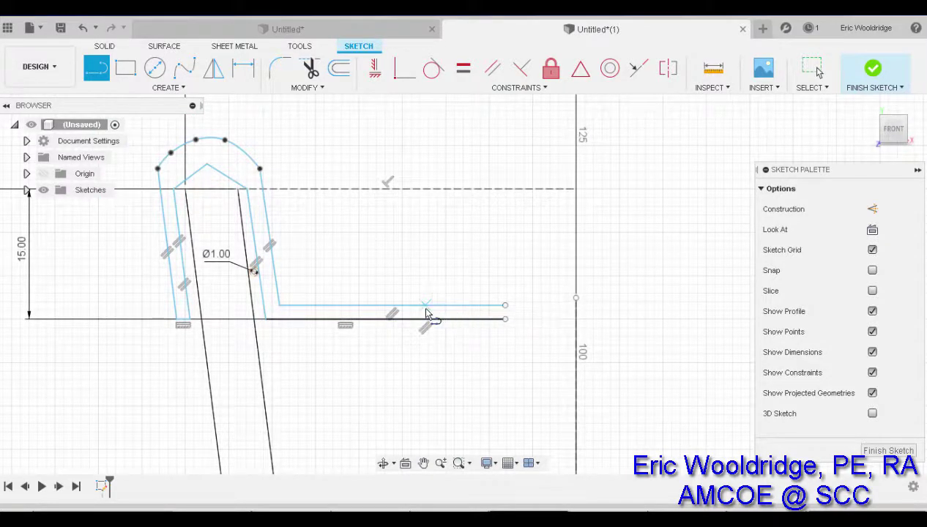
{"action": "left_click", "coordinate": [417, 305]}
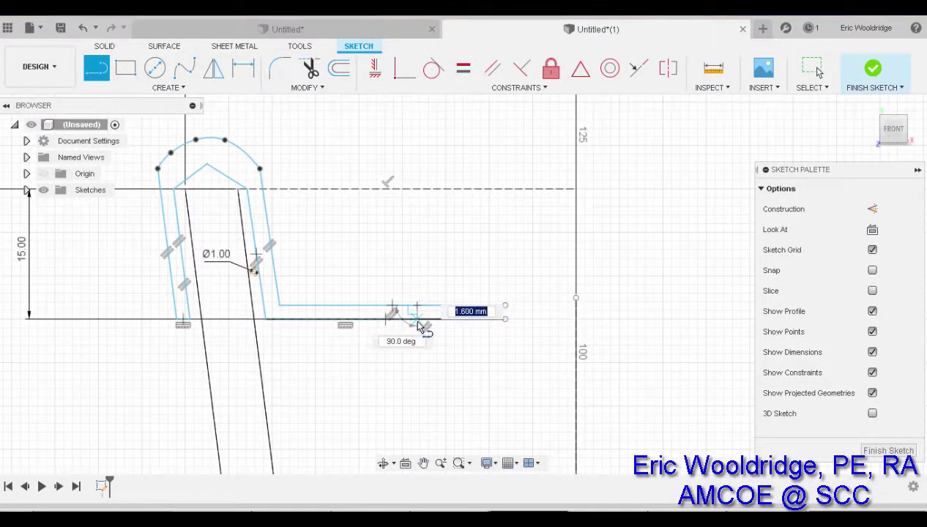
{"action": "left_click", "coordinate": [416, 319]}
{"action": "key", "text": "Escape"}
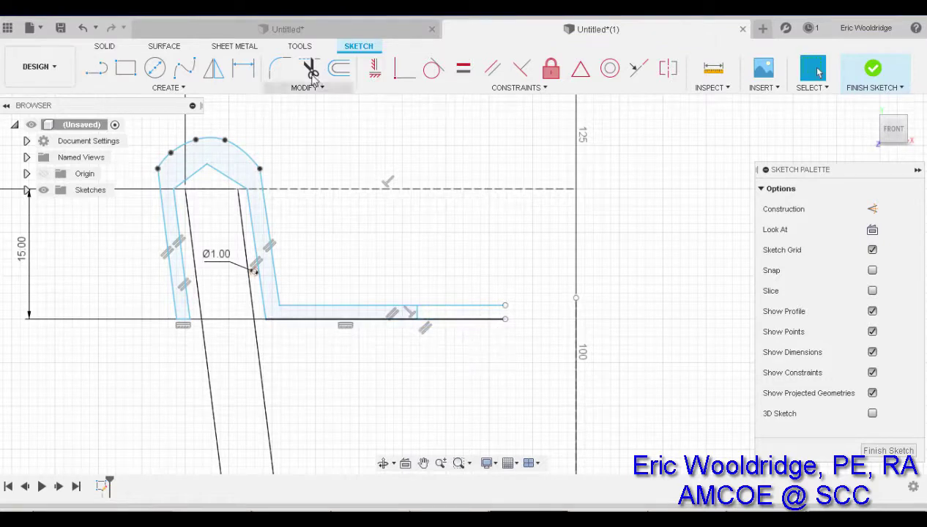
{"action": "left_click", "coordinate": [310, 67]}
{"action": "left_click", "coordinate": [458, 315]}
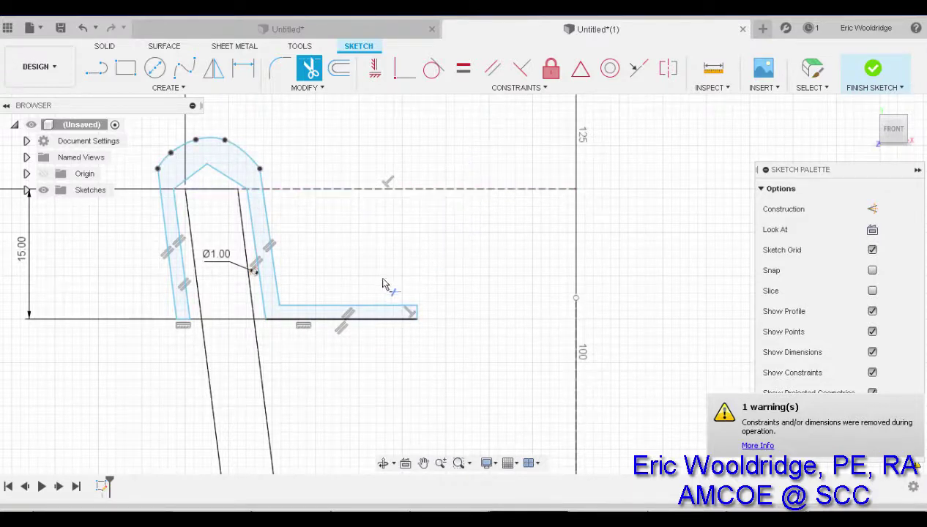
{"action": "middle_click_drag", "start_coordinate": [382, 284], "coordinate": [429, 298]}
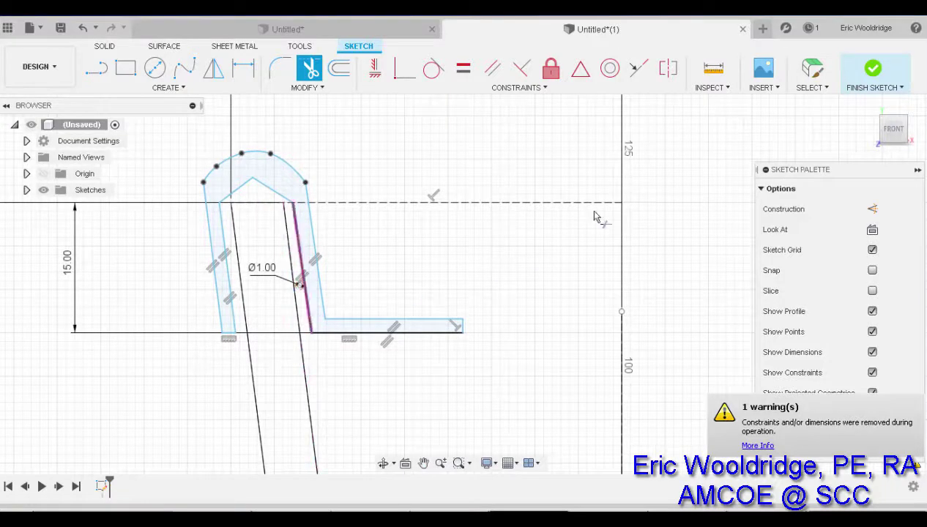
Finish the sketch and revolve the closed rim profile 360 degrees around the vertical centre line as a new body
{"action": "left_click", "coordinate": [874, 70]}
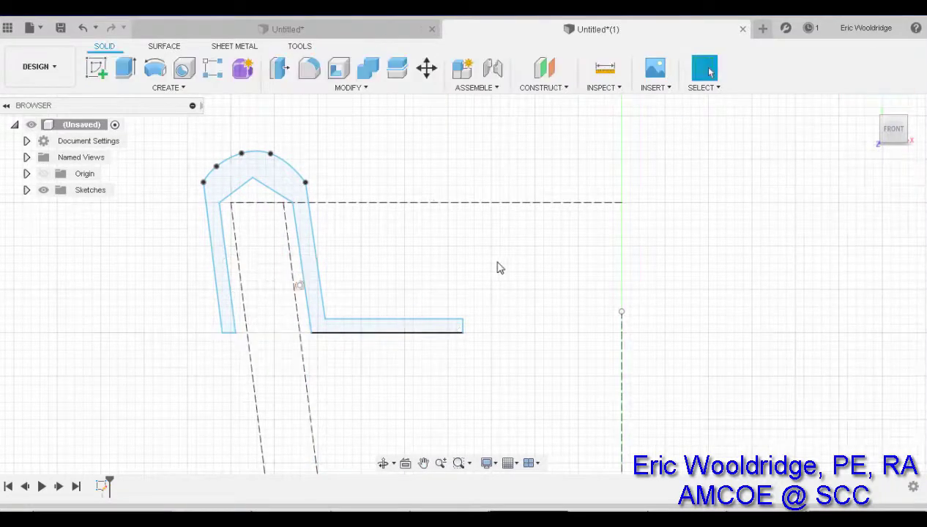
{"action": "left_click", "coordinate": [155, 68]}
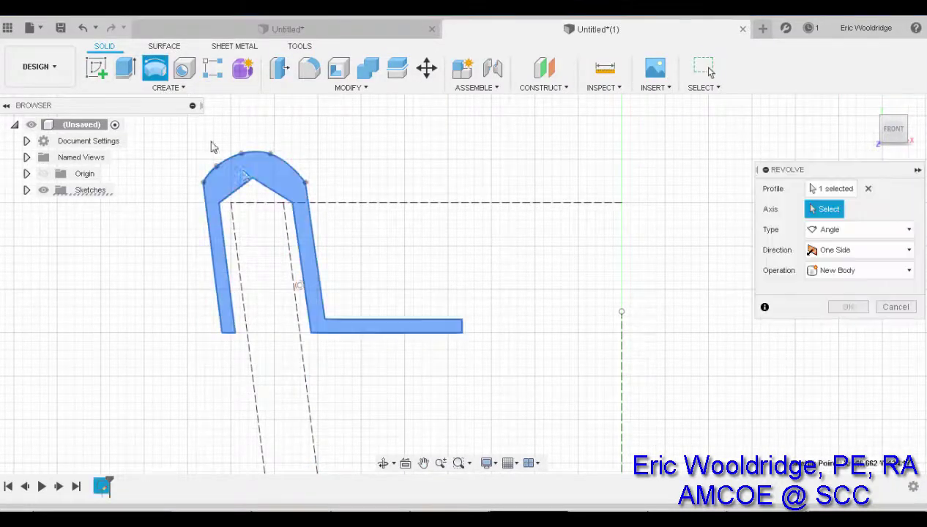
{"action": "left_click", "coordinate": [622, 332]}
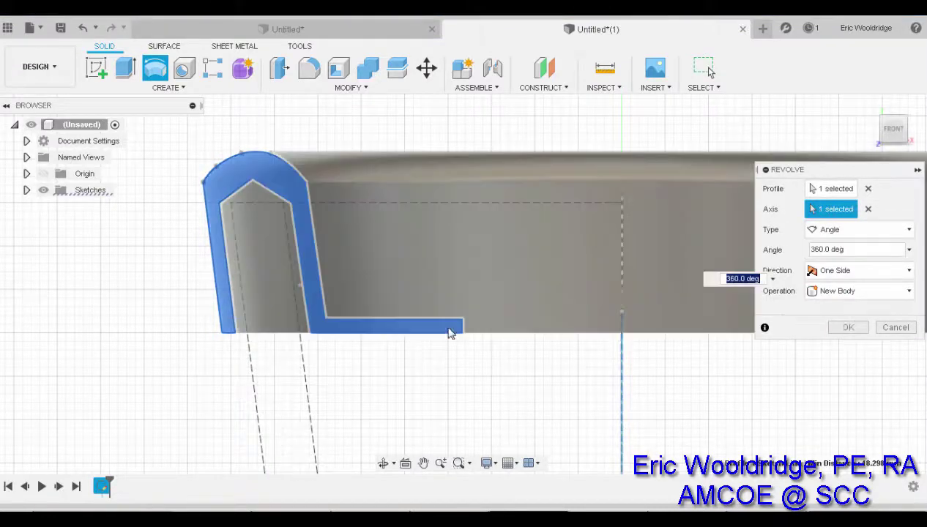
{"action": "middle_click_drag", "start_coordinate": [430, 338], "coordinate": [270, 330]}
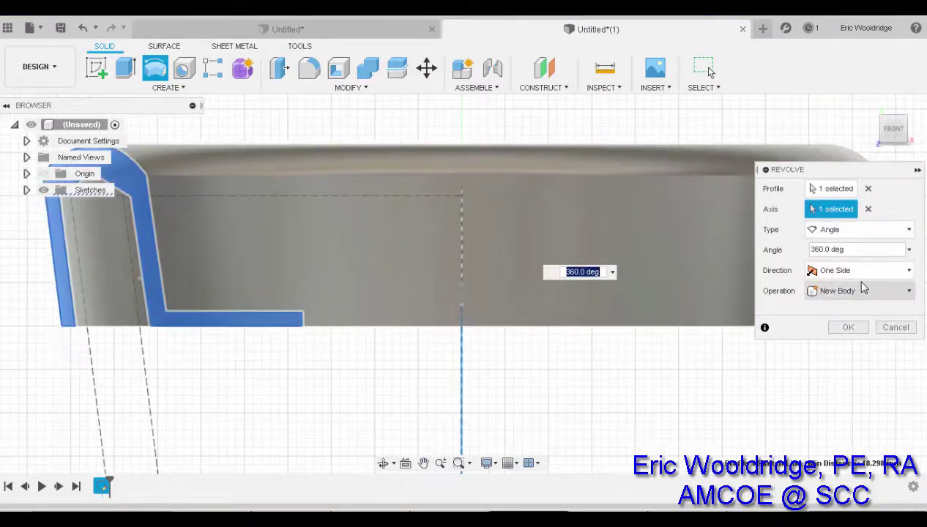
{"action": "scroll", "coordinate": [477, 349], "scroll_direction": "down", "scroll_amount": 5}
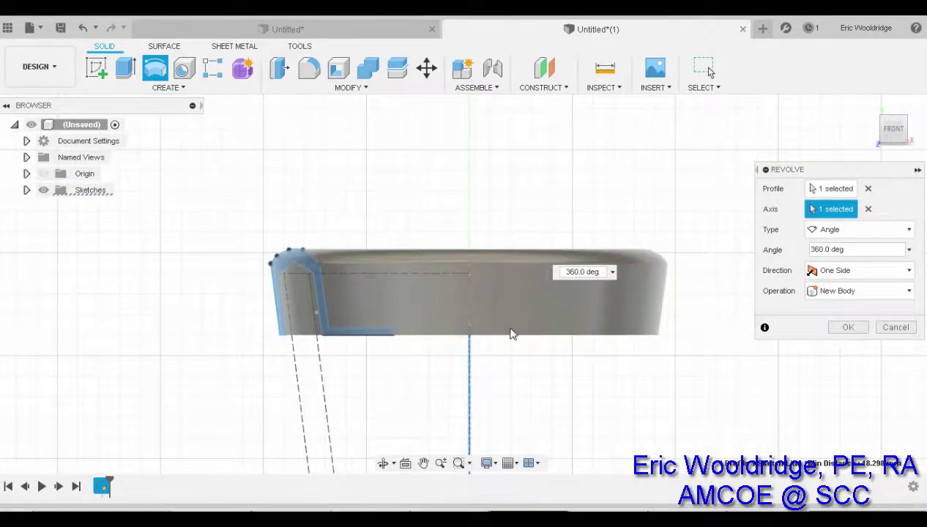
{"action": "middle_click_drag", "start_coordinate": [506, 282], "coordinate": [630, 316], "text": "shift"}
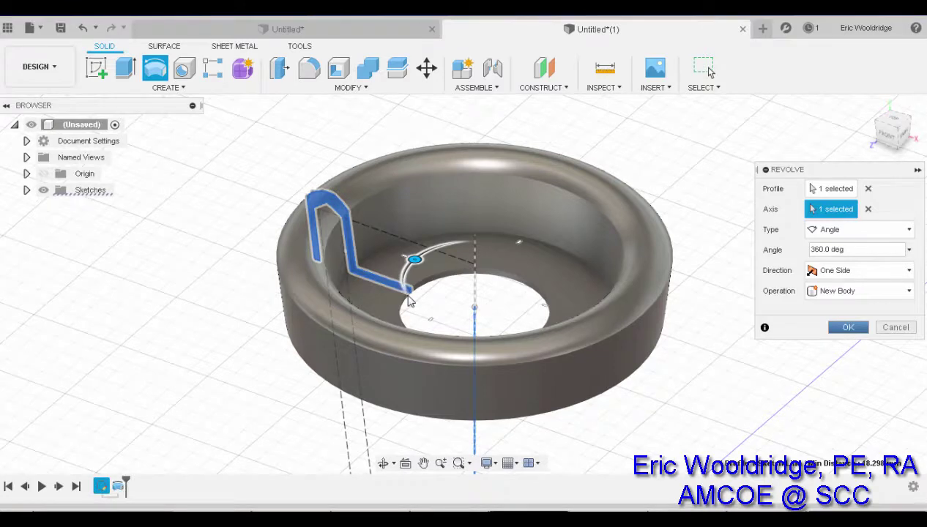
{"action": "key", "text": "Return"}
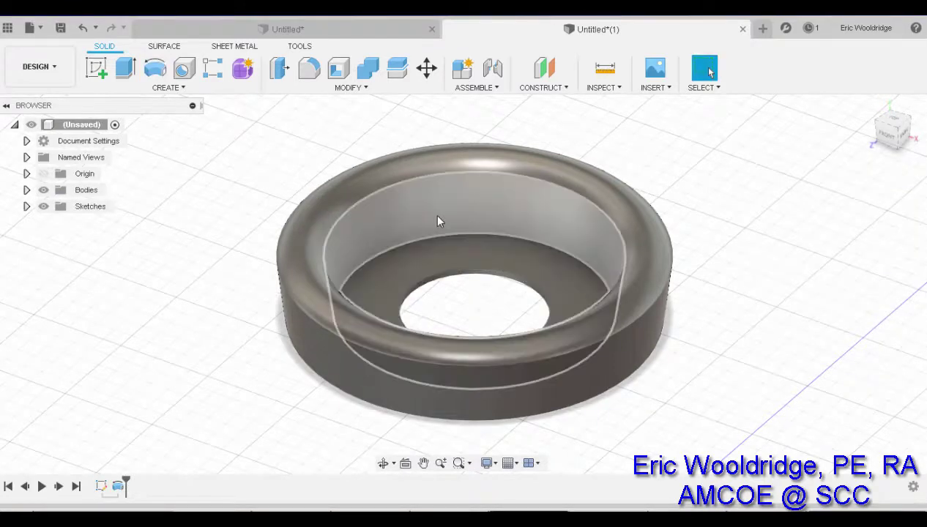
{"action": "middle_click_drag", "start_coordinate": [450, 234], "coordinate": [496, 286], "text": "shift"}
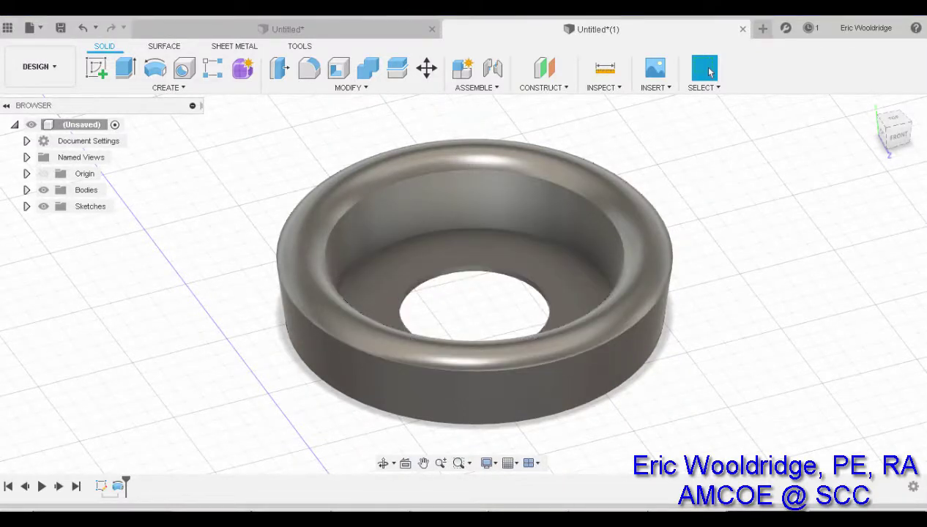
{"action": "mouse_move", "coordinate": [747, 258]}
{"action": "left_mouse_down"}
{"action": "mouse_move", "coordinate": [776, 195]}
{"action": "mouse_move", "coordinate": [864, 200]}
{"action": "left_mouse_up"}
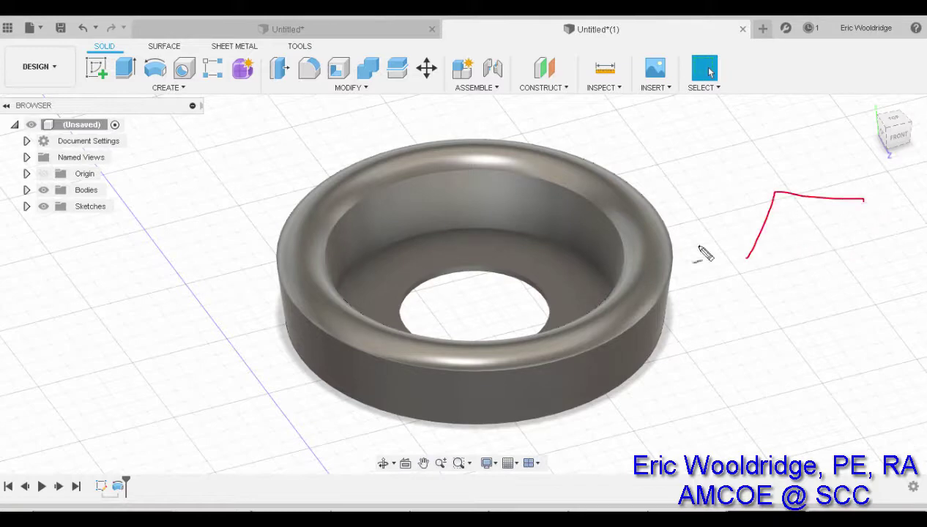
{"action": "left_click_drag", "start_coordinate": [438, 224], "coordinate": [444, 196]}
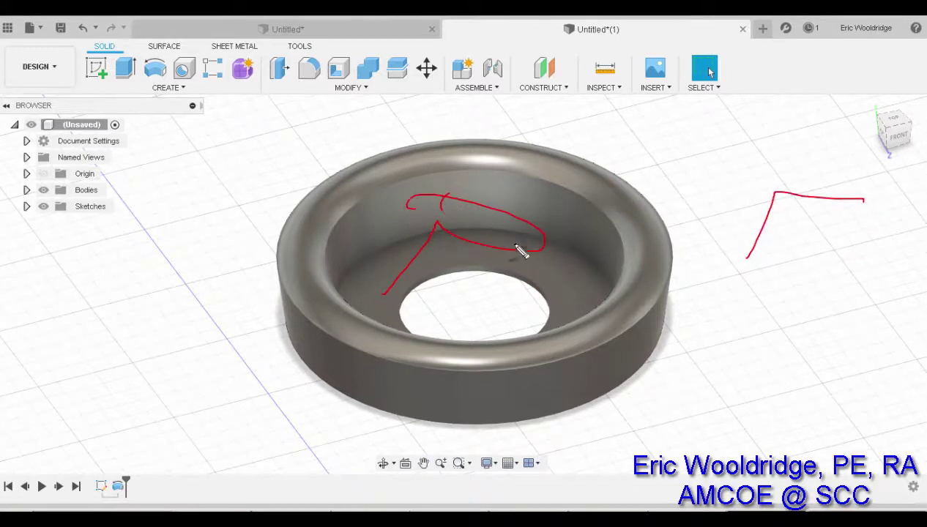
{"action": "mouse_move", "coordinate": [546, 241]}
{"action": "left_mouse_down"}
{"action": "mouse_move", "coordinate": [544, 273]}
{"action": "mouse_move", "coordinate": [542, 253]}
{"action": "left_mouse_up"}
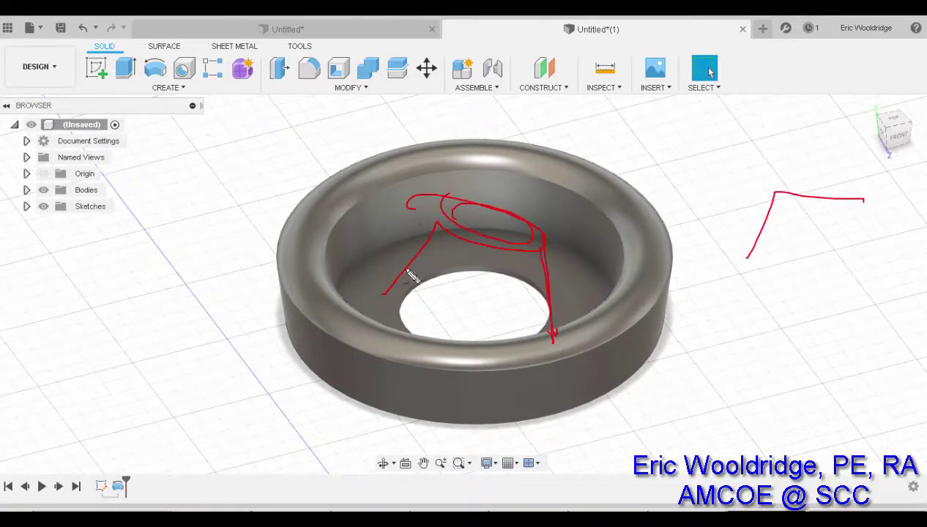
{"action": "left_click_drag", "start_coordinate": [426, 208], "coordinate": [402, 298]}
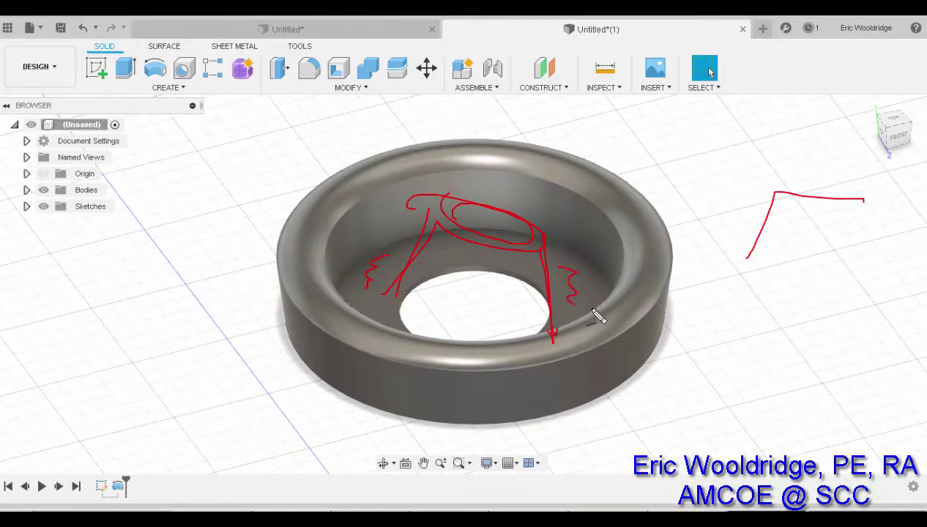
{"action": "key", "text": "Escape"}
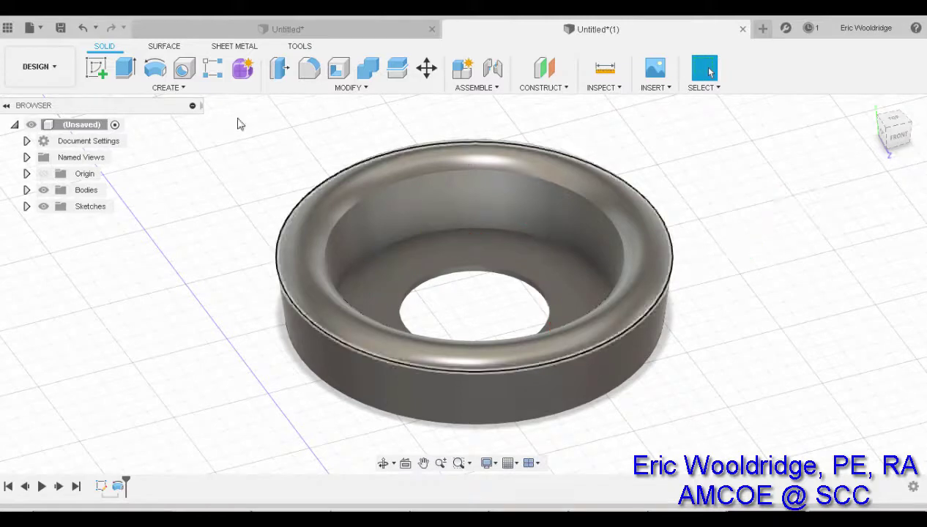
Start a new sketch on the vertical origin plane spanned by the Y and Z axes, beneath the revolved ring
{"action": "left_click", "coordinate": [95, 68]}
{"action": "scroll", "coordinate": [441, 369], "scroll_direction": "down", "scroll_amount": 3}
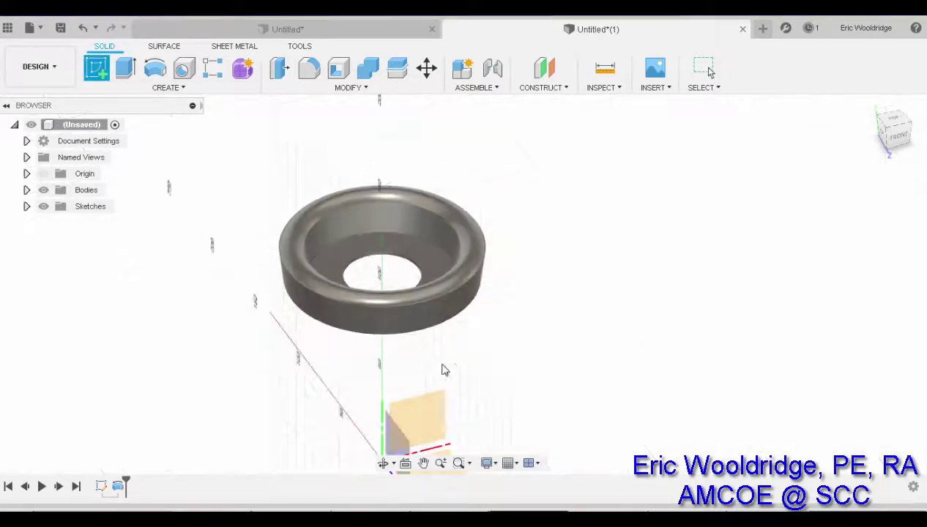
{"action": "middle_click_drag", "start_coordinate": [441, 368], "coordinate": [447, 325]}
{"action": "scroll", "coordinate": [507, 342], "scroll_direction": "down", "scroll_amount": 2}
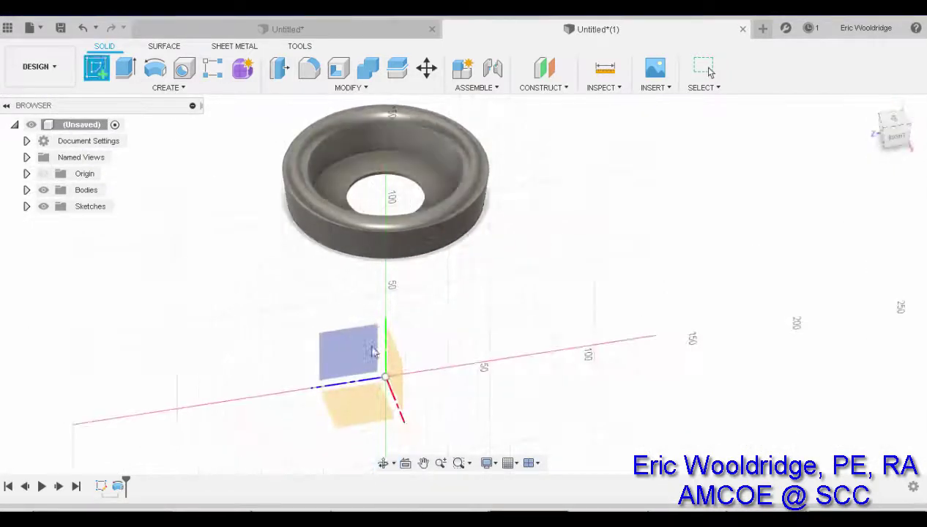
{"action": "left_click", "coordinate": [349, 353]}
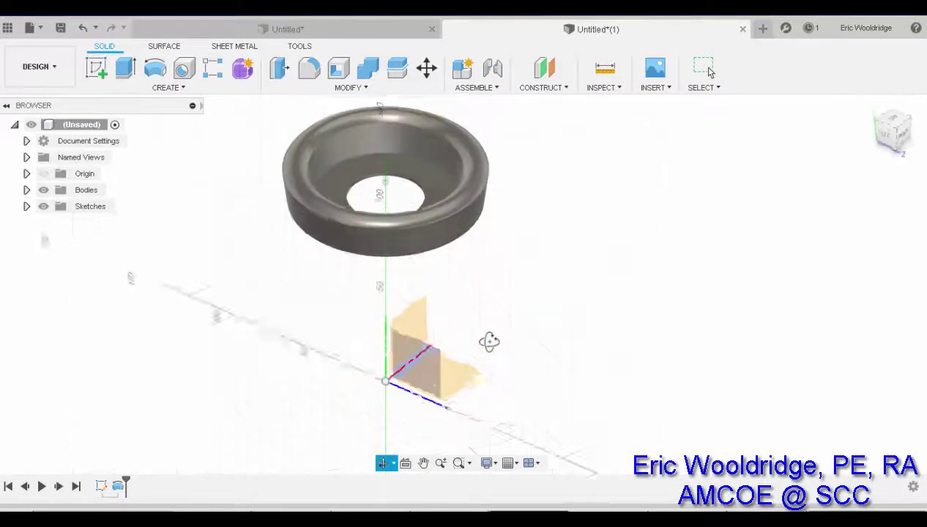
{"action": "left_click", "coordinate": [431, 344]}
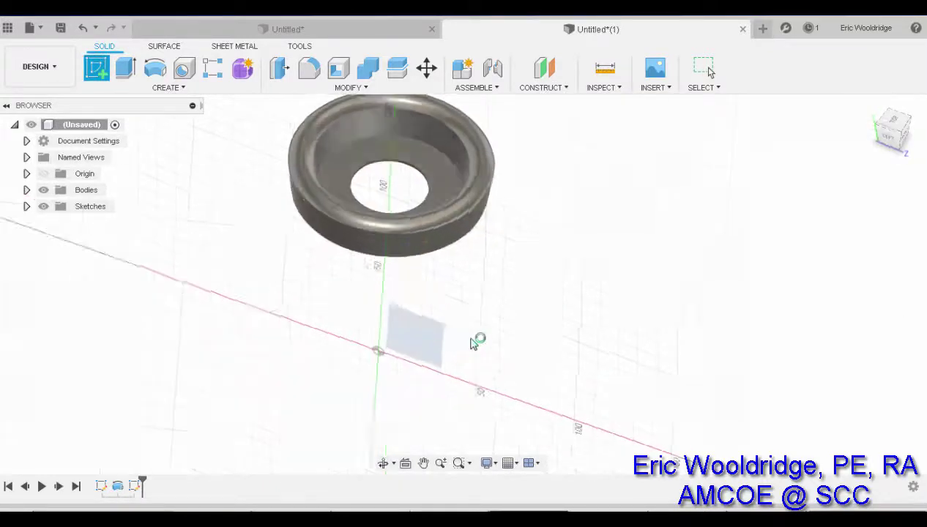
Project the revolved ring's bottom edge into the sketch with the projection link enabled
{"action": "scroll", "coordinate": [386, 205], "scroll_direction": "up", "scroll_amount": 2}
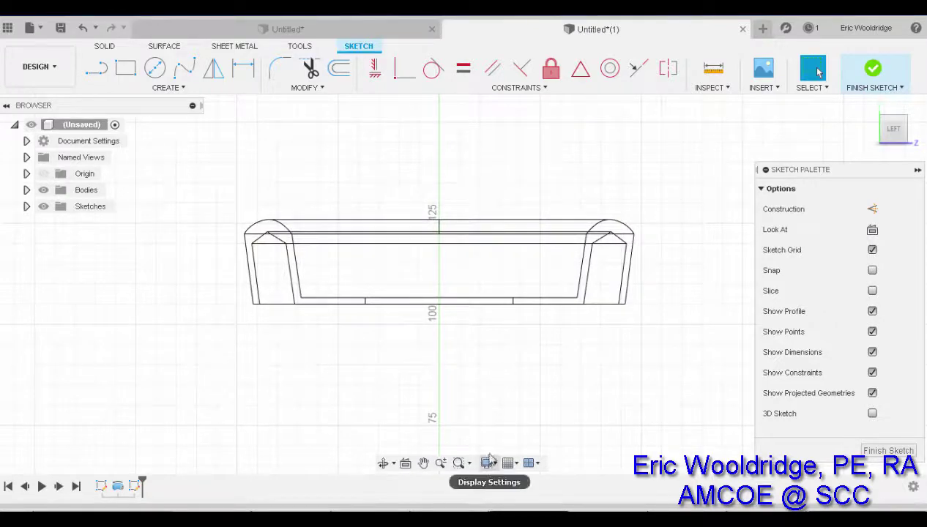
{"action": "scroll", "coordinate": [386, 241], "scroll_direction": "up", "scroll_amount": 1}
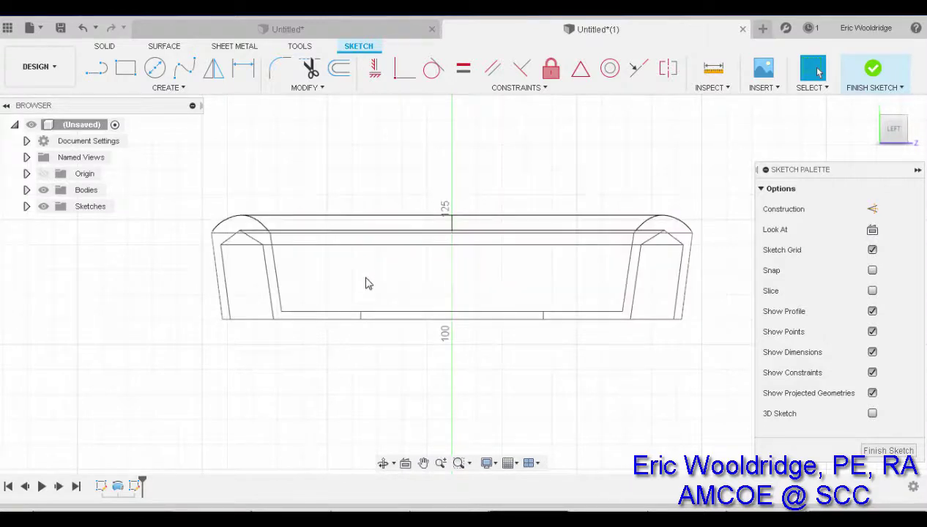
{"action": "middle_click_drag", "start_coordinate": [368, 284], "coordinate": [373, 304], "text": "shift"}
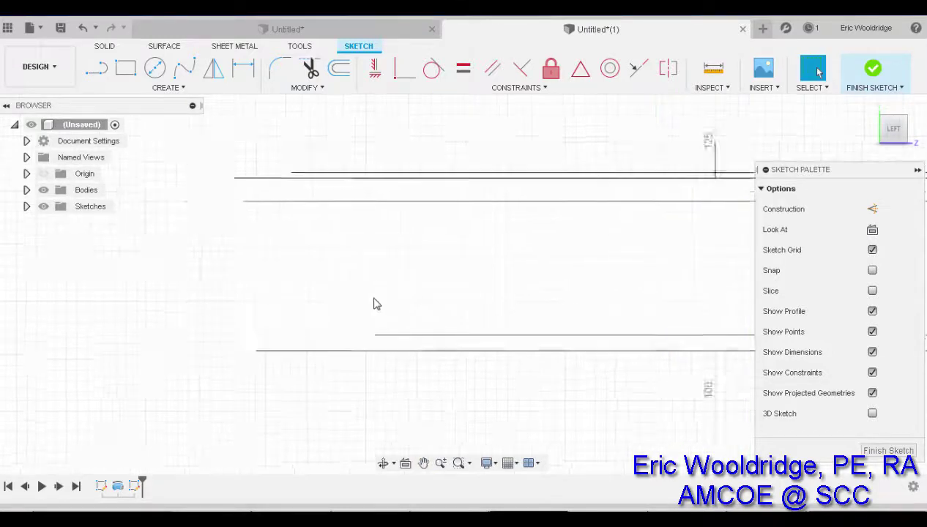
{"action": "left_click", "coordinate": [174, 89]}
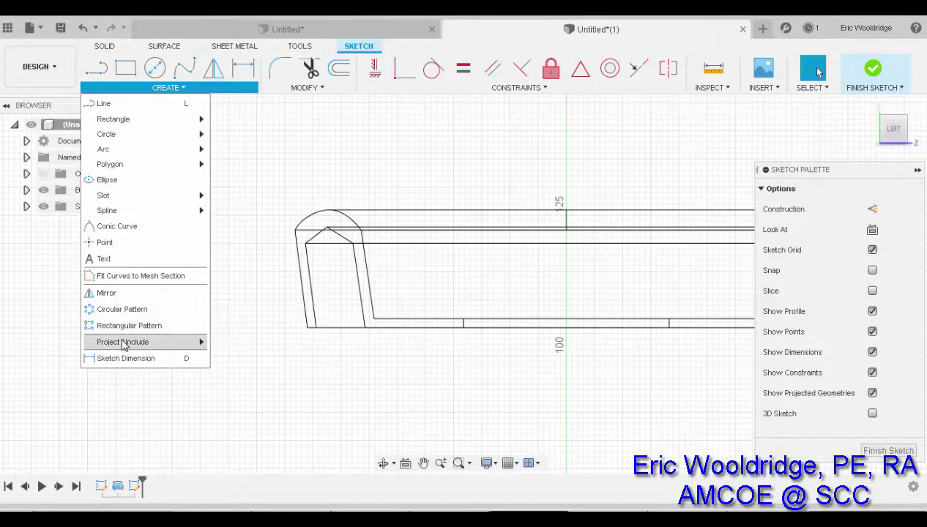
{"action": "mouse_move", "coordinate": [122, 343]}
{"action": "left_click", "coordinate": [233, 345]}
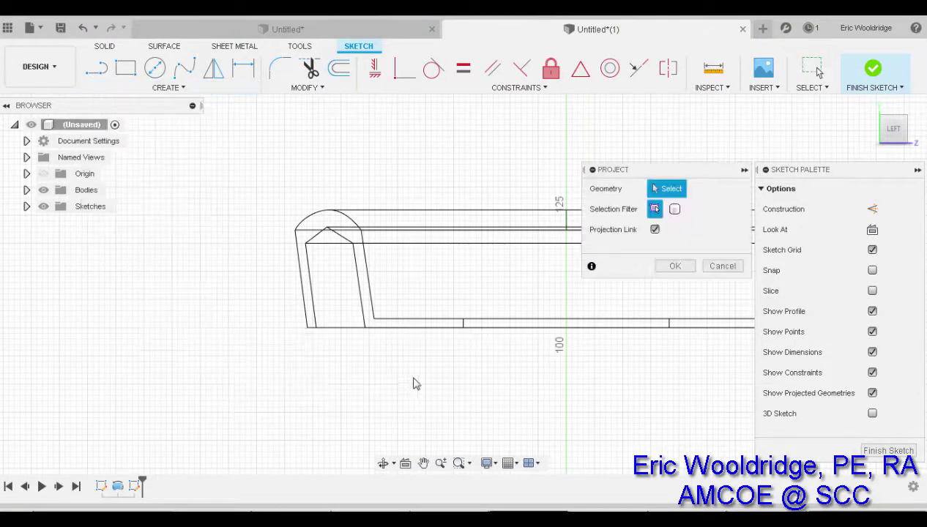
{"action": "left_click", "coordinate": [455, 328]}
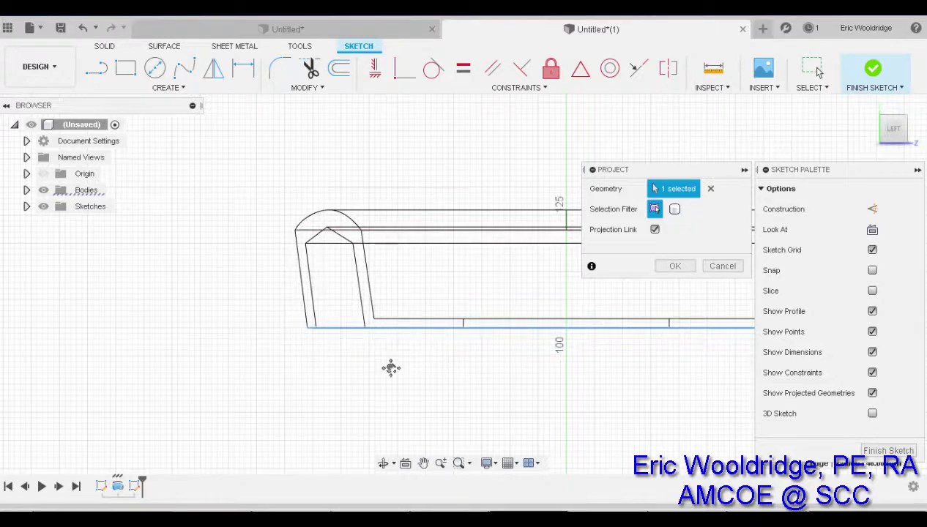
{"action": "middle_click_drag", "start_coordinate": [389, 368], "coordinate": [354, 369]}
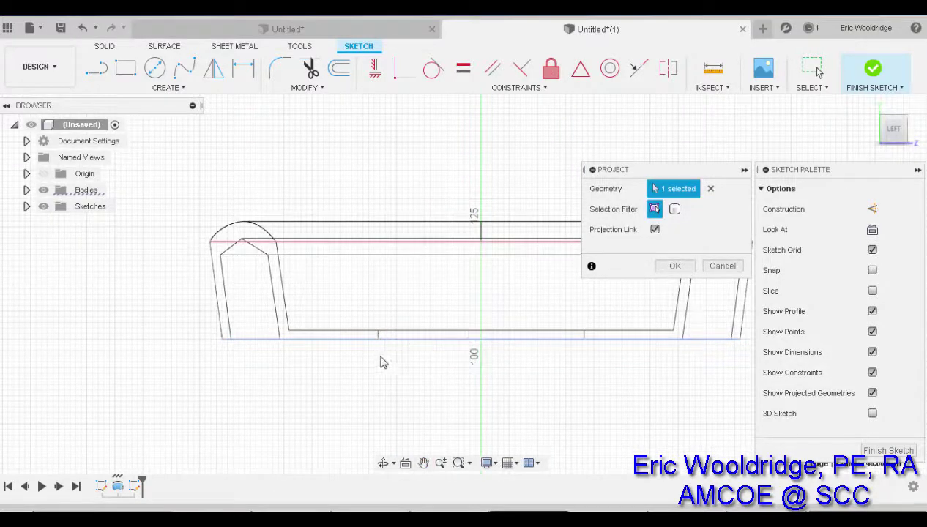
{"action": "left_click", "coordinate": [675, 266]}
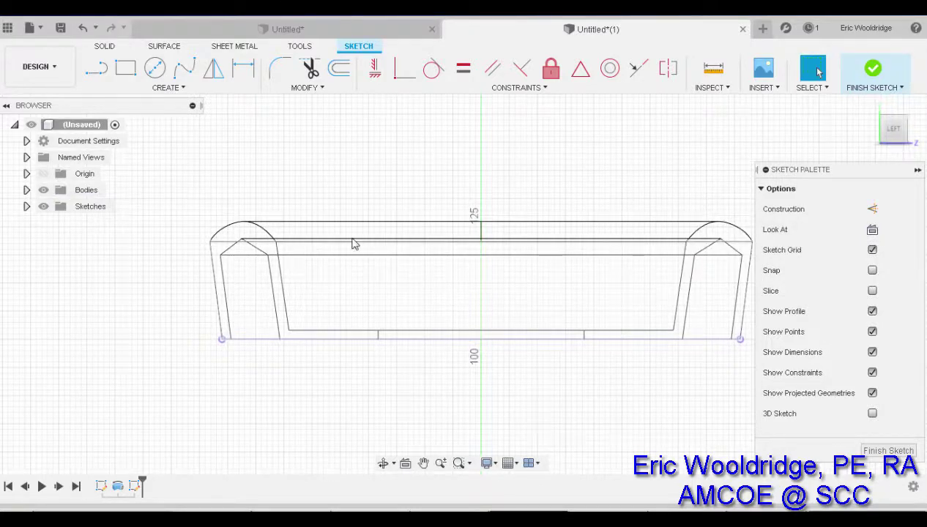
Draw a slanted line about 21 mm long up from the projected edge and shift its lower endpoint just inside the ring's centre hole
{"action": "middle_click_drag", "start_coordinate": [329, 268], "coordinate": [326, 245]}
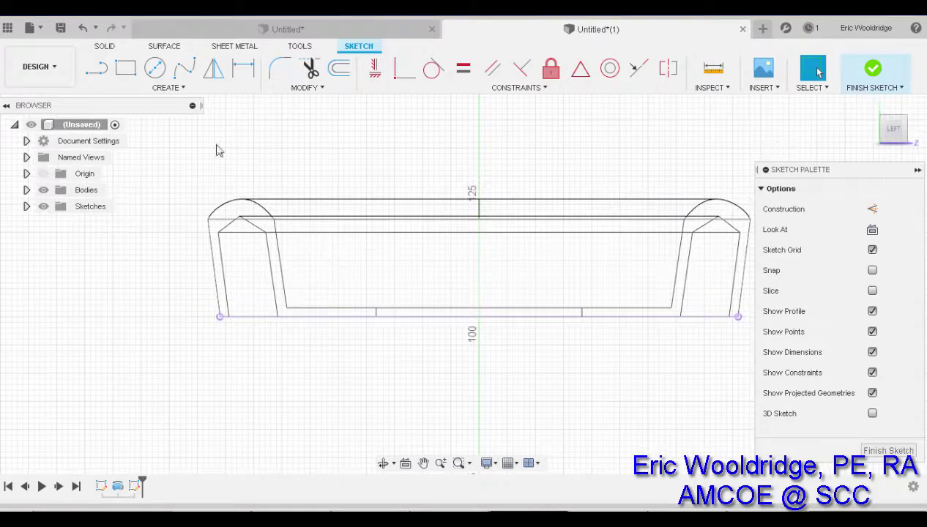
{"action": "left_click", "coordinate": [96, 67]}
{"action": "scroll", "coordinate": [349, 293], "scroll_direction": "up", "scroll_amount": 3}
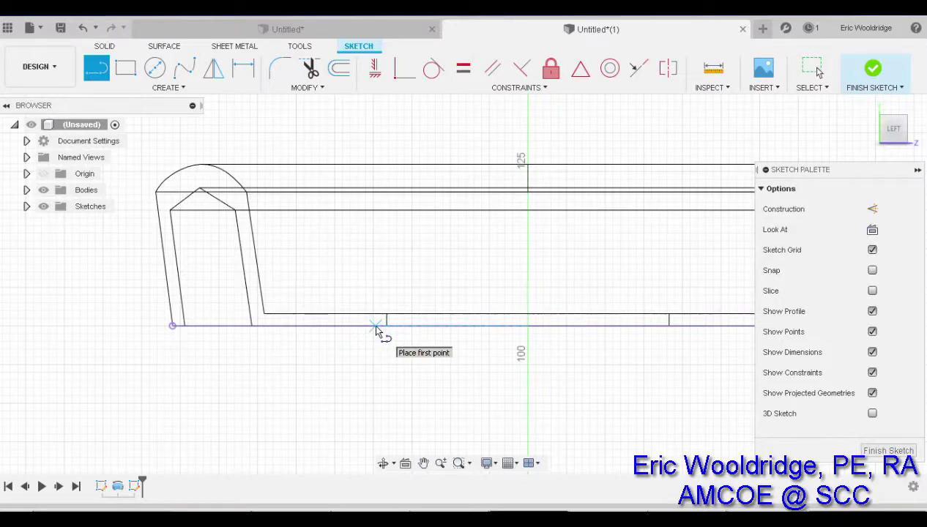
{"action": "left_click", "coordinate": [375, 326]}
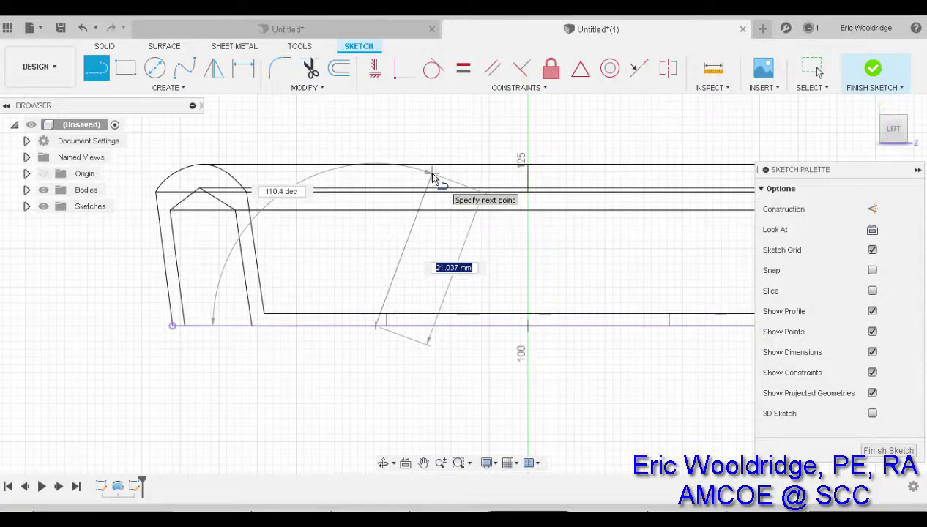
{"action": "left_click", "coordinate": [433, 175]}
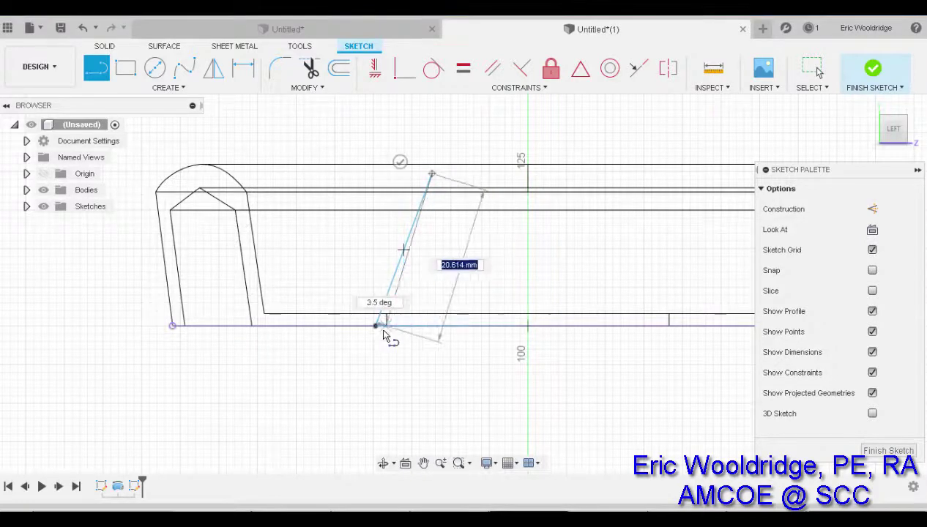
{"action": "key", "text": "Escape"}
{"action": "scroll", "coordinate": [377, 328], "scroll_direction": "up", "scroll_amount": 2}
{"action": "left_click_drag", "start_coordinate": [374, 327], "coordinate": [394, 329]}
{"action": "middle_click_drag", "start_coordinate": [356, 244], "coordinate": [339, 299]}
Draw a short perpendicular line at the slanted line's upper end and a second slanted line down to the projected edge
{"action": "key", "text": "l"}
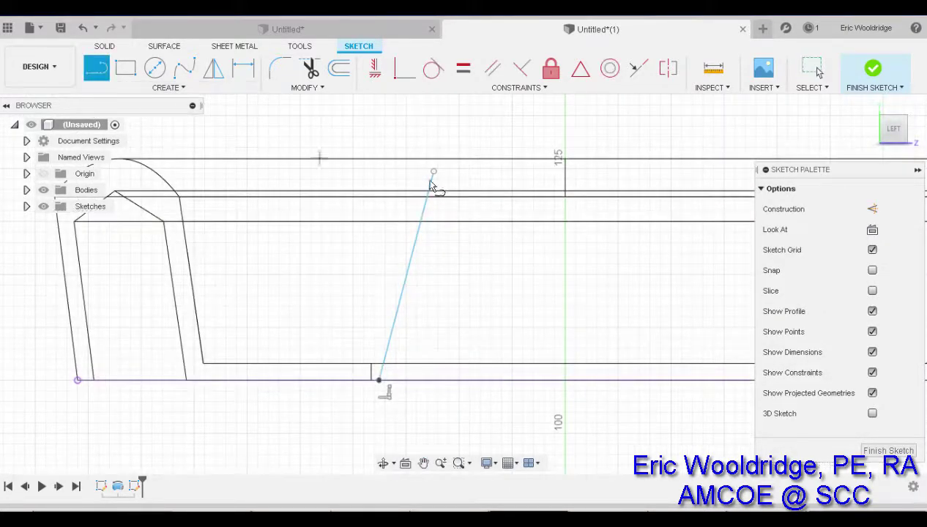
{"action": "left_click", "coordinate": [434, 172]}
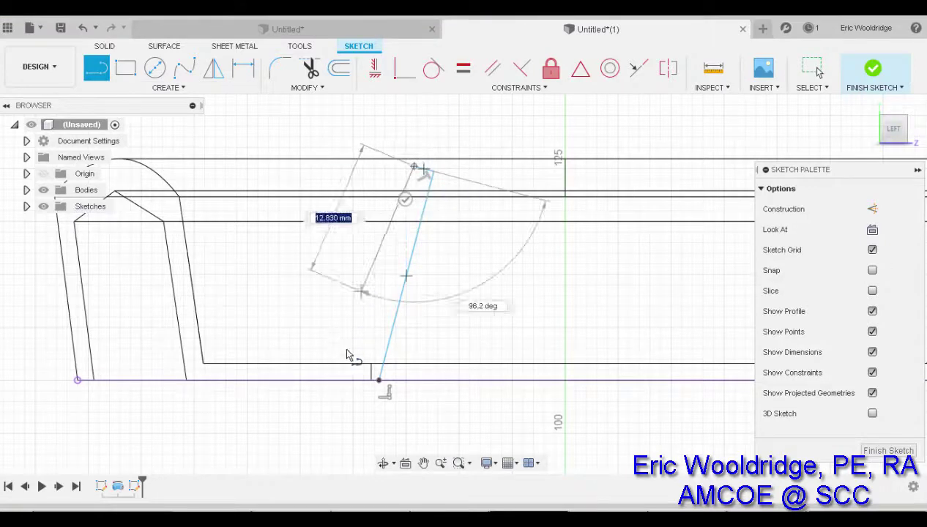
{"action": "left_click", "coordinate": [350, 382]}
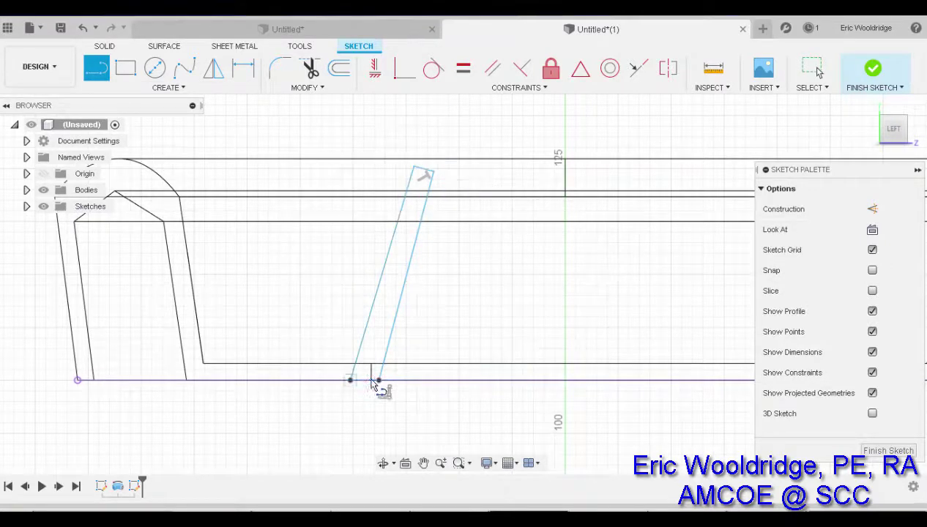
{"action": "left_click", "coordinate": [379, 380]}
{"action": "key", "text": "Escape"}
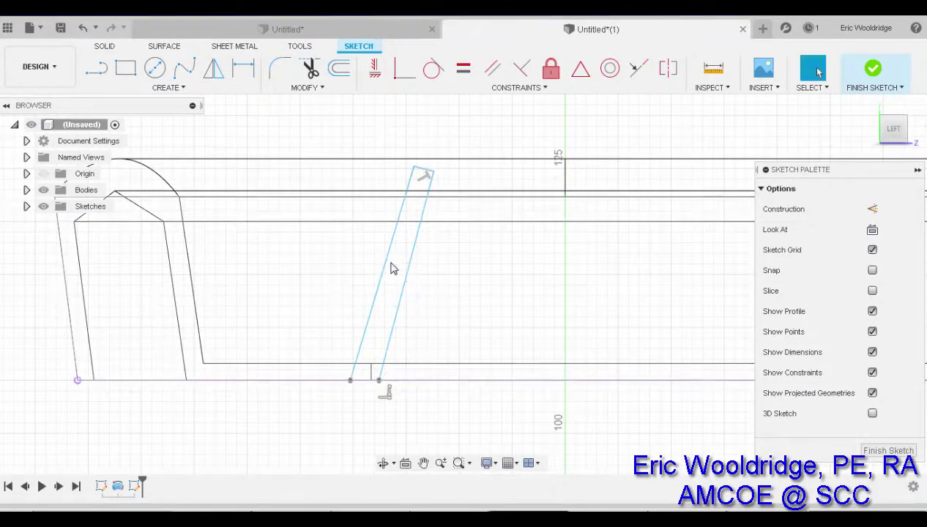
Try to set the spacing between the two slanted lines to 1.6 with a sketch dimension
{"action": "key", "text": "d"}
{"action": "left_click", "coordinate": [376, 301]}
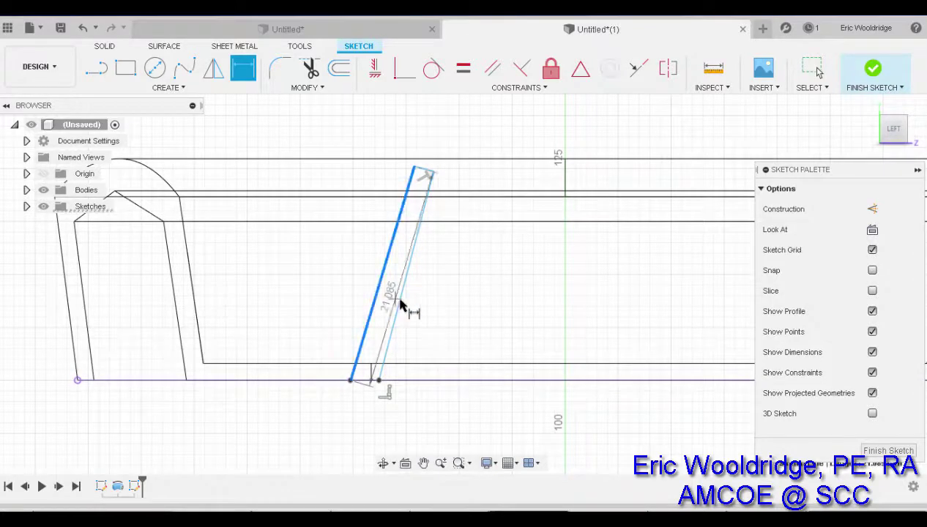
{"action": "left_click", "coordinate": [399, 307]}
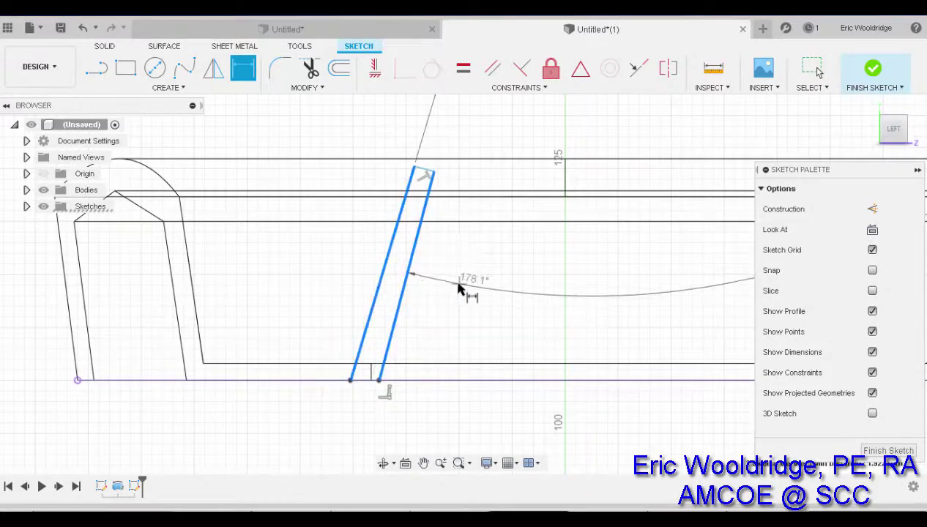
{"action": "left_click", "coordinate": [394, 276]}
{"action": "type", "text": "1"}
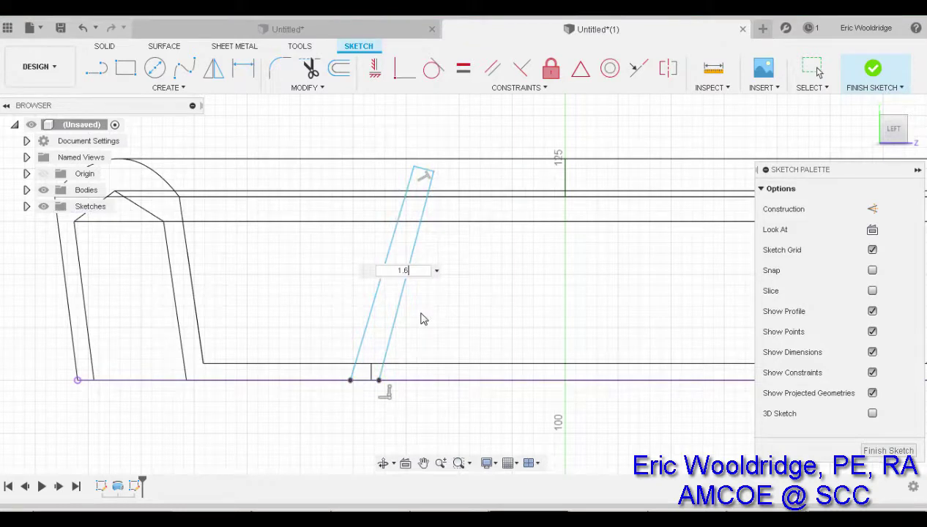
{"action": "type", "text": ".6"}
{"action": "key", "text": "Return"}
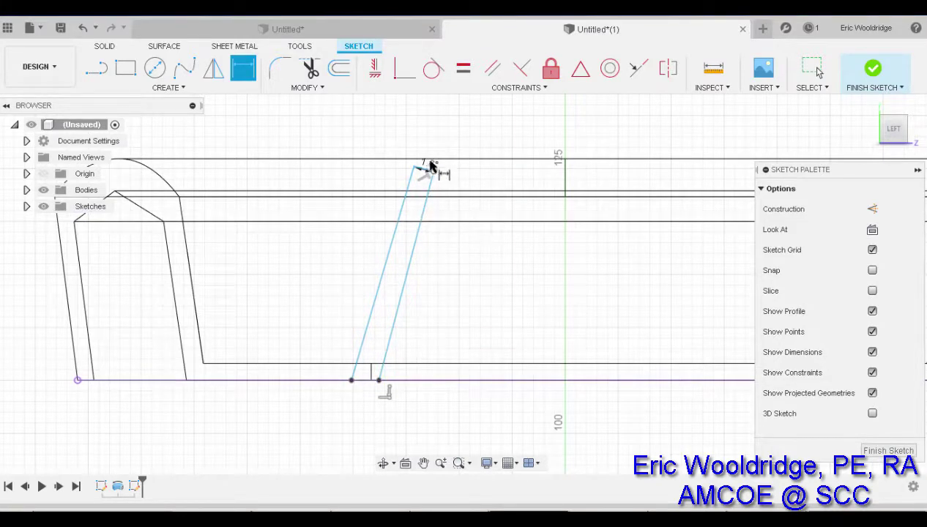
{"action": "key", "text": "Escape"}
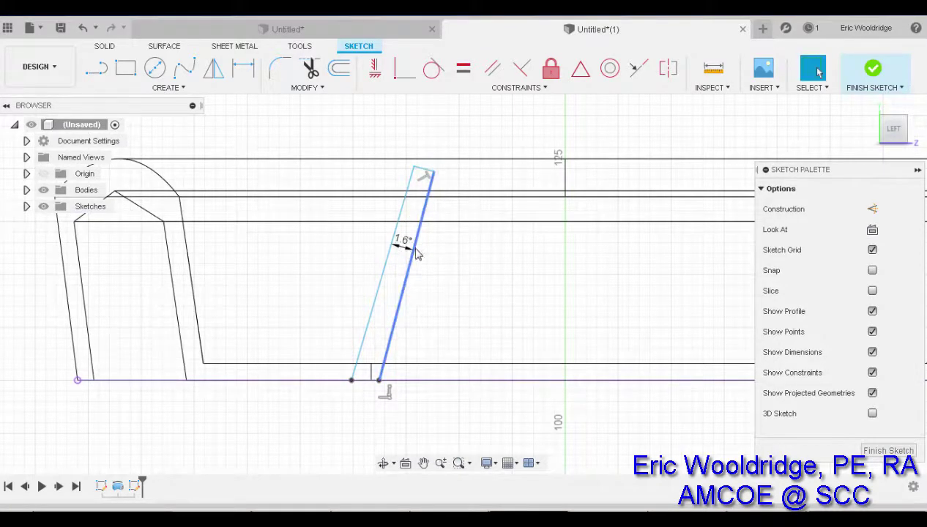
Delete the outer slanted line and the short perpendicular line at the top
{"action": "scroll", "coordinate": [401, 251], "scroll_direction": "up", "scroll_amount": 2}
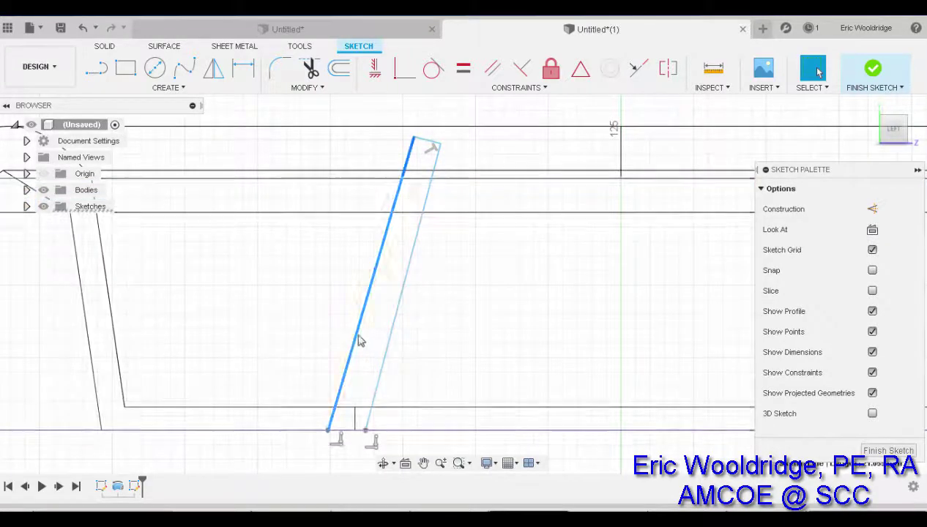
{"action": "left_click", "coordinate": [359, 341]}
{"action": "key", "text": "Delete"}
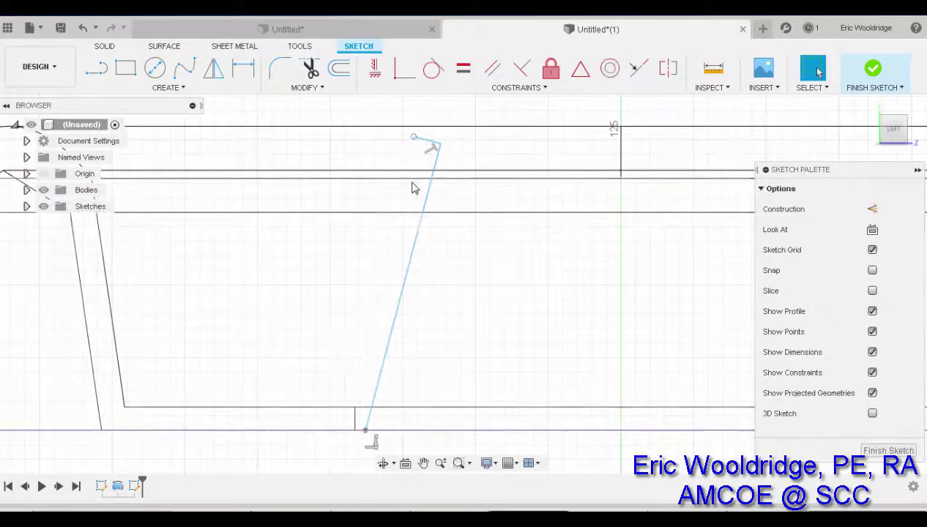
{"action": "left_click", "coordinate": [424, 140]}
{"action": "key", "text": "Delete"}
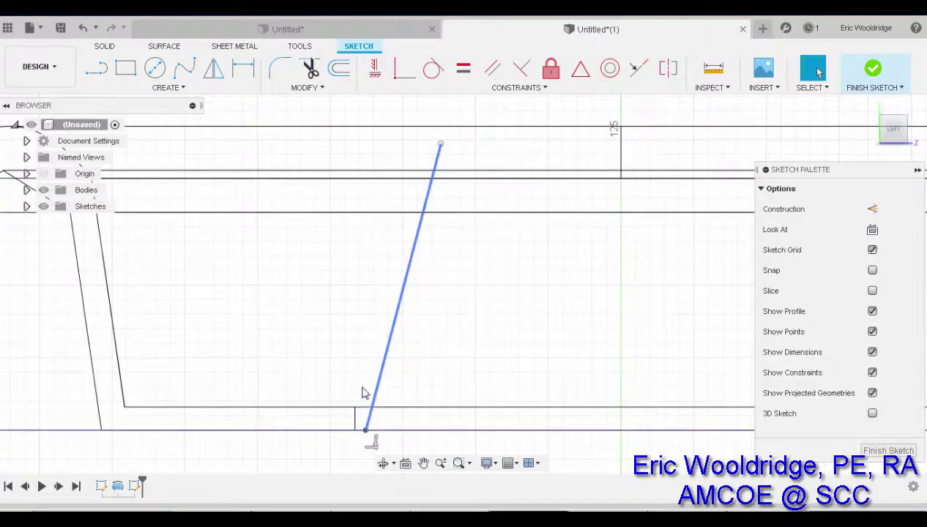
Offset the remaining slanted line 1.6 mm outward, away from the centre line
{"action": "key", "text": "i"}
{"action": "key", "text": "Escape"}
{"action": "key", "text": "o"}
{"action": "left_click", "coordinate": [401, 308]}
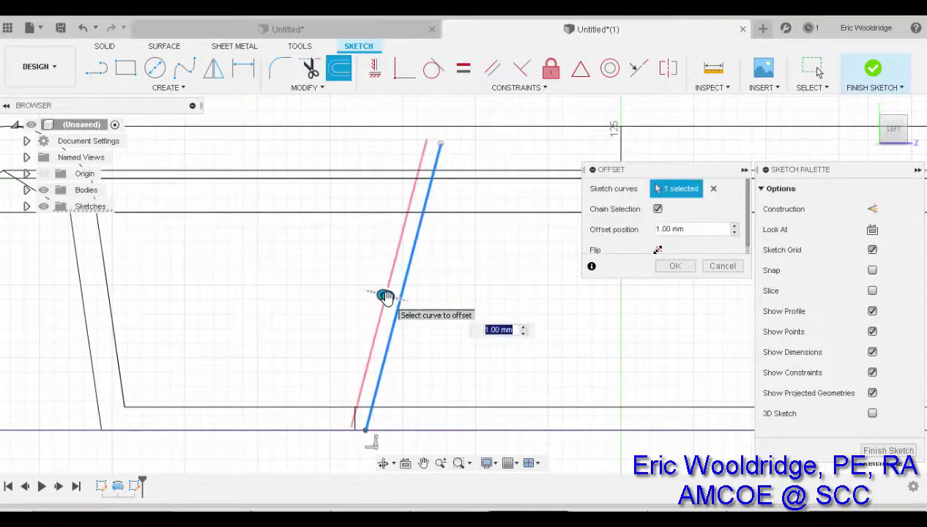
{"action": "type", "text": "1.6"}
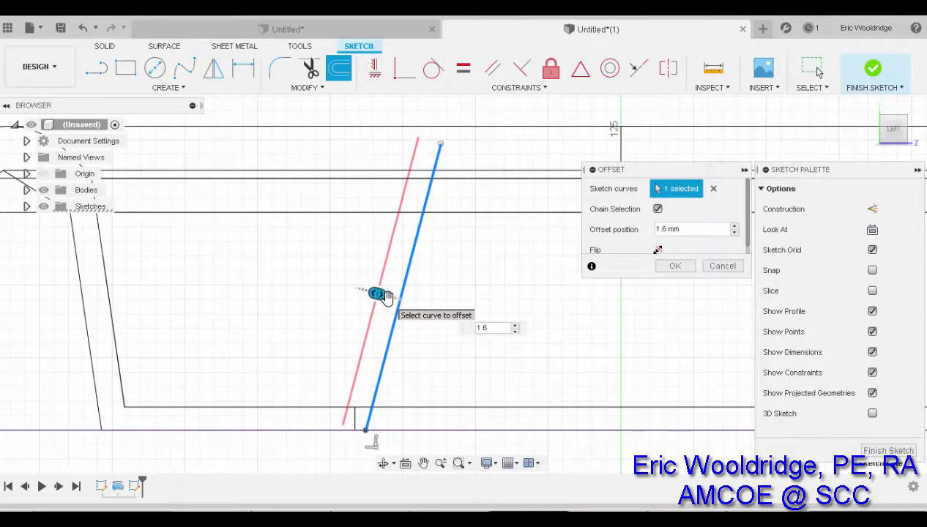
Close the slanted strip with a short line across its upper ends and another along the projected edge at its base
{"action": "left_click", "coordinate": [97, 66]}
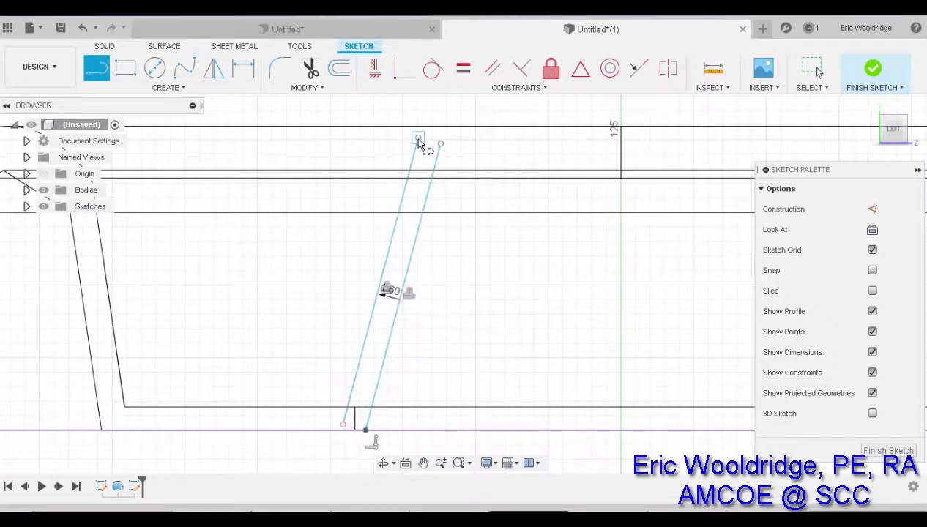
{"action": "left_click", "coordinate": [418, 139]}
{"action": "left_click", "coordinate": [440, 144]}
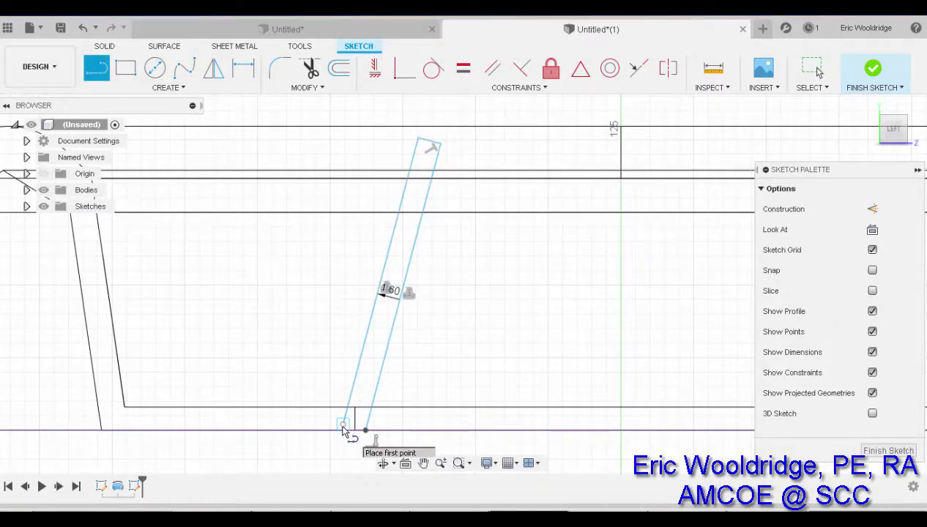
{"action": "scroll", "coordinate": [342, 430], "scroll_direction": "up", "scroll_amount": 5}
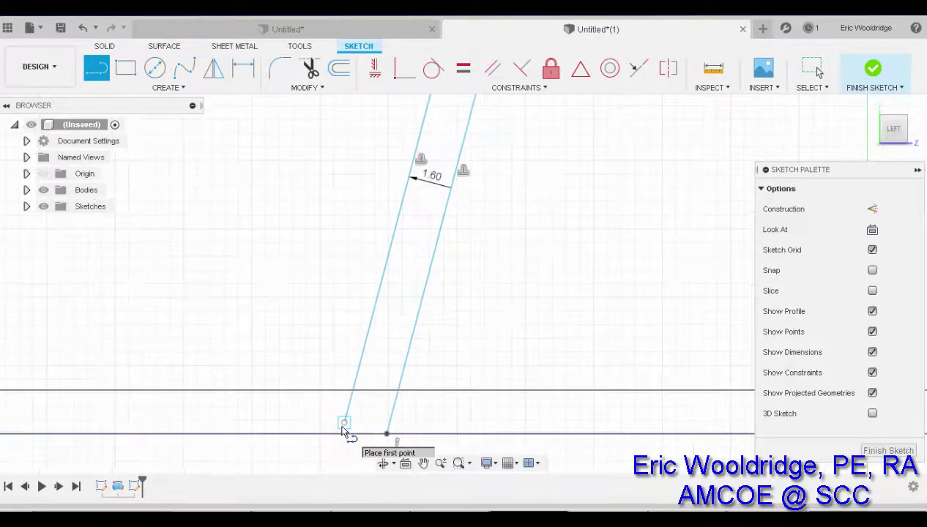
{"action": "left_click", "coordinate": [404, 437]}
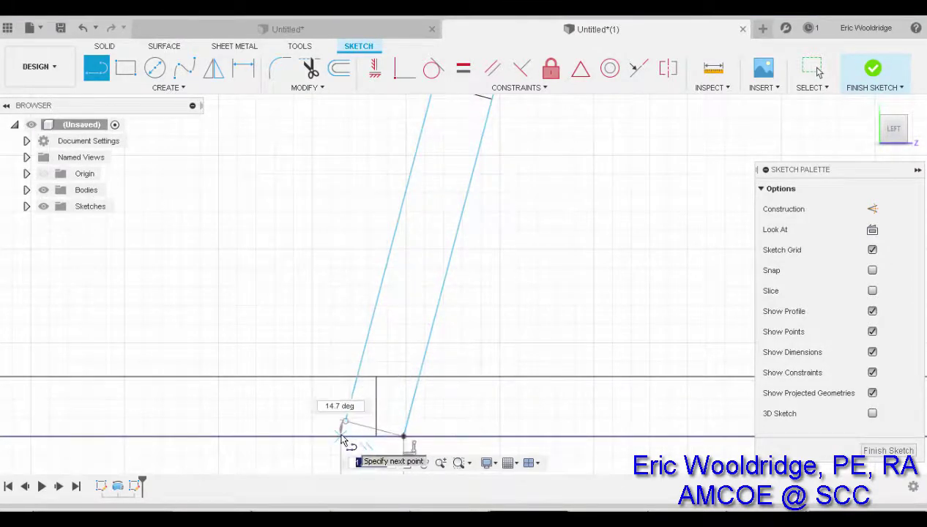
{"action": "left_click", "coordinate": [342, 438]}
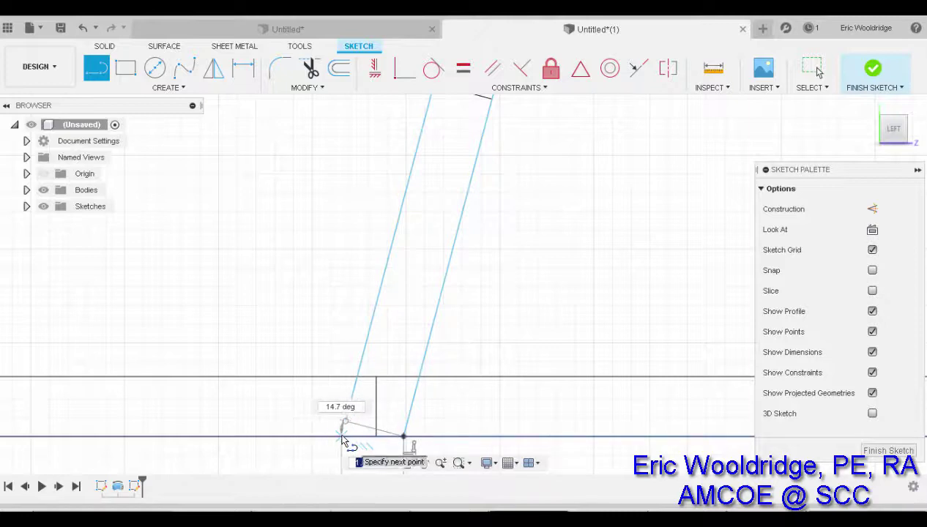
{"action": "key", "text": "Escape"}
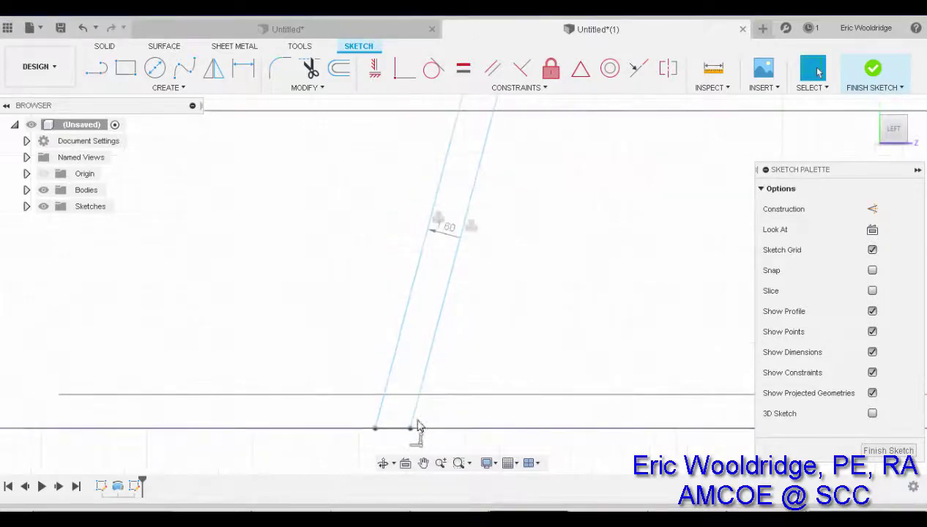
Move the strip's 1.60 dimension label outward, clear of the slanted lines
{"action": "scroll", "coordinate": [415, 431], "scroll_direction": "down", "scroll_amount": 5}
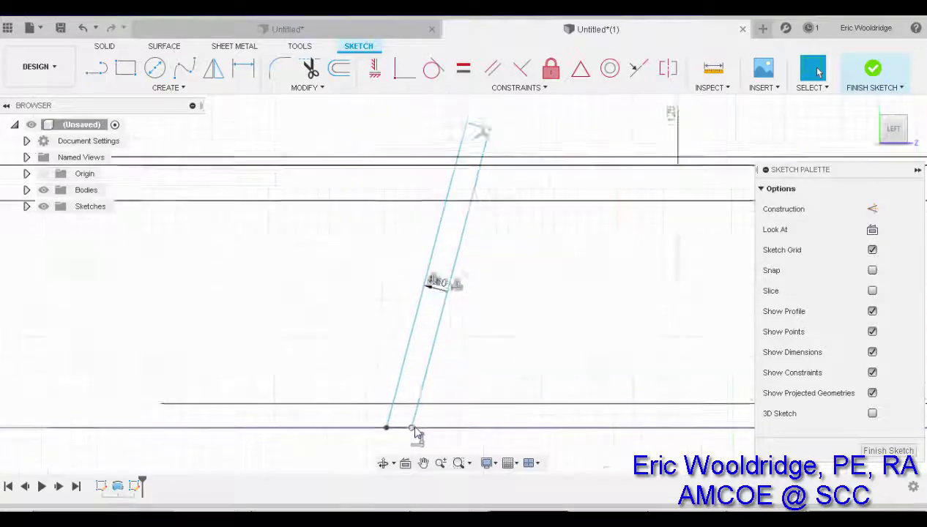
{"action": "scroll", "coordinate": [333, 326], "scroll_direction": "down", "scroll_amount": 2}
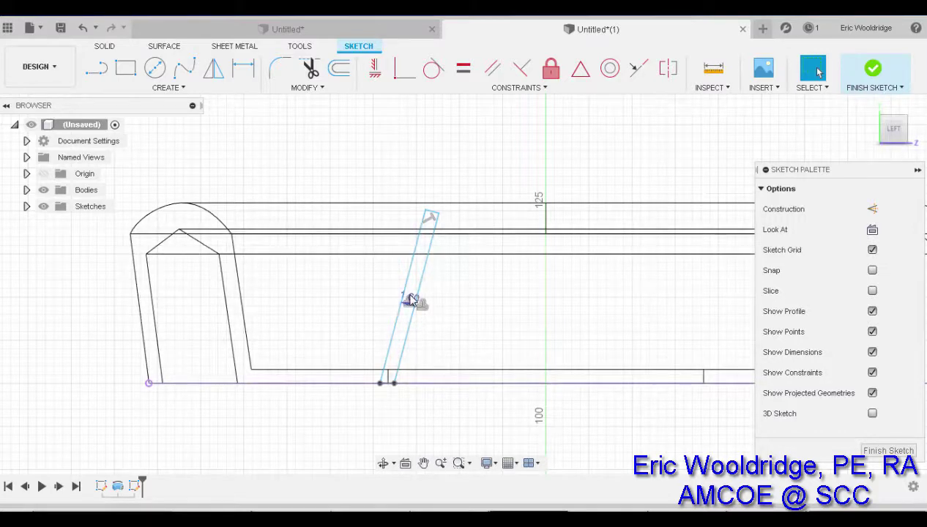
{"action": "left_click_drag", "start_coordinate": [410, 299], "coordinate": [357, 287]}
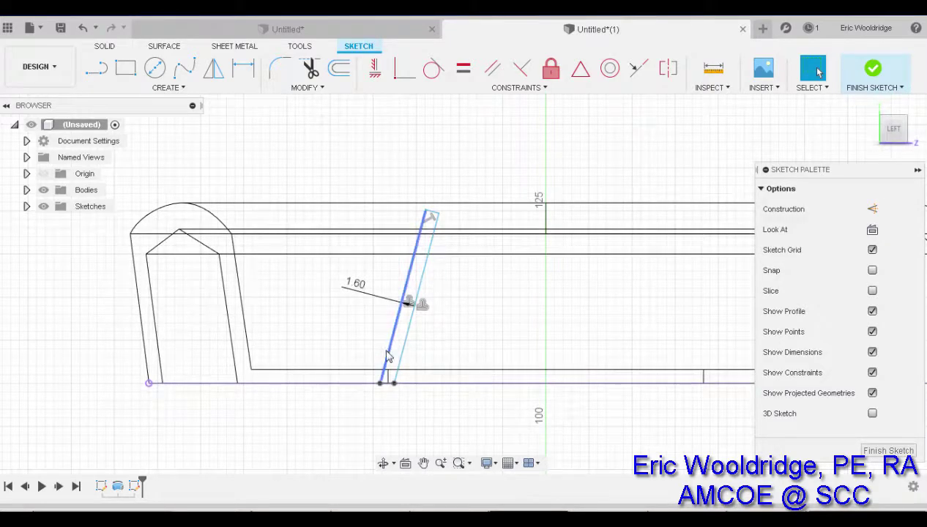
Close the slanted strip's base with a line between its two lower endpoints, and finish the sketch
{"action": "key", "text": "f"}
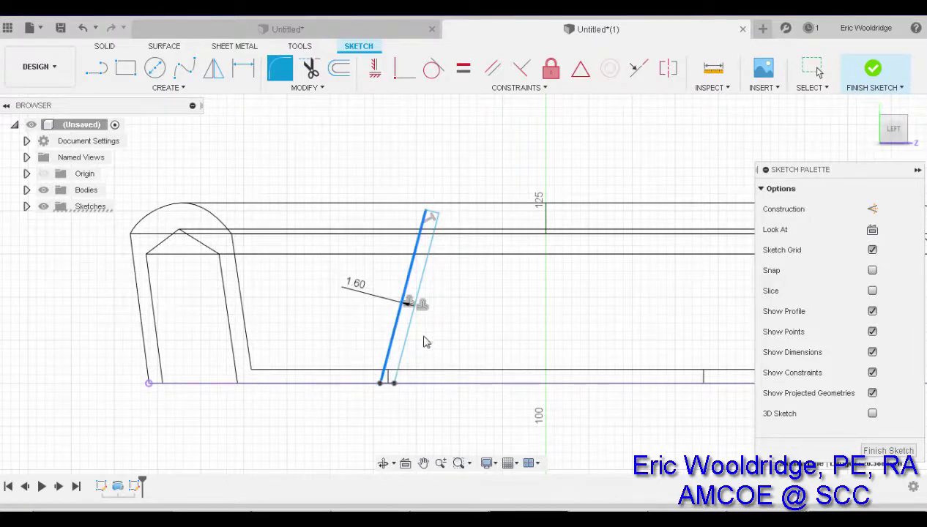
{"action": "key", "text": "Escape"}
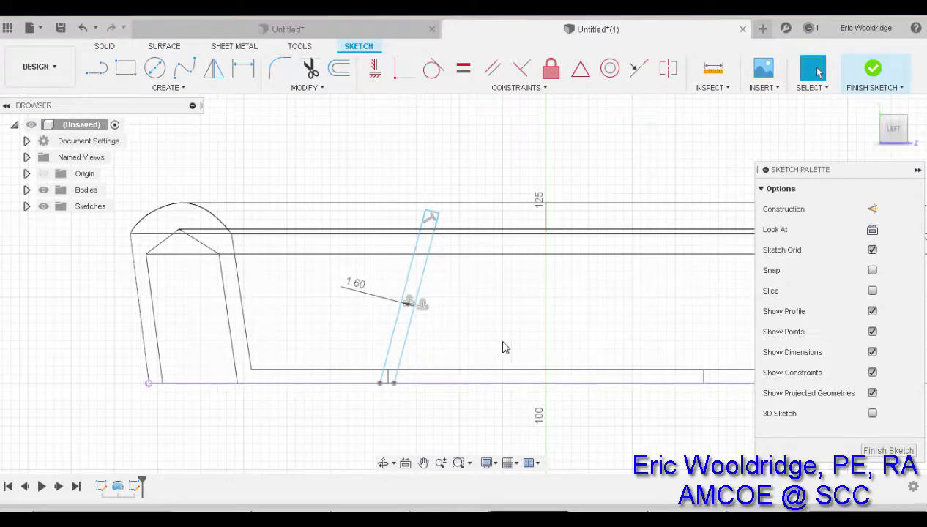
{"action": "middle_click_drag", "start_coordinate": [503, 348], "coordinate": [449, 344]}
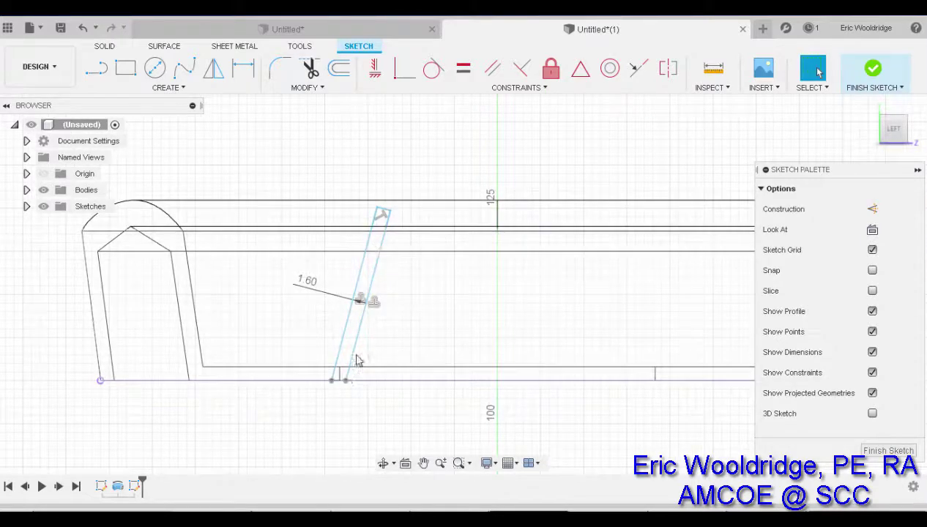
{"action": "scroll", "coordinate": [357, 360], "scroll_direction": "up", "scroll_amount": 5}
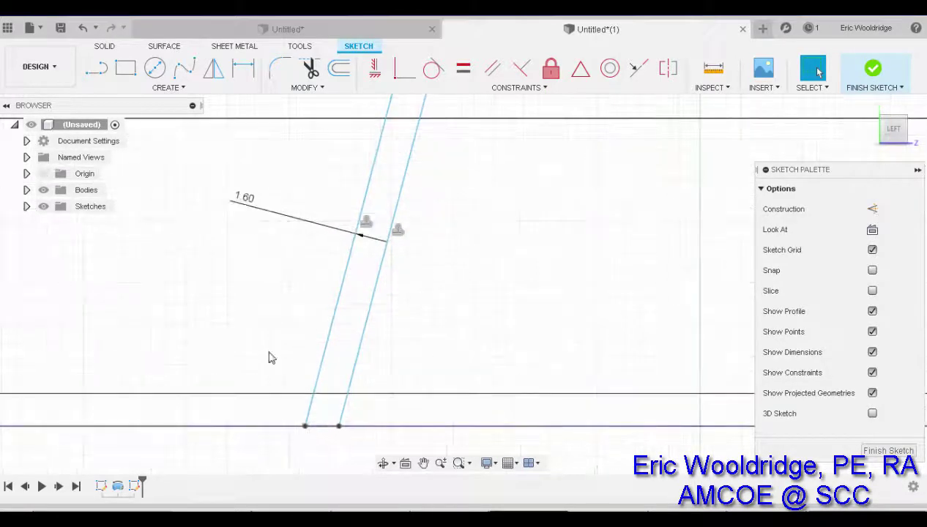
{"action": "key", "text": "l"}
{"action": "left_click", "coordinate": [306, 426]}
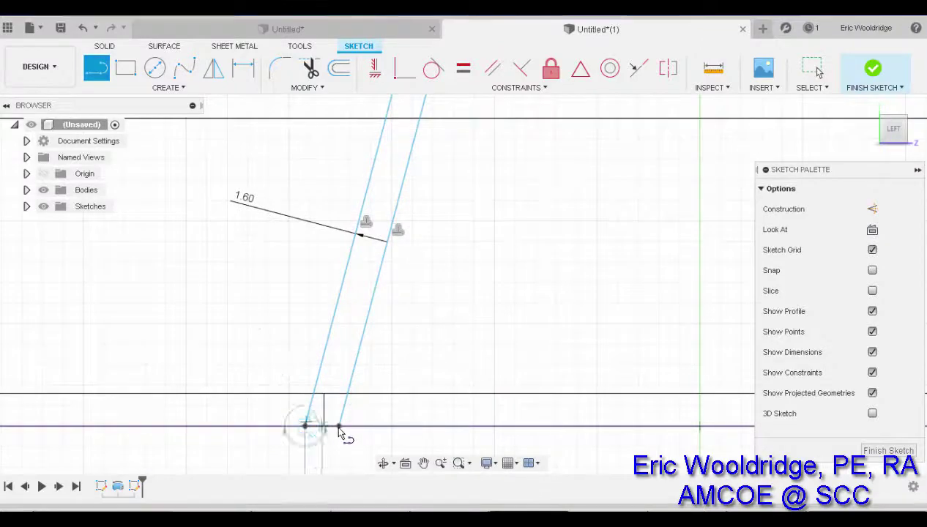
{"action": "left_click", "coordinate": [339, 426]}
{"action": "key", "text": "Escape"}
{"action": "scroll", "coordinate": [327, 445], "scroll_direction": "up", "scroll_amount": 9}
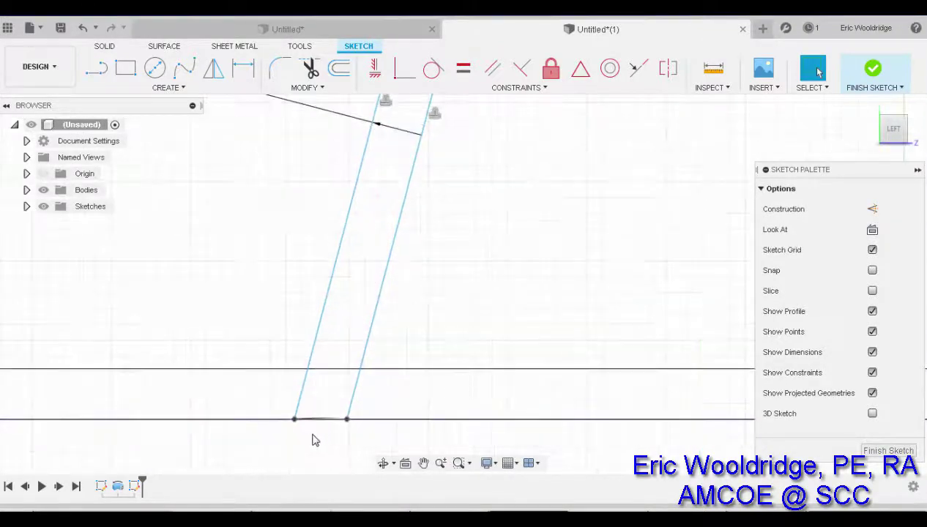
{"action": "scroll", "coordinate": [315, 426], "scroll_direction": "up", "scroll_amount": 2}
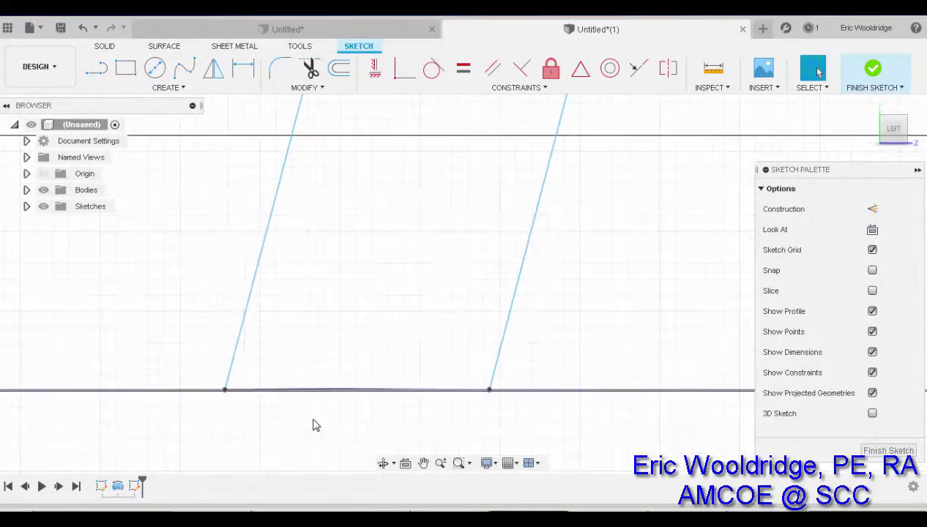
{"action": "left_click_drag", "start_coordinate": [178, 366], "coordinate": [555, 459]}
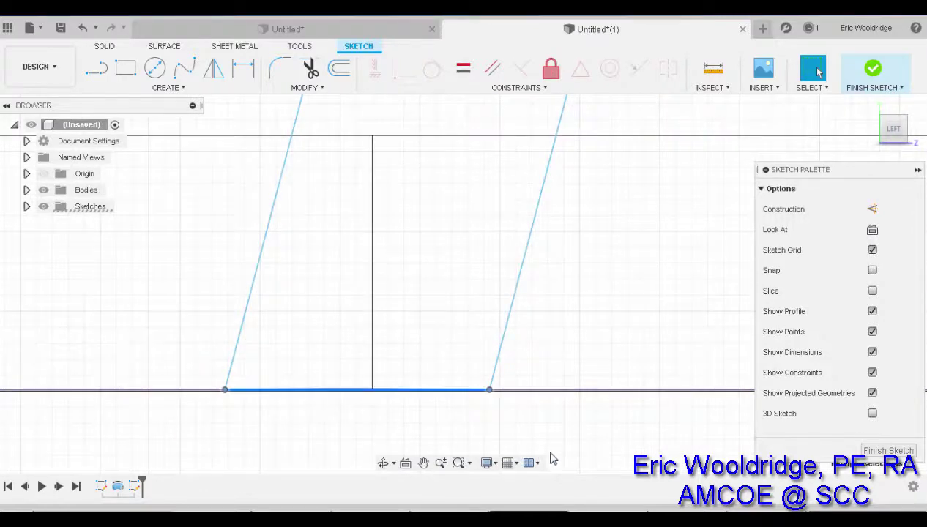
{"action": "scroll", "coordinate": [437, 436], "scroll_direction": "down", "scroll_amount": 8}
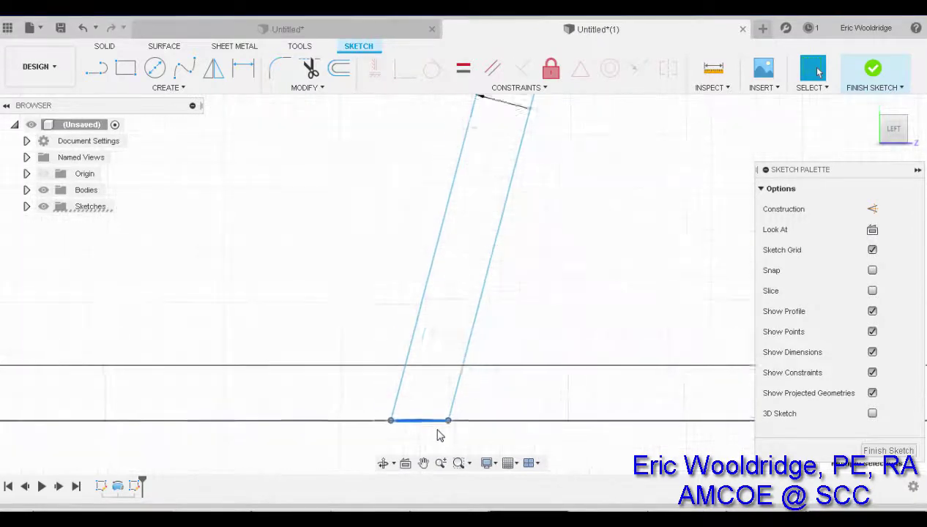
{"action": "scroll", "coordinate": [557, 383], "scroll_direction": "down", "scroll_amount": 5}
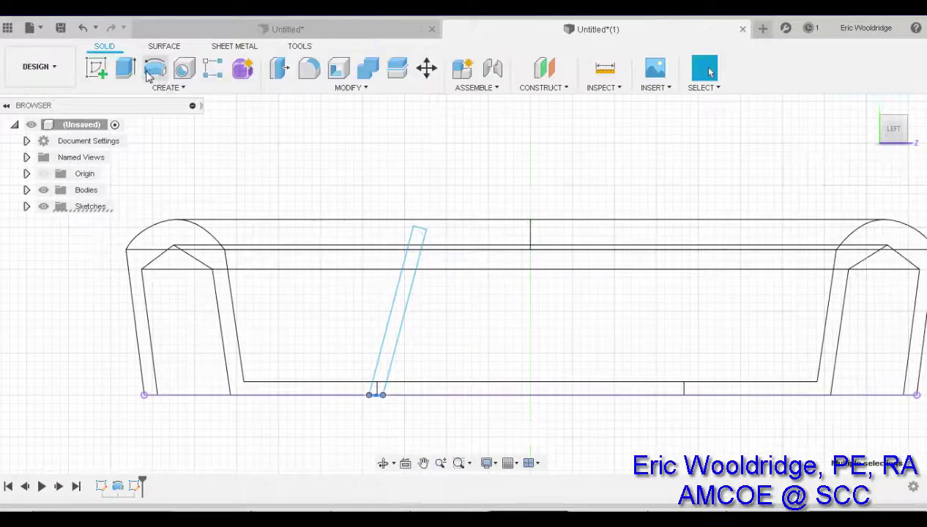
Revolve the slanted strip profile 360 degrees around the vertical origin axis, joining it to the ring body
{"action": "left_click", "coordinate": [155, 68]}
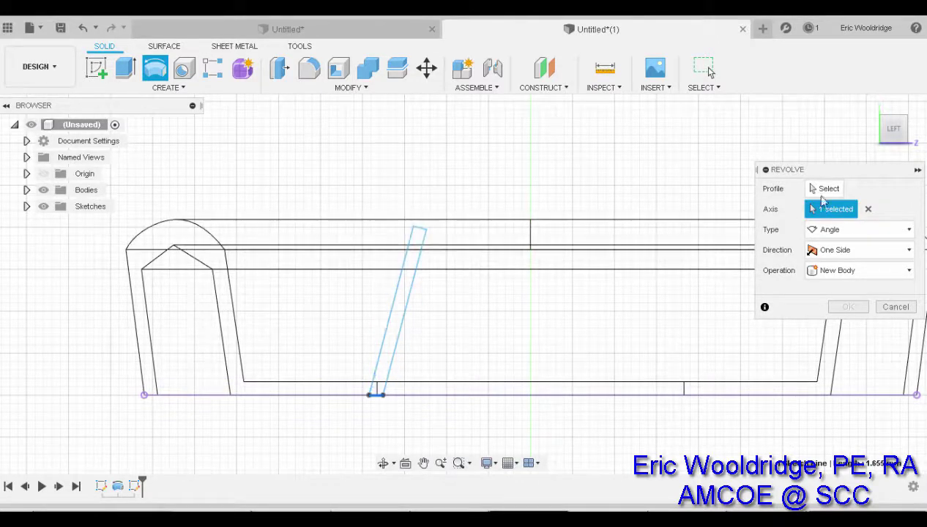
{"action": "left_click", "coordinate": [824, 191]}
{"action": "left_click", "coordinate": [399, 307]}
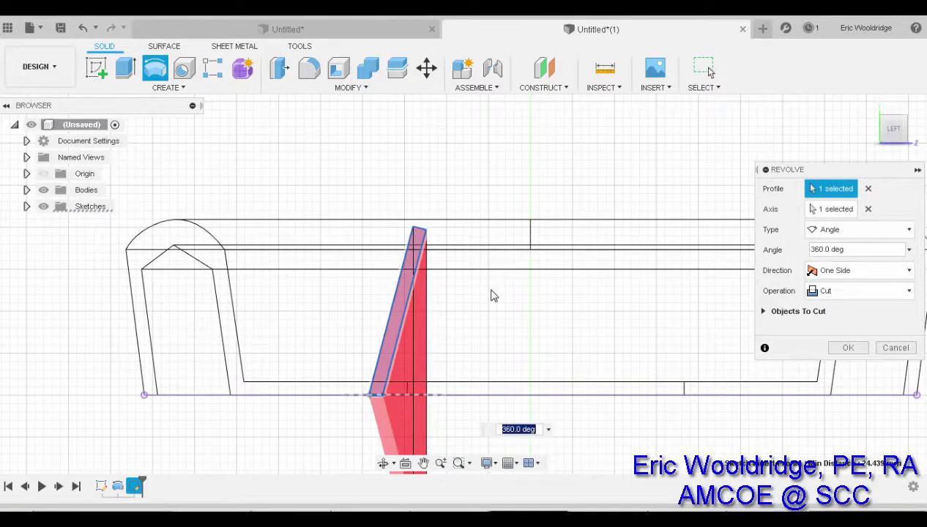
{"action": "left_click", "coordinate": [869, 209]}
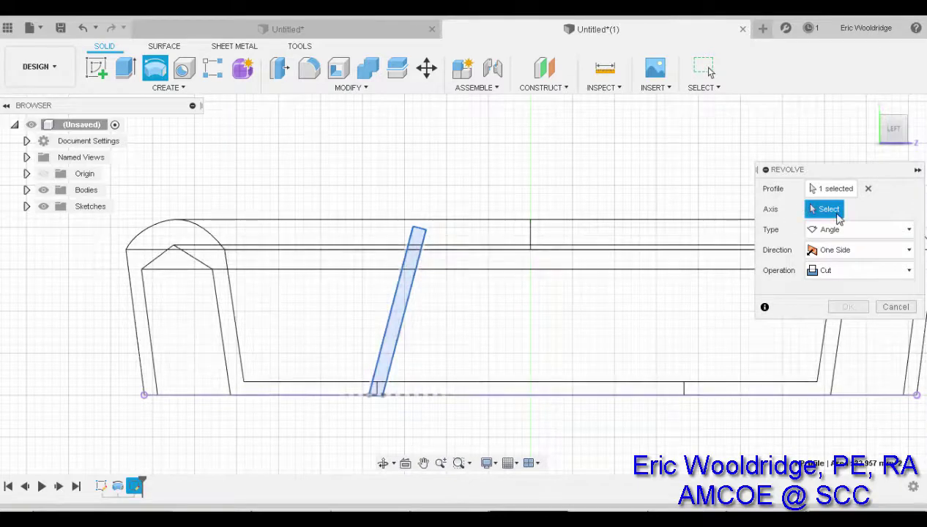
{"action": "scroll", "coordinate": [548, 300], "scroll_direction": "down", "scroll_amount": 8}
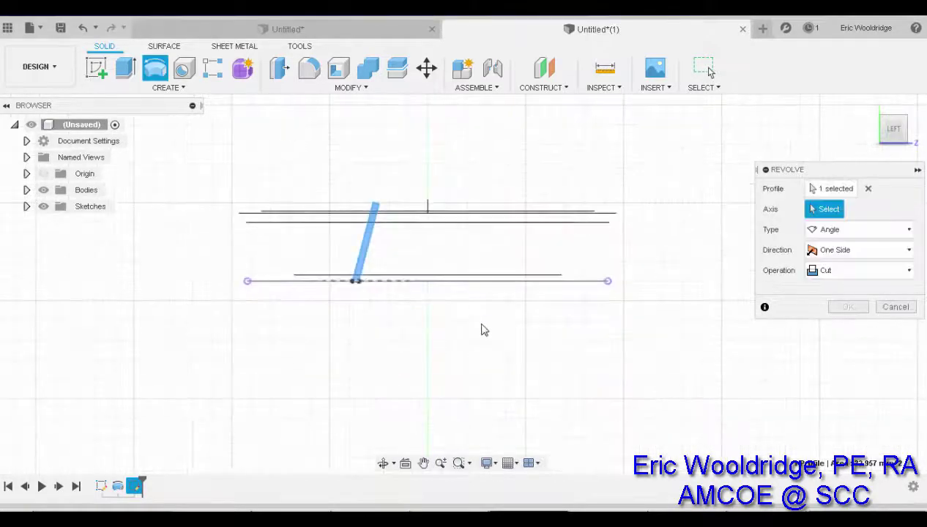
{"action": "middle_click_drag", "start_coordinate": [486, 334], "coordinate": [465, 274]}
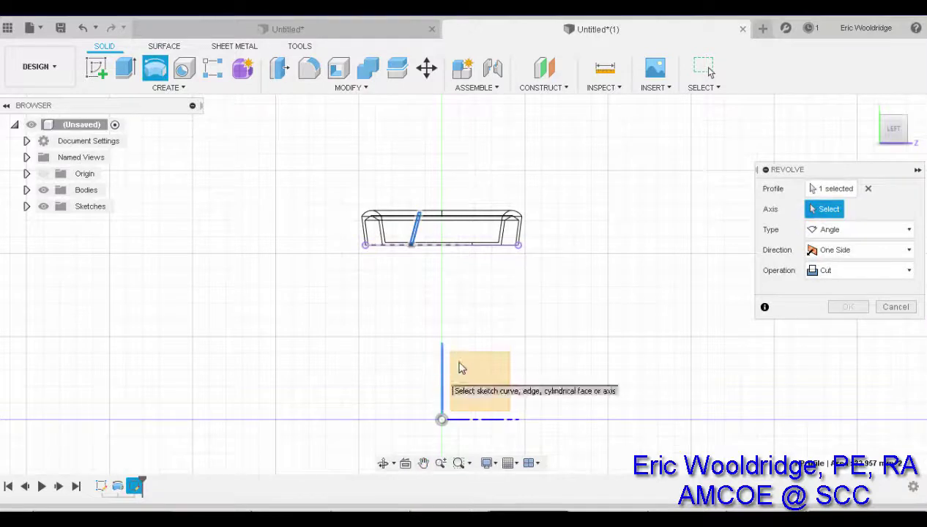
{"action": "left_click", "coordinate": [444, 372]}
{"action": "left_click", "coordinate": [837, 293]}
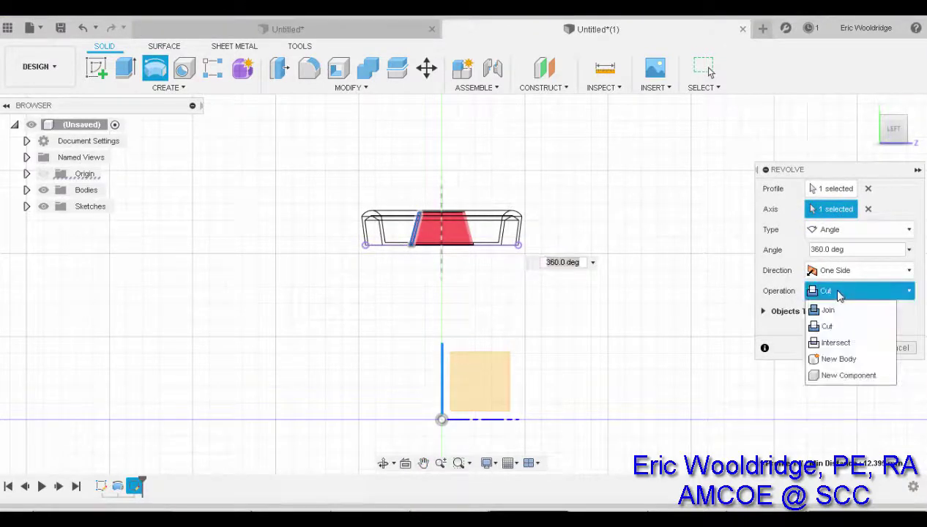
{"action": "left_click", "coordinate": [836, 311]}
{"action": "middle_click_drag", "start_coordinate": [562, 183], "coordinate": [492, 233], "text": "shift"}
{"action": "key", "text": "Return"}
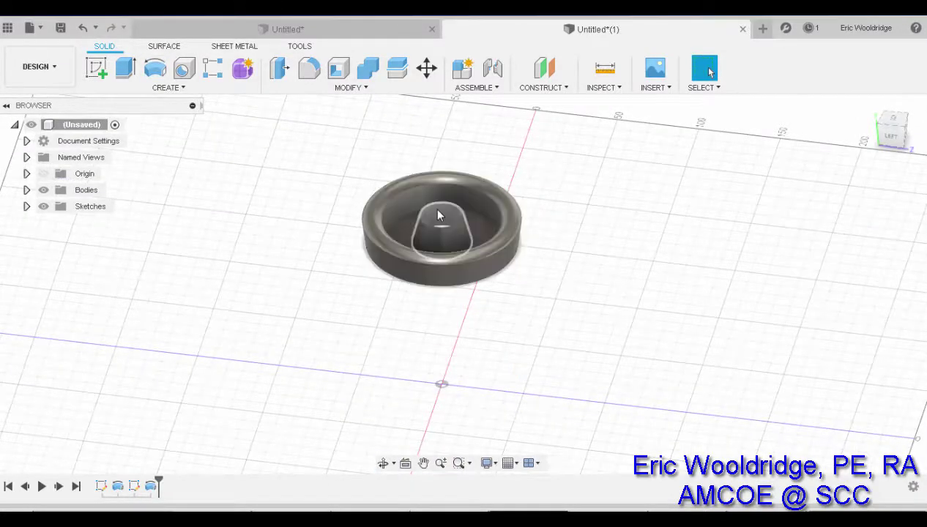
Inspect the conical wall around the centre hole from several angles and distances
{"action": "scroll", "coordinate": [432, 207], "scroll_direction": "up", "scroll_amount": 5}
{"action": "middle_click_drag", "start_coordinate": [468, 249], "coordinate": [492, 248], "text": "shift"}
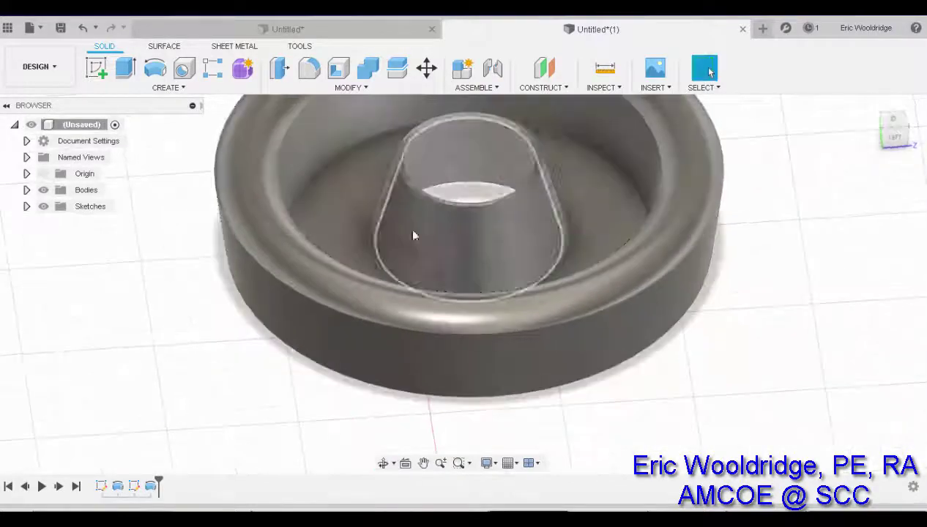
{"action": "scroll", "coordinate": [439, 286], "scroll_direction": "down", "scroll_amount": 2}
{"action": "scroll", "coordinate": [451, 239], "scroll_direction": "down", "scroll_amount": 4}
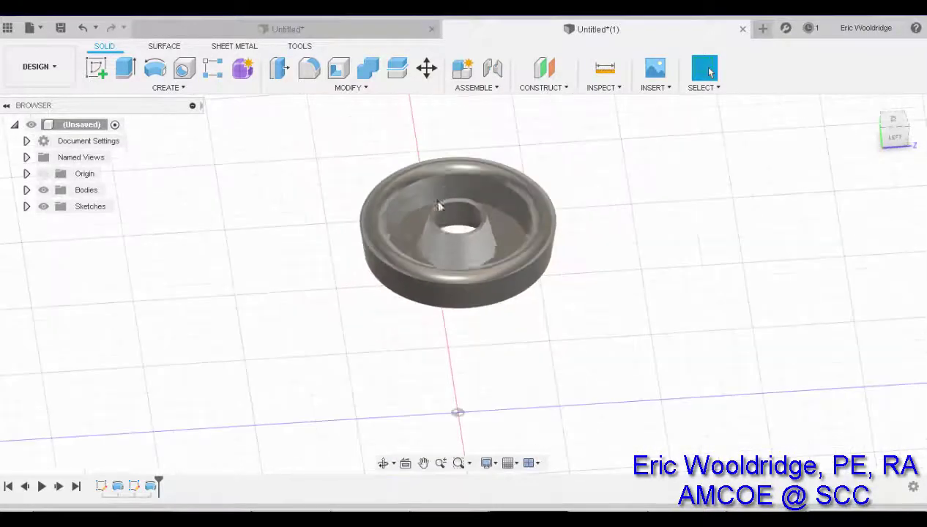
{"action": "scroll", "coordinate": [447, 208], "scroll_direction": "up", "scroll_amount": 2}
{"action": "scroll", "coordinate": [452, 216], "scroll_direction": "up", "scroll_amount": 3}
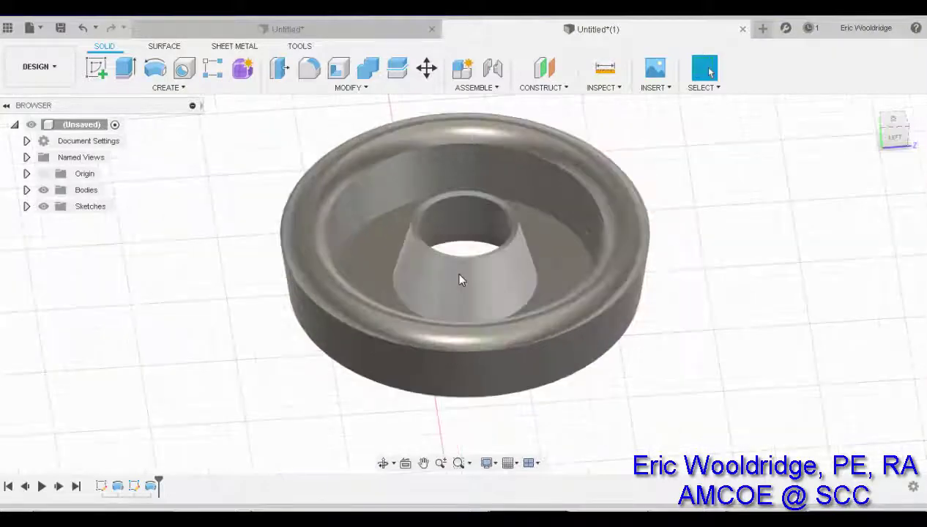
{"action": "middle_click_drag", "start_coordinate": [458, 279], "coordinate": [480, 253], "text": "shift"}
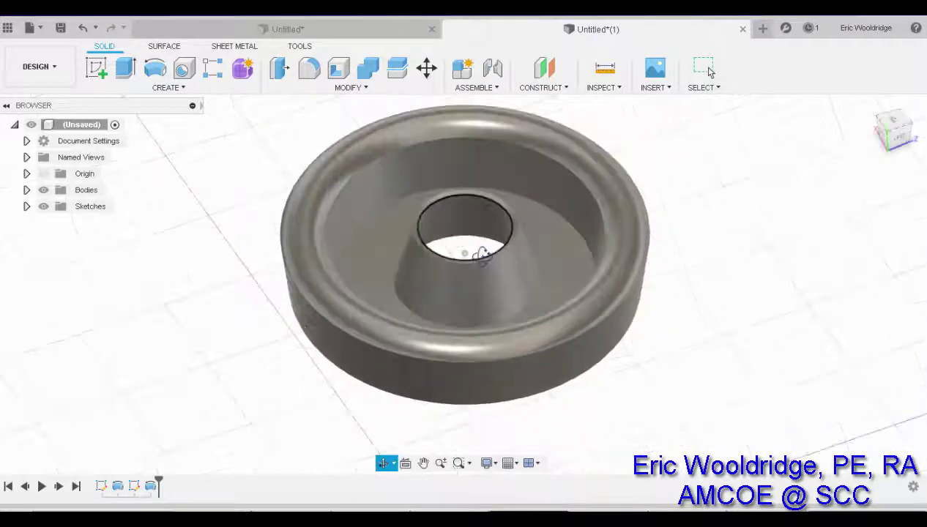
{"action": "key", "text": "Escape"}
Try a 6 mm fillet on the edge where the conical wall meets the floor
{"action": "left_click", "coordinate": [313, 70]}
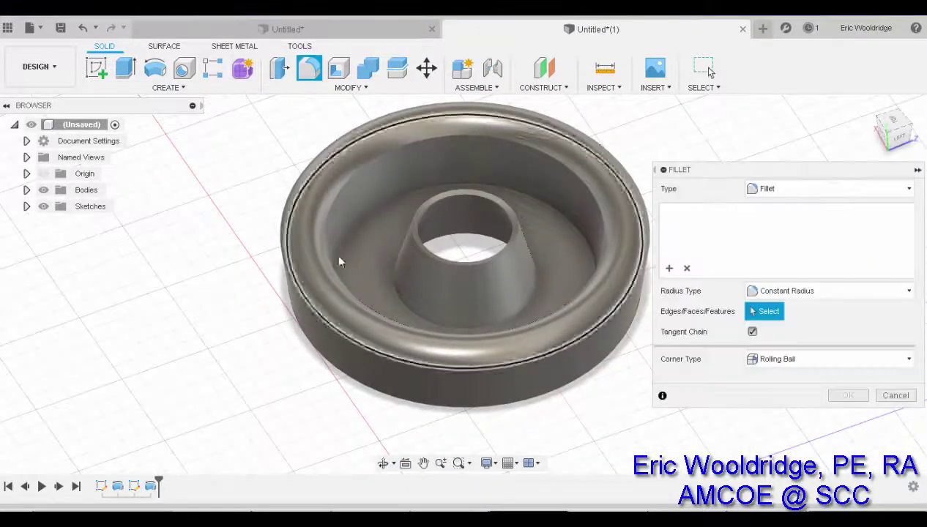
{"action": "left_click", "coordinate": [399, 301]}
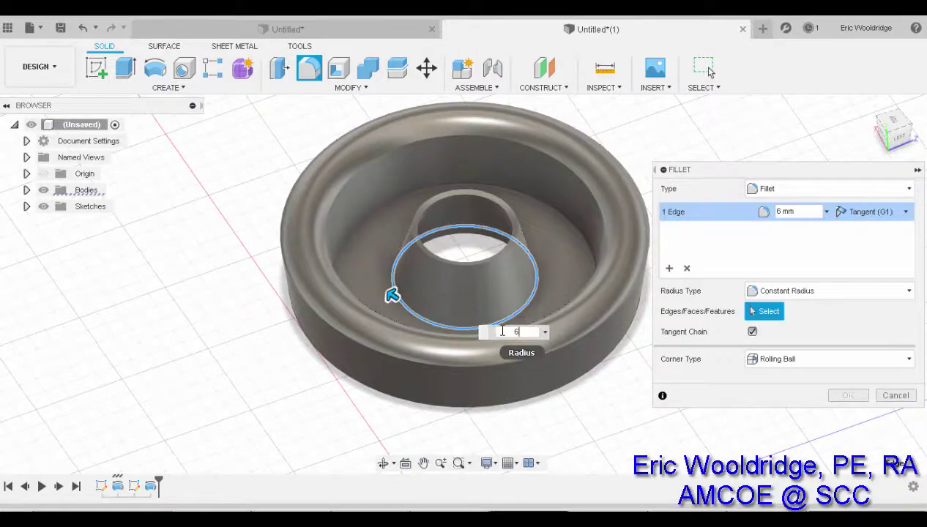
{"action": "key", "text": "Return"}
{"action": "middle_click_drag", "start_coordinate": [576, 273], "coordinate": [574, 311], "text": "shift"}
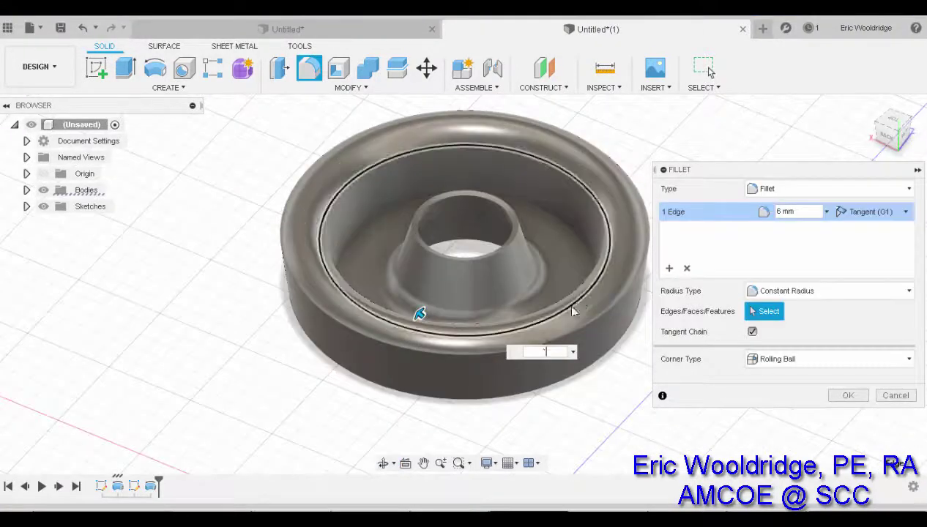
{"action": "key", "text": "Return"}
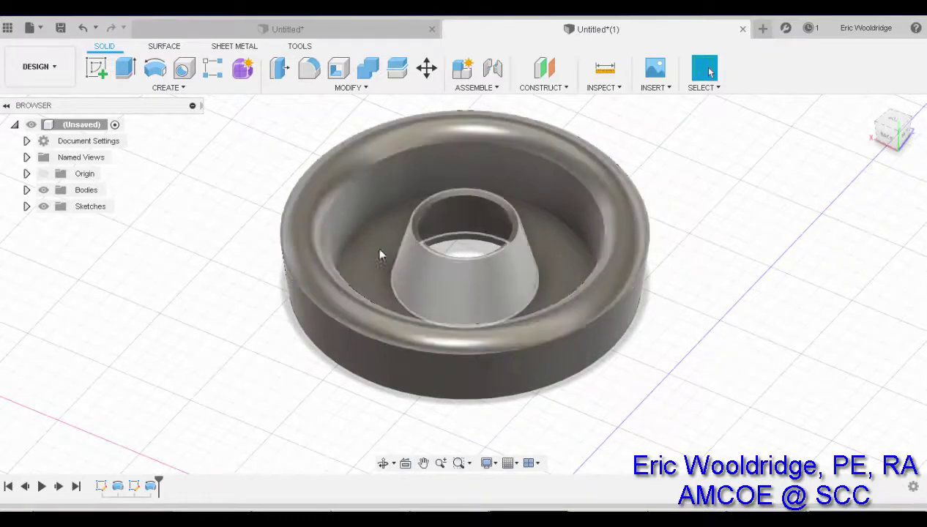
Start a new sketch on the flat floor face between the conical wall and the outer ring
{"action": "middle_click_drag", "start_coordinate": [381, 255], "coordinate": [389, 297], "text": "shift"}
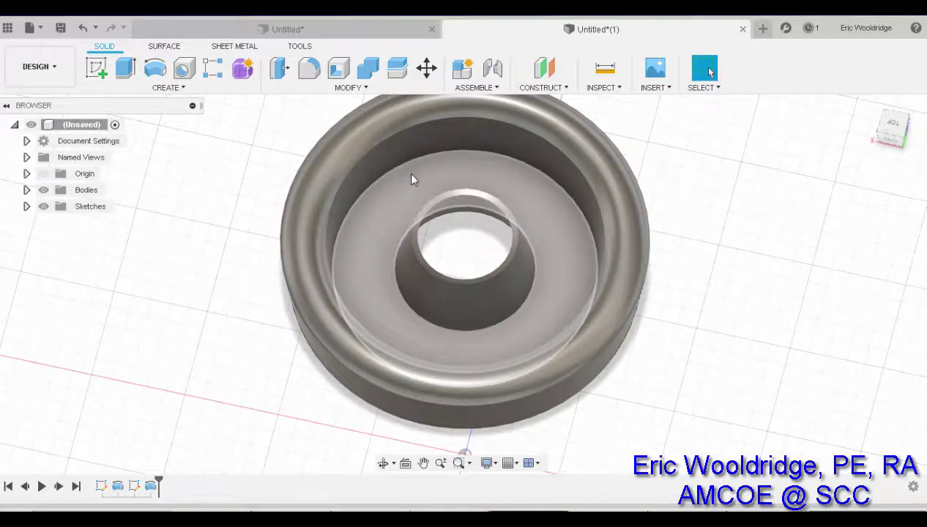
{"action": "left_click", "coordinate": [96, 69]}
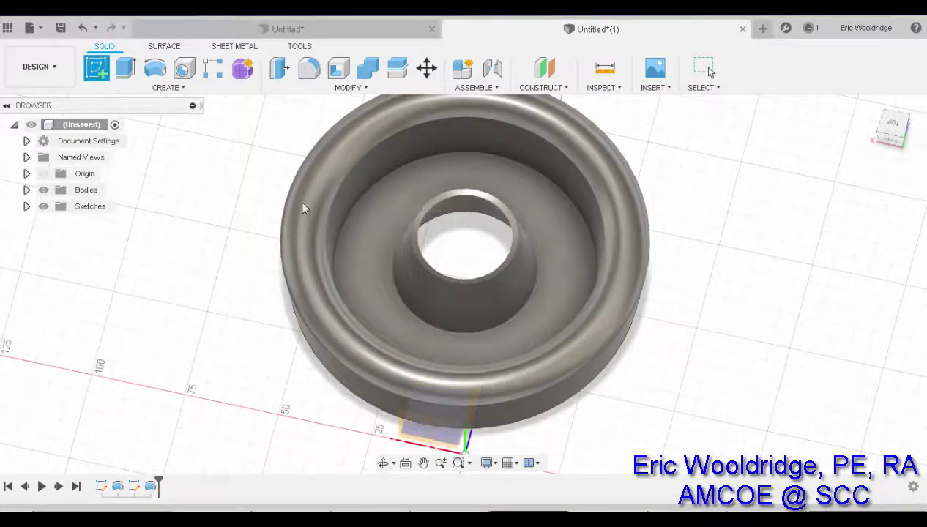
{"action": "left_click", "coordinate": [378, 214]}
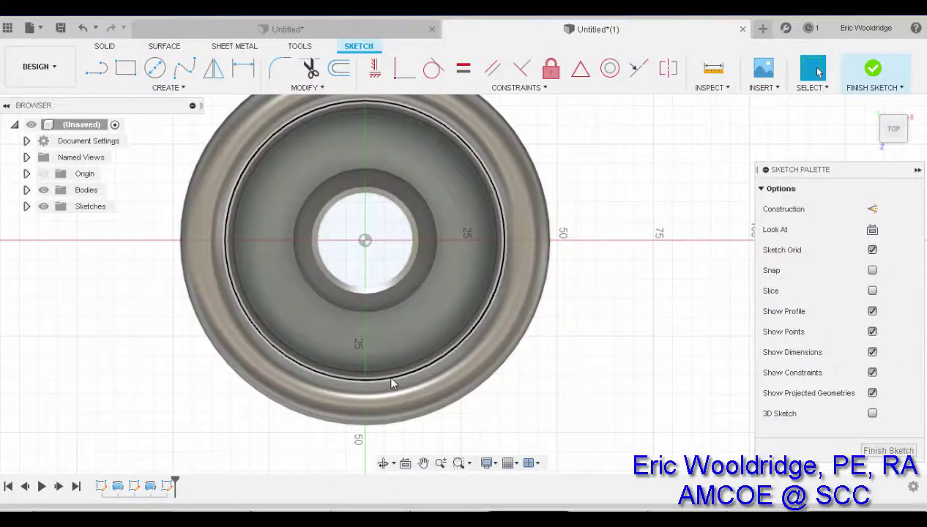
{"action": "scroll", "coordinate": [375, 348], "scroll_direction": "up", "scroll_amount": 5}
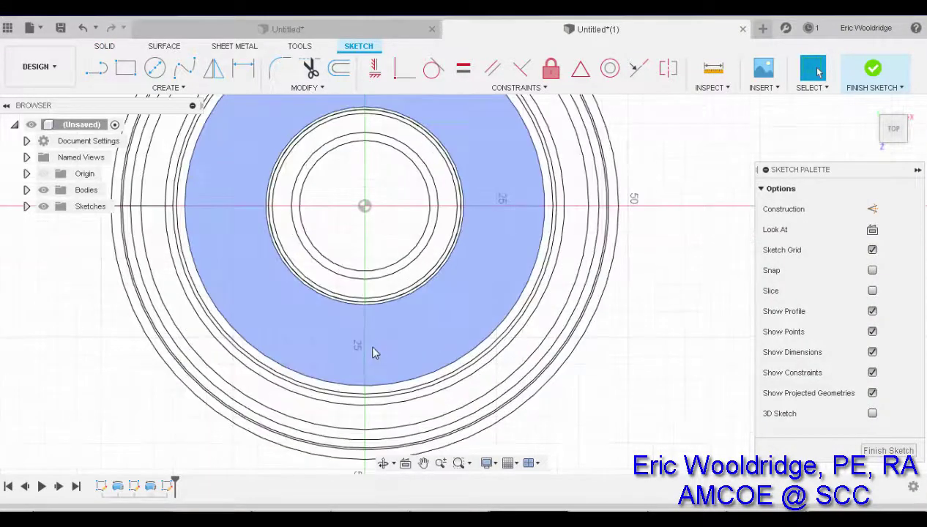
Add the sketch text "I LOVE U" in bold Arial, starting on the floor below the centre hole
{"action": "left_click", "coordinate": [160, 87]}
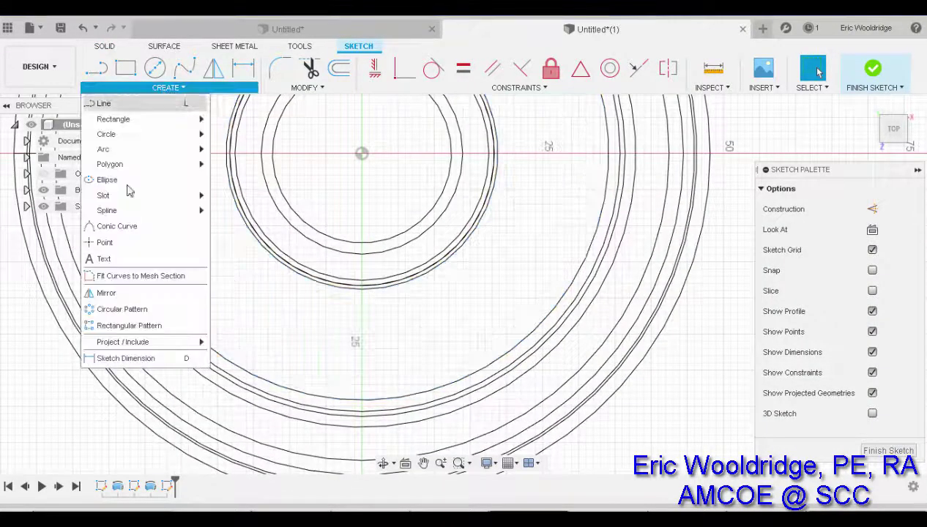
{"action": "left_click", "coordinate": [104, 259]}
{"action": "left_click", "coordinate": [291, 336]}
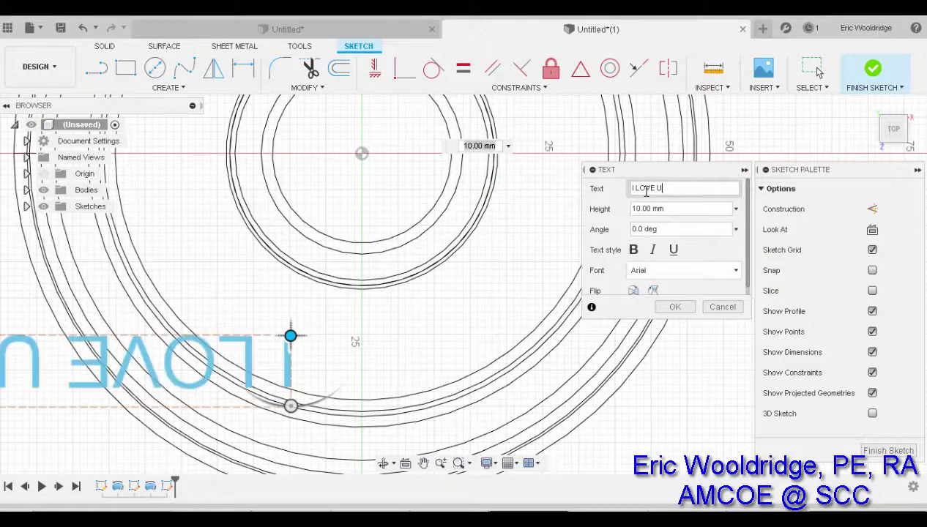
{"action": "left_click", "coordinate": [634, 249]}
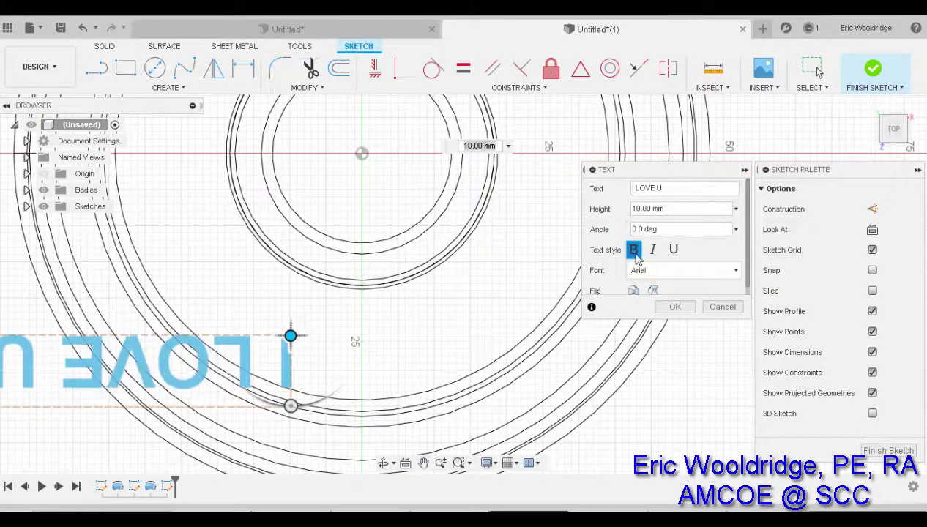
Flip the text horizontally and vertically so it reads correctly, and move it to sit centred below the conical wall
{"action": "left_click", "coordinate": [635, 290]}
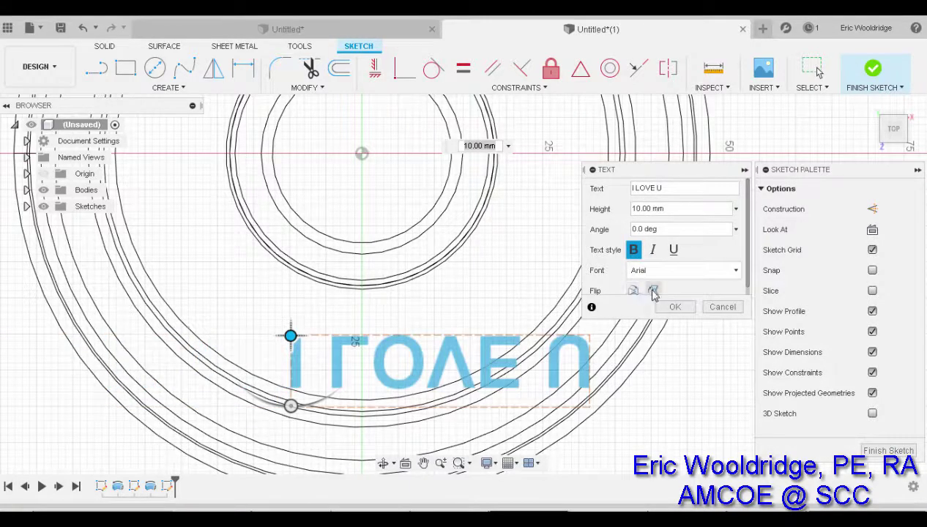
{"action": "left_click", "coordinate": [654, 291]}
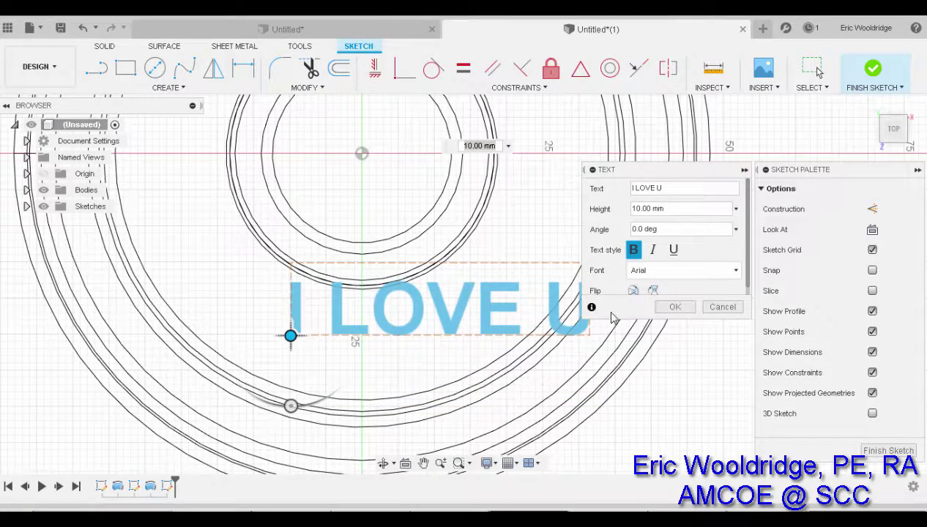
{"action": "left_click_drag", "start_coordinate": [290, 335], "coordinate": [223, 347]}
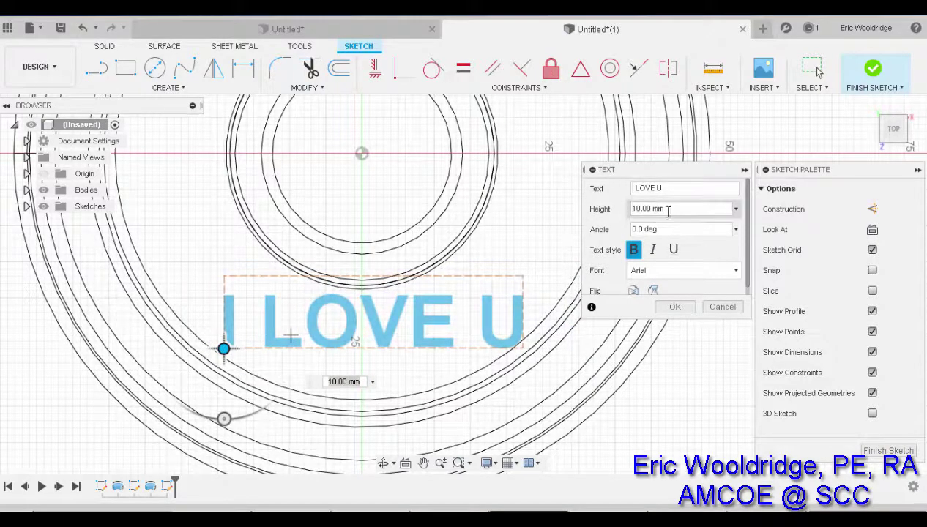
Try text heights of 11 mm and 10.5 mm, settle on 10 mm, and place the text centred below the conical wall
{"action": "left_click_drag", "start_coordinate": [661, 209], "coordinate": [595, 212]}
{"action": "type", "text": "11"}
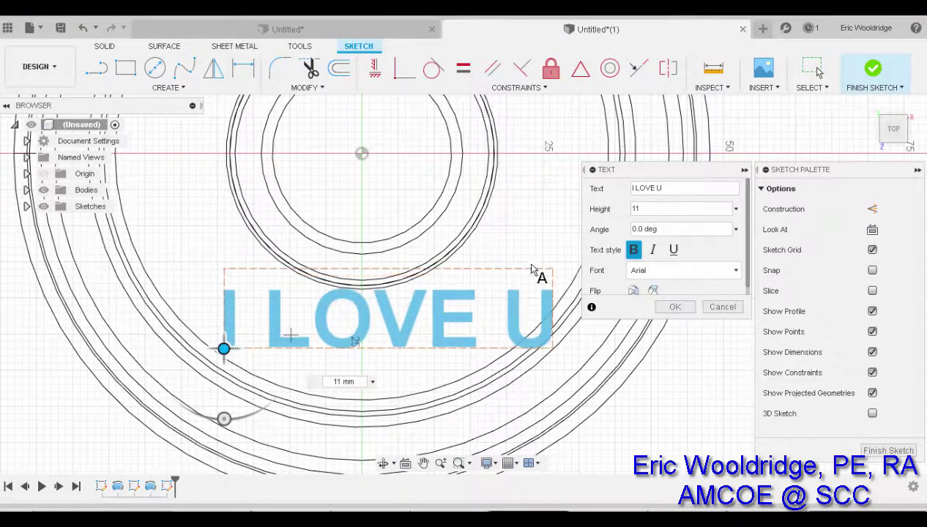
{"action": "left_click_drag", "start_coordinate": [223, 349], "coordinate": [207, 350]}
{"action": "left_click_drag", "start_coordinate": [653, 208], "coordinate": [610, 206]}
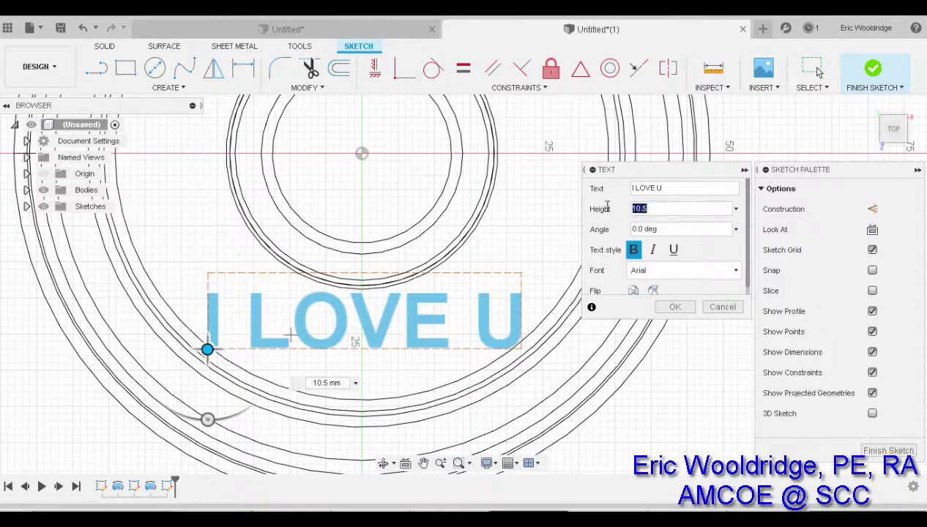
{"action": "left_click_drag", "start_coordinate": [207, 350], "coordinate": [224, 348]}
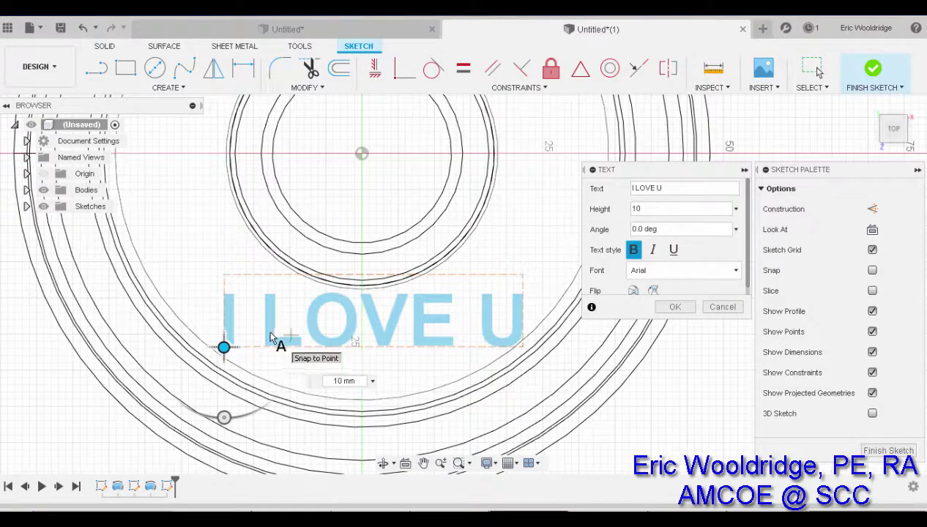
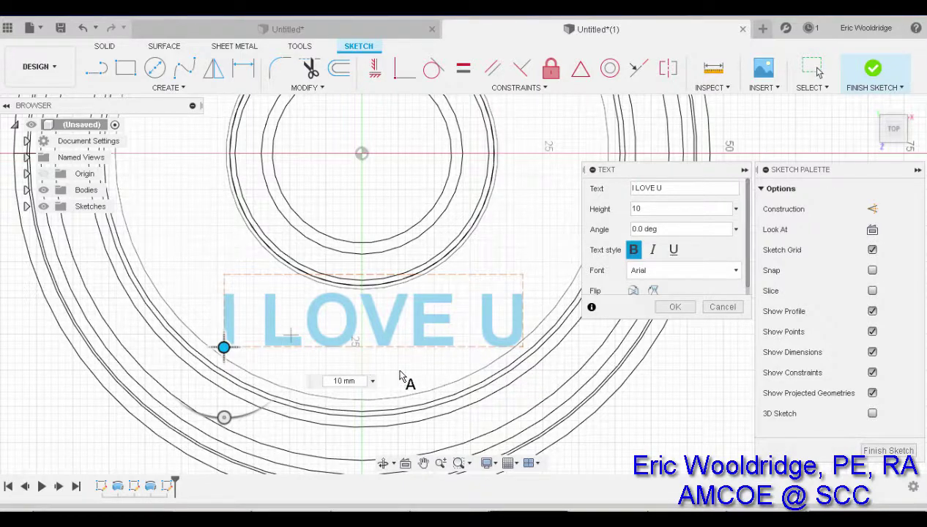
{"action": "scroll", "coordinate": [430, 359], "scroll_direction": "down", "scroll_amount": 3}
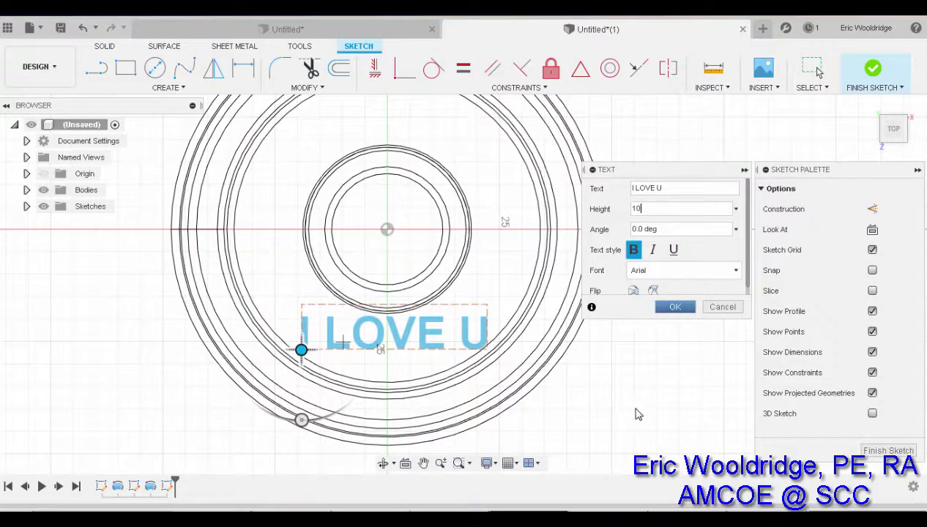
{"action": "key", "text": "Return"}
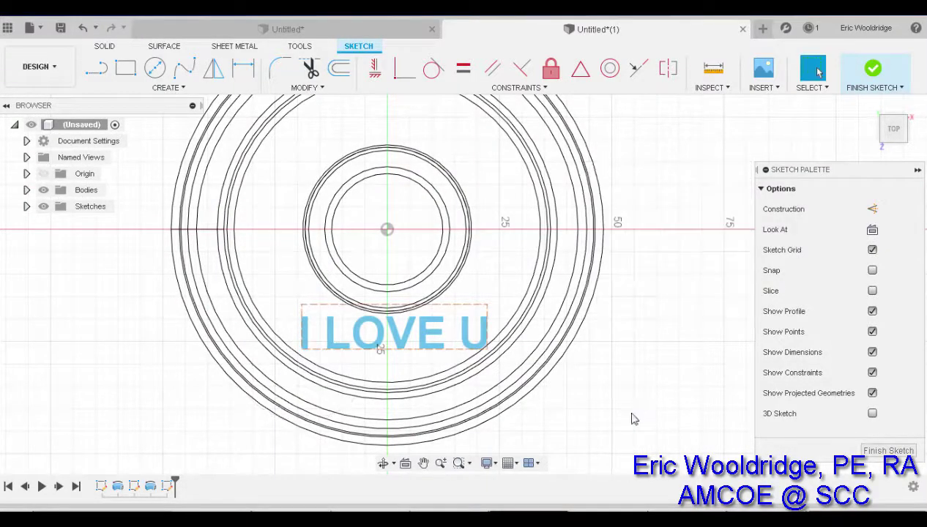
Finish the sketch and extrude the "I LOVE U" text 2 mm up from the floor
{"action": "middle_click_drag", "start_coordinate": [634, 419], "coordinate": [571, 389], "text": "shift"}
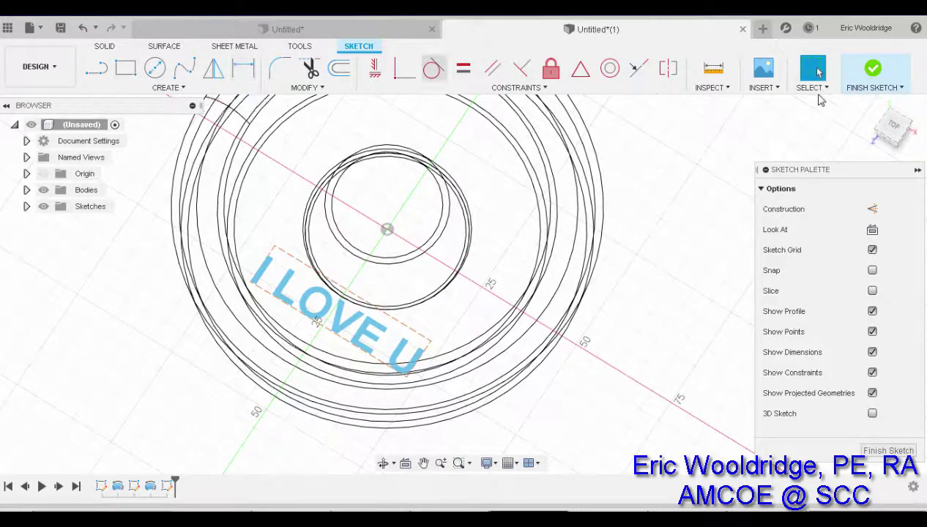
{"action": "left_click", "coordinate": [873, 72]}
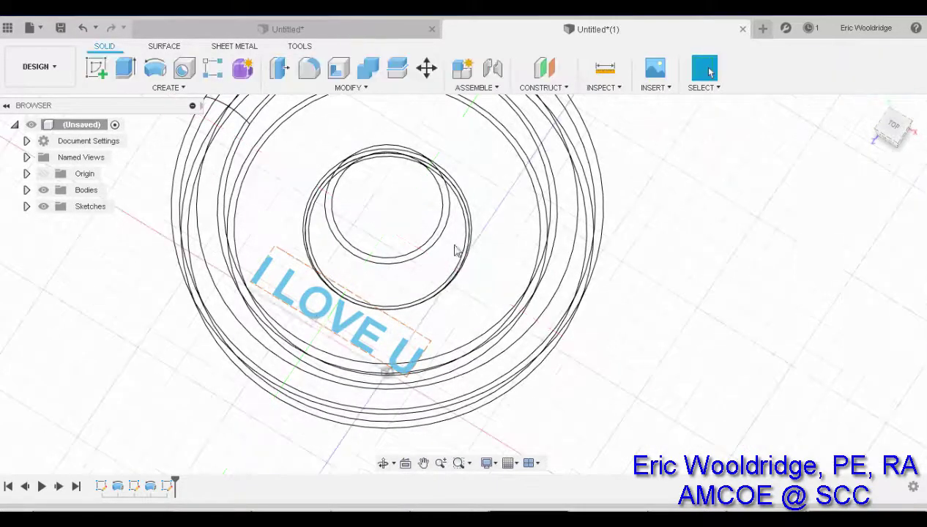
{"action": "key", "text": "e"}
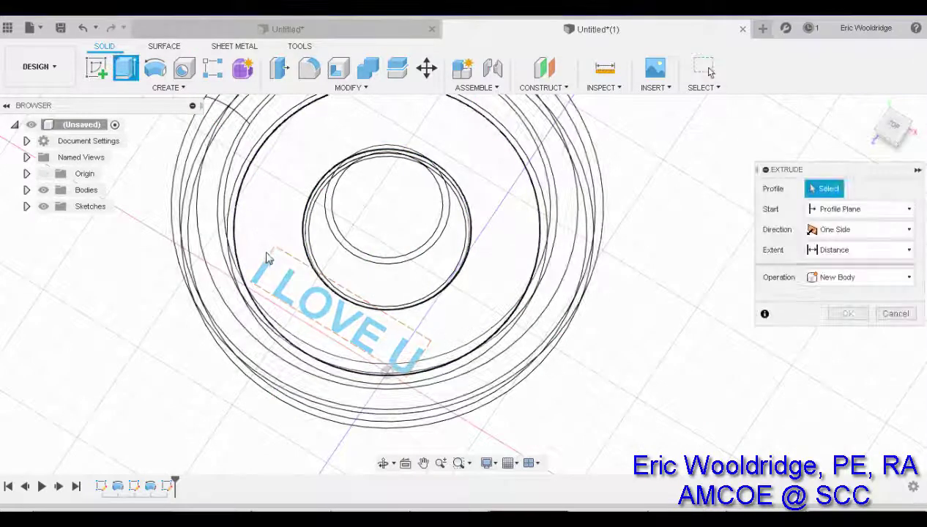
{"action": "left_click", "coordinate": [267, 269]}
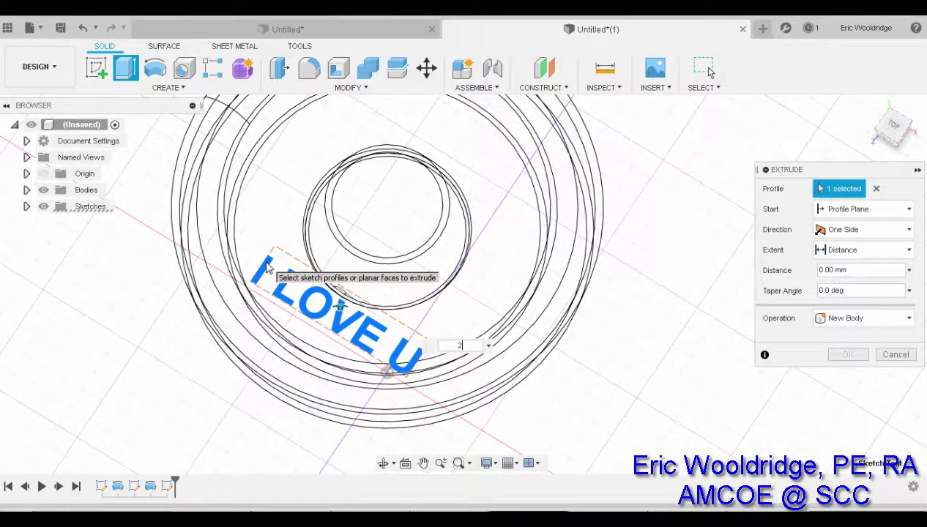
{"action": "type", "text": "2"}
{"action": "key", "text": "Return"}
{"action": "left_click", "coordinate": [850, 355]}
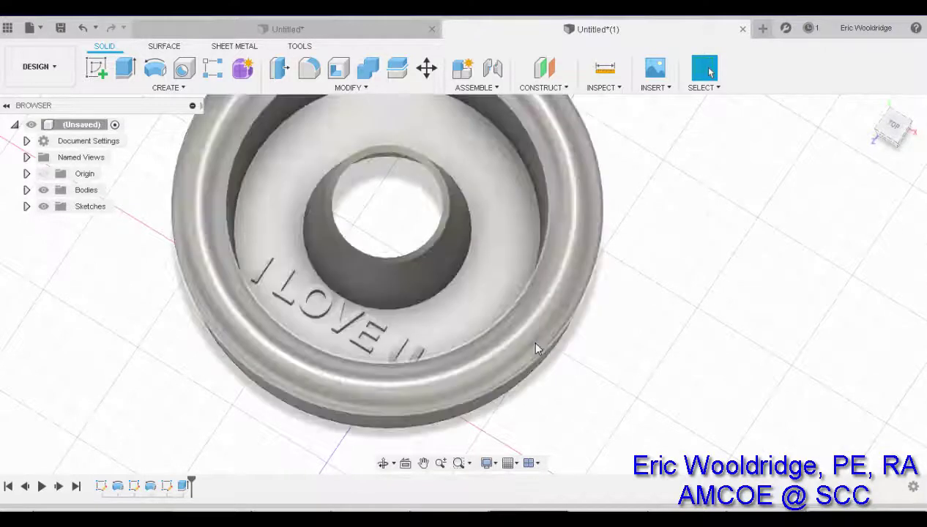
Start another sketch on the flat floor face between the conical wall and the outer ring
{"action": "mouse_move", "coordinate": [440, 341]}
{"action": "middle_mouse_down", "text": "shift"}
{"action": "mouse_move", "coordinate": [424, 348]}
{"action": "mouse_move", "coordinate": [430, 358]}
{"action": "mouse_move", "coordinate": [422, 352]}
{"action": "mouse_move", "coordinate": [433, 310]}
{"action": "mouse_move", "coordinate": [420, 321]}
{"action": "mouse_move", "coordinate": [420, 348]}
{"action": "mouse_move", "coordinate": [430, 335]}
{"action": "mouse_move", "coordinate": [435, 345]}
{"action": "mouse_move", "coordinate": [420, 355]}
{"action": "middle_mouse_up", "text": "shift"}
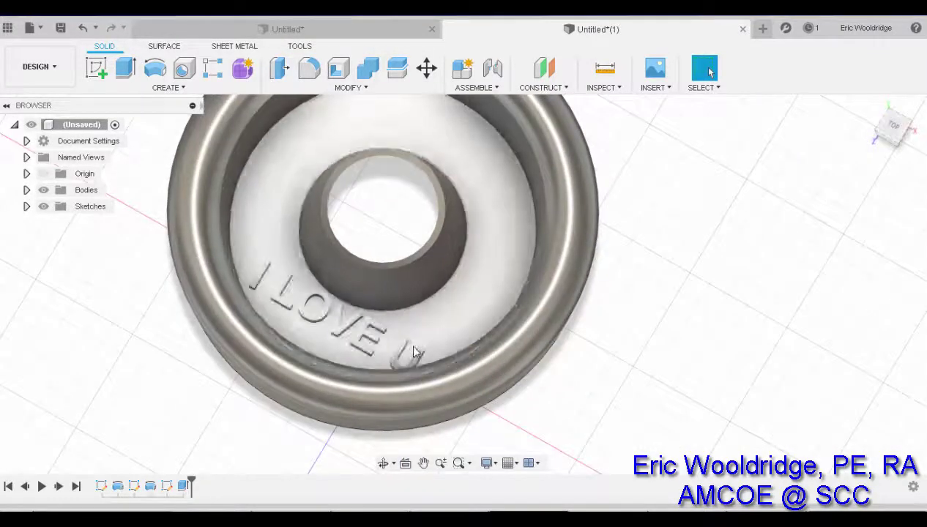
{"action": "mouse_move", "coordinate": [604, 387]}
{"action": "middle_mouse_down", "text": "shift"}
{"action": "mouse_move", "coordinate": [614, 387]}
{"action": "mouse_move", "coordinate": [611, 373]}
{"action": "middle_mouse_up", "text": "shift"}
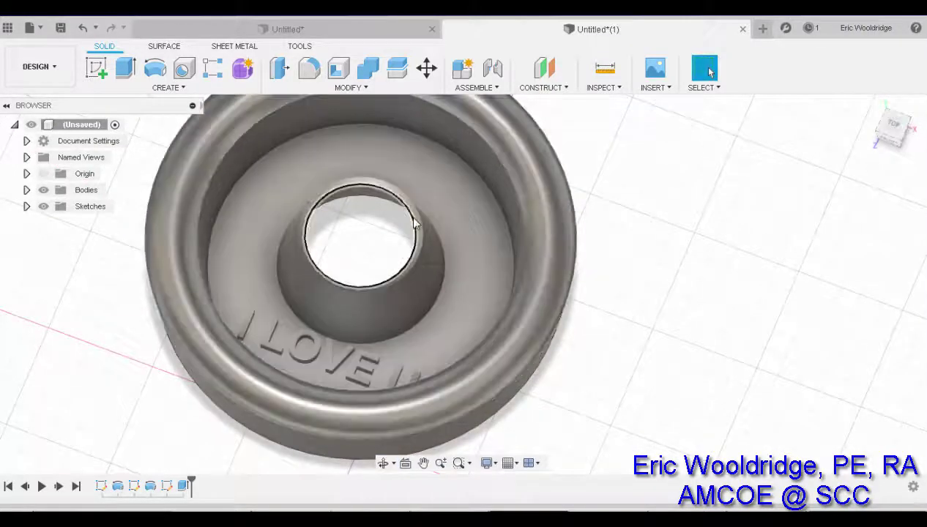
{"action": "left_click", "coordinate": [90, 79]}
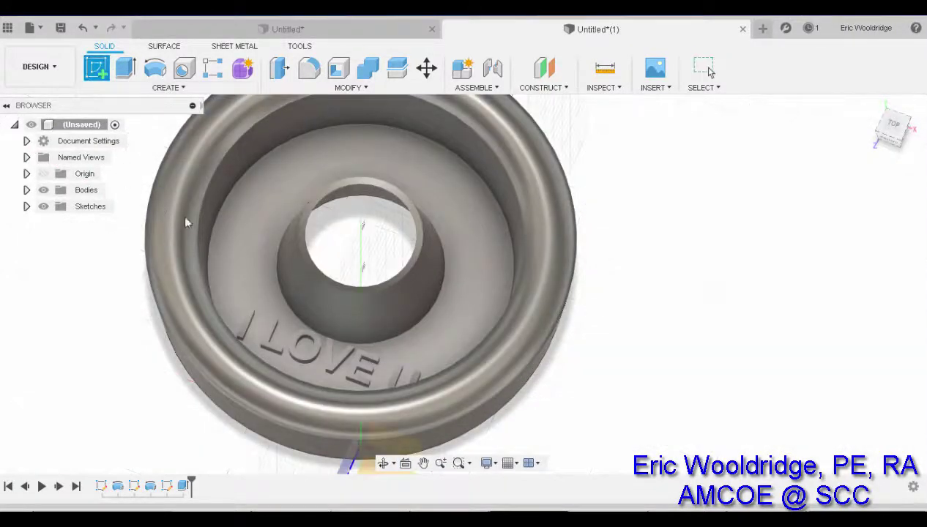
{"action": "left_click", "coordinate": [245, 232]}
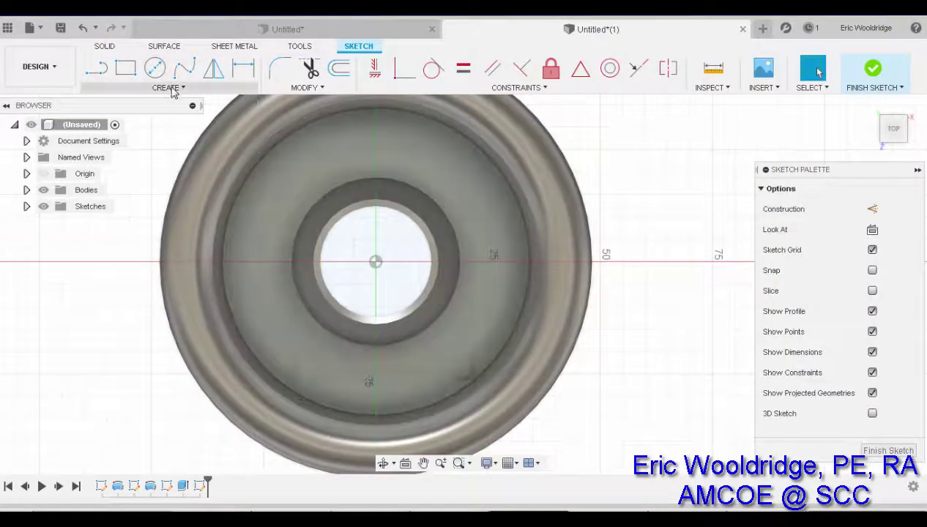
{"action": "left_click", "coordinate": [168, 87]}
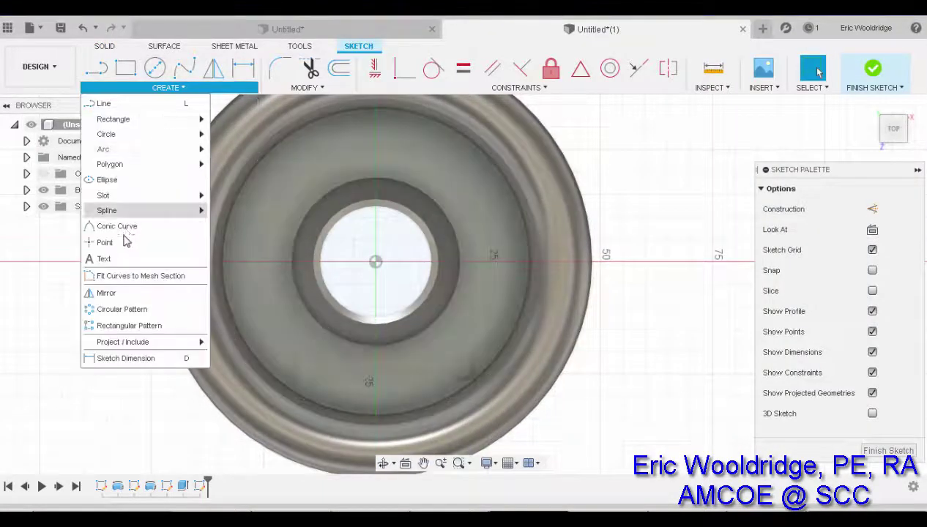
{"action": "left_click", "coordinate": [110, 258]}
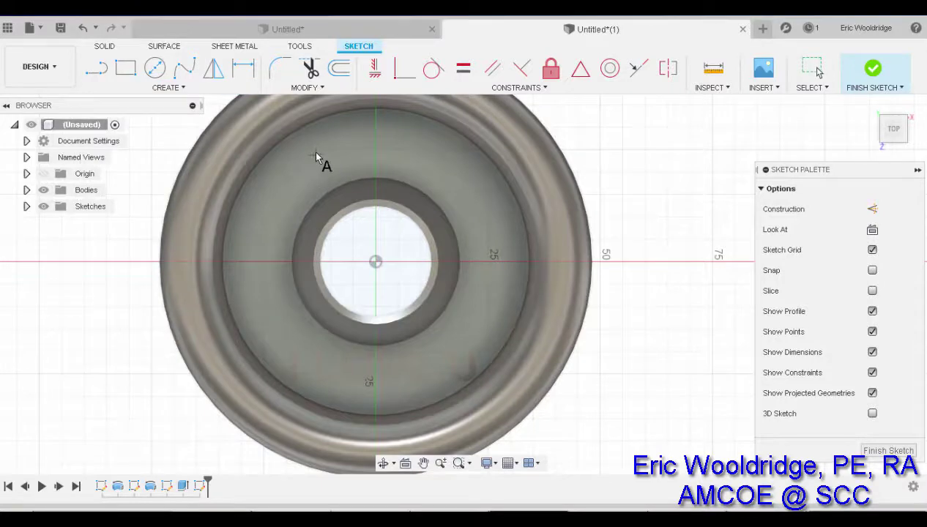
{"action": "left_click", "coordinate": [314, 151]}
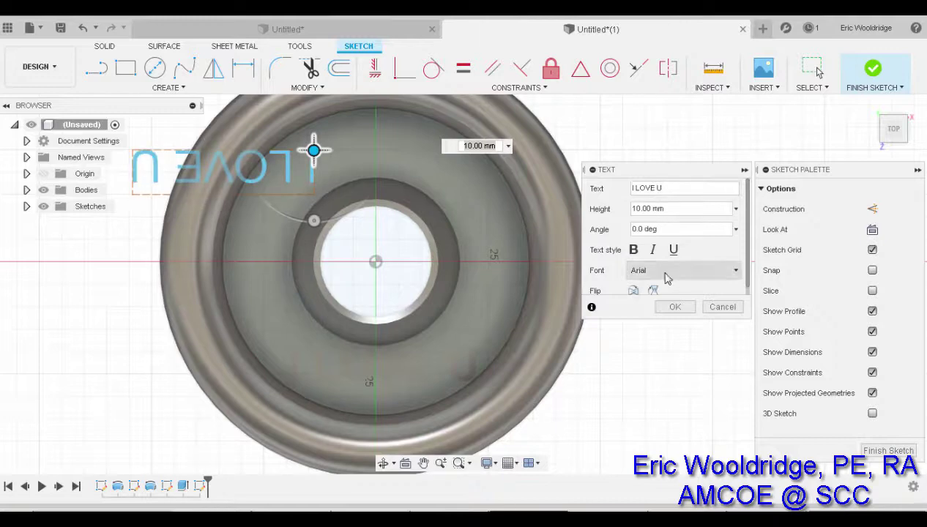
{"action": "left_click", "coordinate": [634, 249]}
{"action": "left_click_drag", "start_coordinate": [314, 220], "coordinate": [253, 114]}
{"action": "left_click_drag", "start_coordinate": [253, 209], "coordinate": [317, 188]}
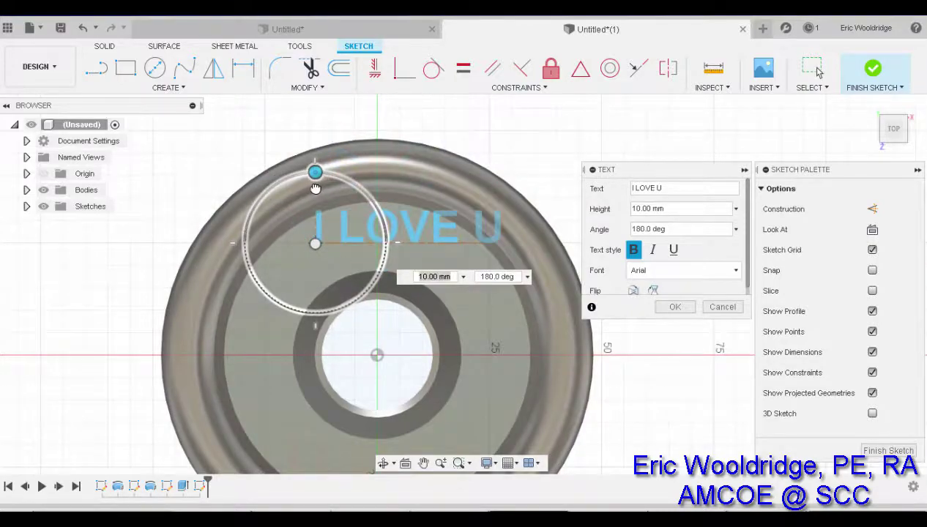
{"action": "key", "text": "Return"}
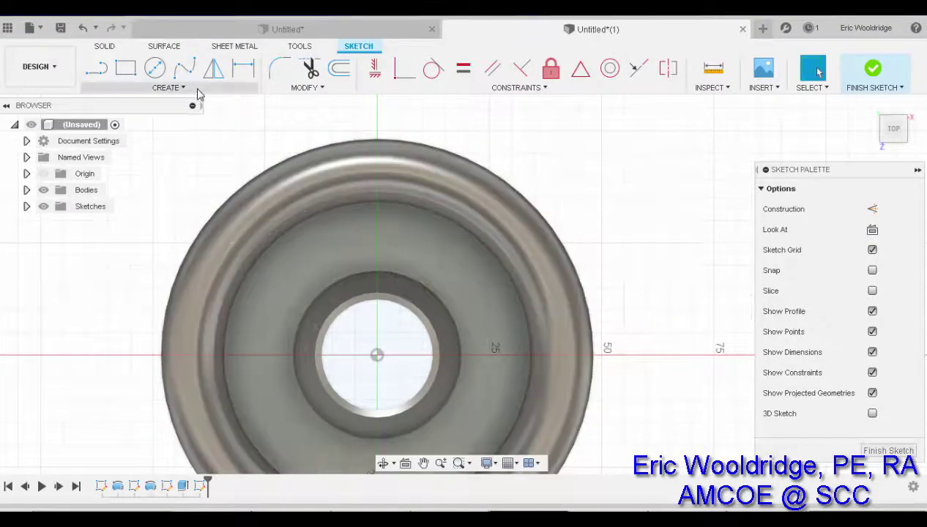
Add bold Arial sketch text "I LOVE YOU", 10 mm high, on the floor opposite the first text, inverted to read from that side
{"action": "left_click", "coordinate": [176, 87]}
{"action": "left_click", "coordinate": [107, 258]}
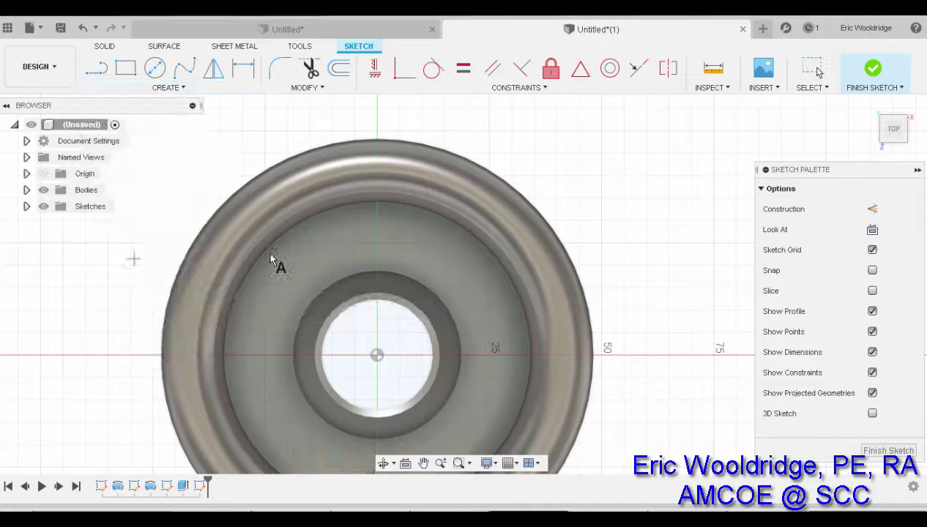
{"action": "left_click", "coordinate": [314, 243]}
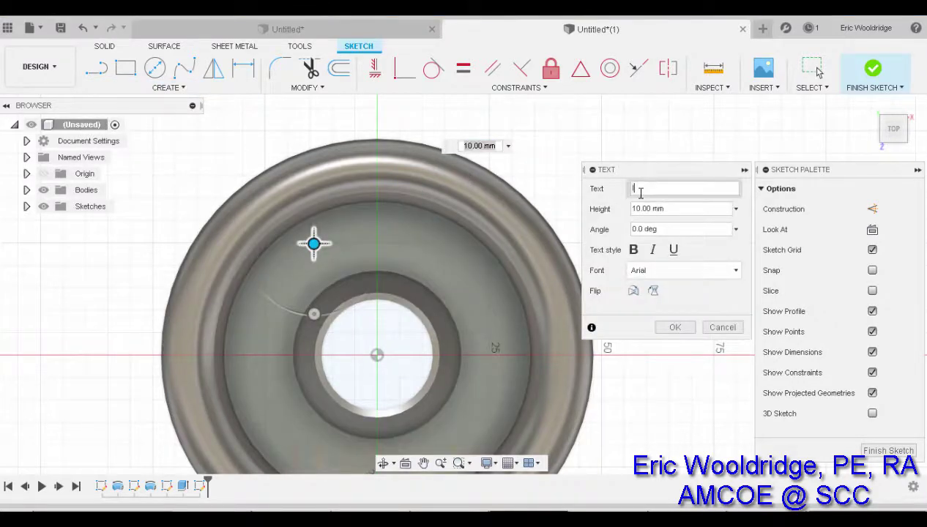
{"action": "type", "text": "I LOVE YOU"}
{"action": "key", "text": "Tab"}
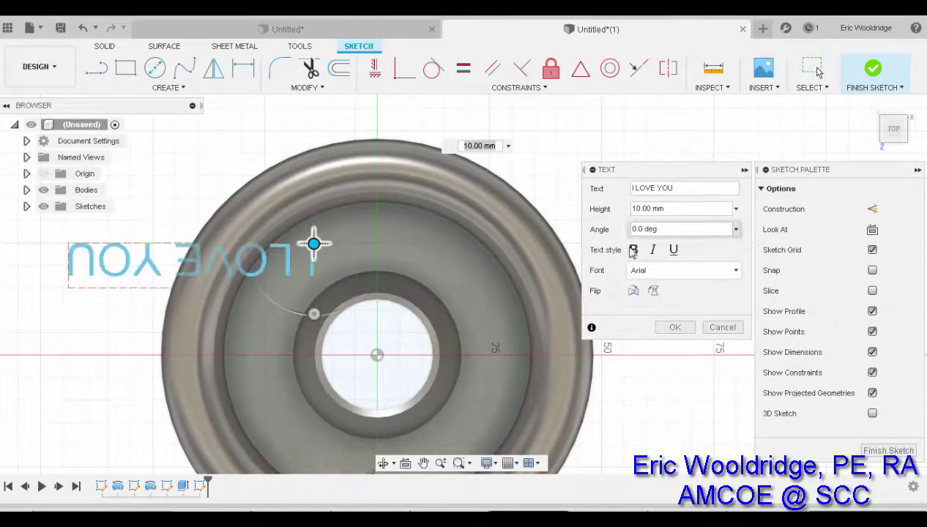
{"action": "key", "text": "Tab"}
{"action": "key", "text": "space"}
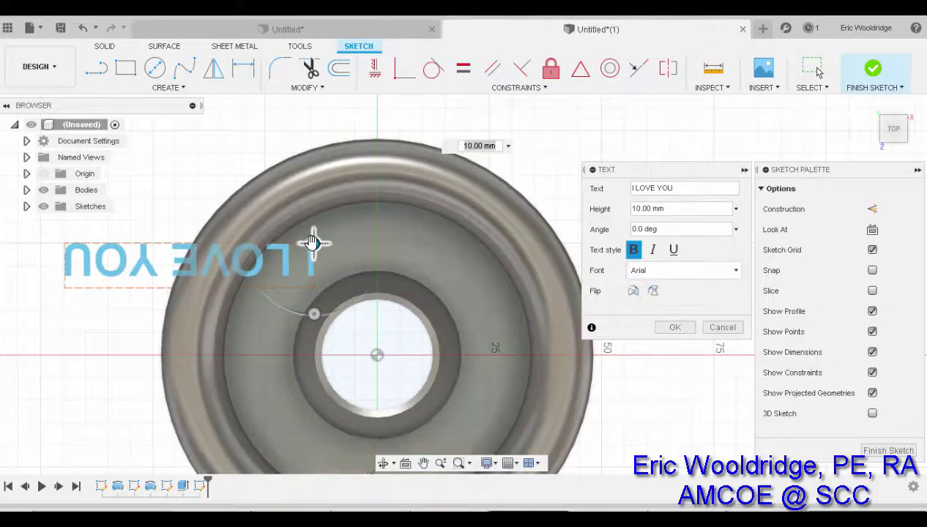
{"action": "left_click_drag", "start_coordinate": [313, 243], "coordinate": [489, 235]}
{"action": "left_click", "coordinate": [501, 237]}
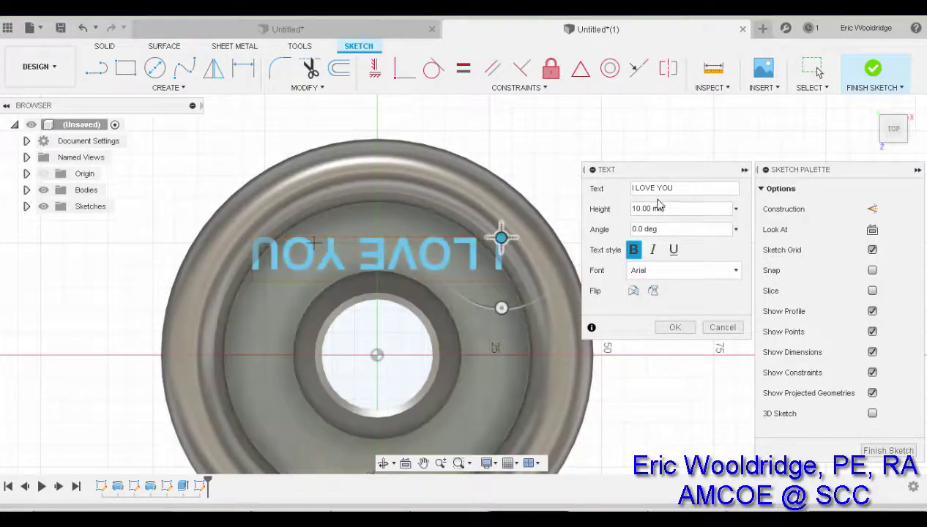
Shorten the new text to "I LOVE U" and move it to sit centred between the conical wall and the outer ring
{"action": "triple_click", "coordinate": [677, 188]}
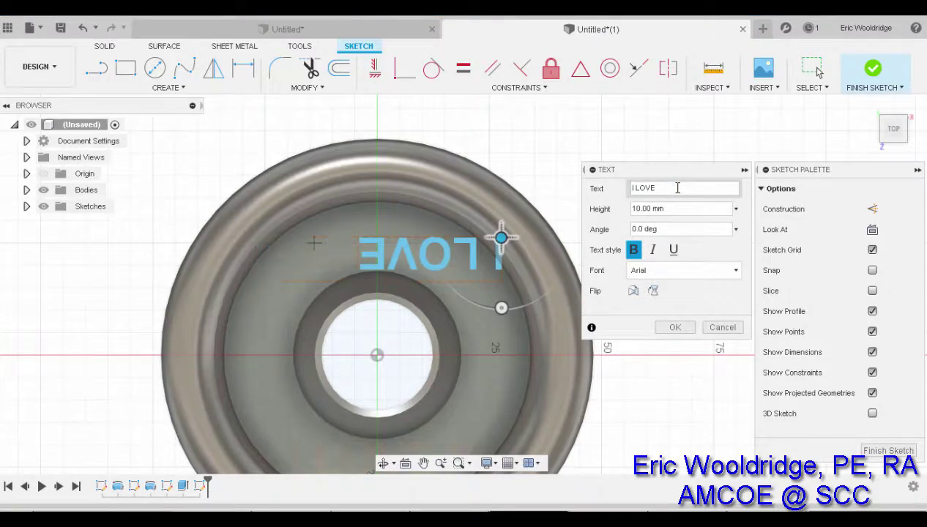
{"action": "scroll", "coordinate": [470, 249], "scroll_direction": "up", "scroll_amount": 2}
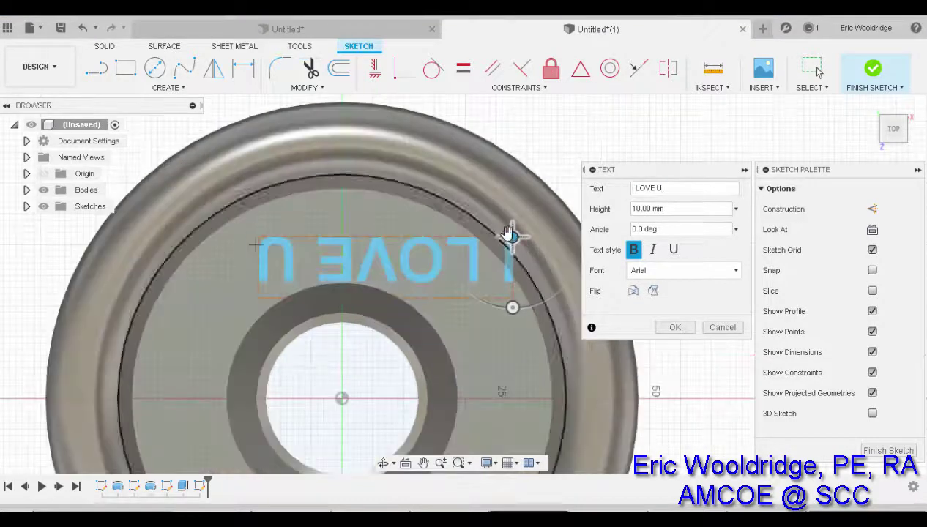
{"action": "left_click_drag", "start_coordinate": [511, 234], "coordinate": [468, 233]}
{"action": "scroll", "coordinate": [520, 190], "scroll_direction": "down", "scroll_amount": 4}
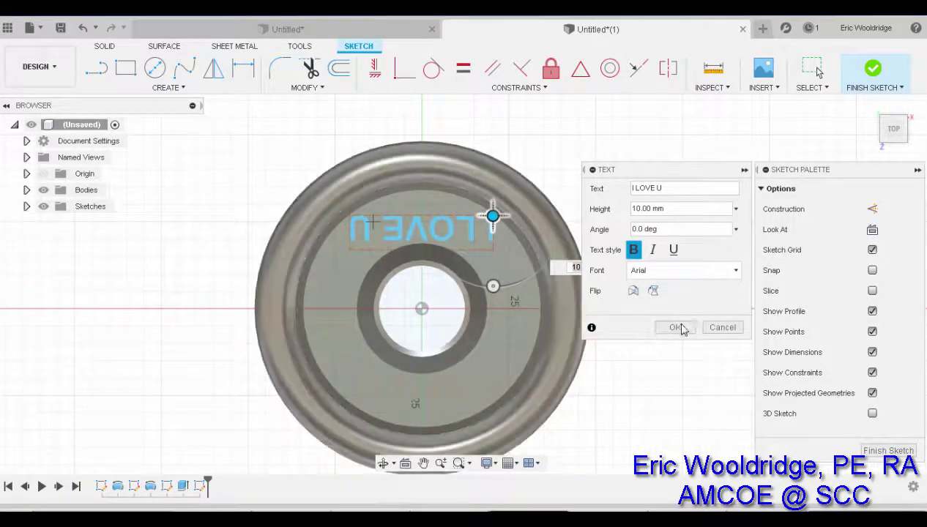
{"action": "left_click", "coordinate": [675, 327]}
Finish the sketch and extrude the second "I LOVE U" text 2 mm, joined to the body
{"action": "key", "text": "F6"}
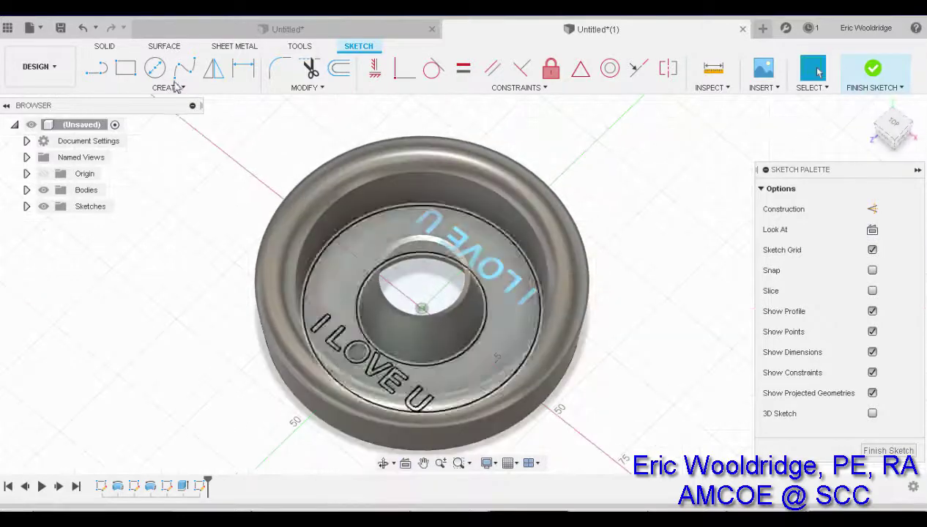
{"action": "left_click", "coordinate": [872, 69]}
{"action": "key", "text": "e"}
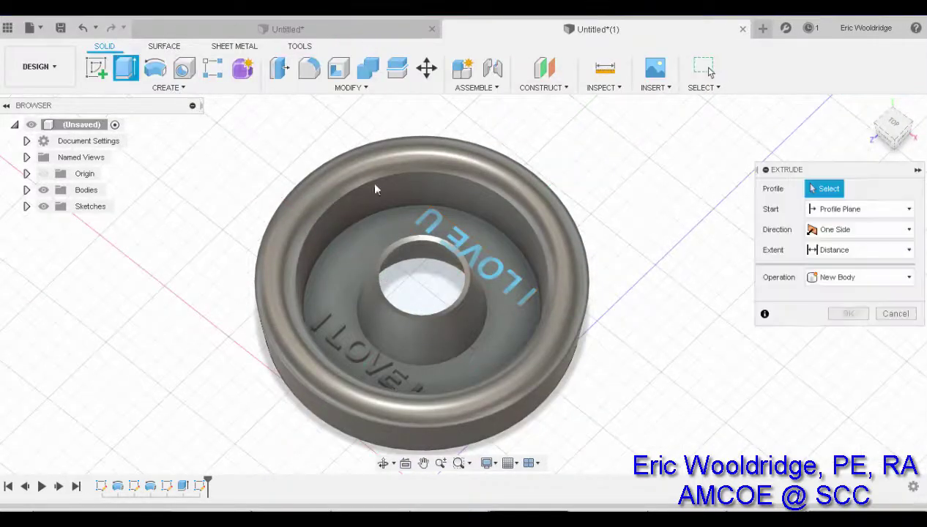
{"action": "left_click", "coordinate": [522, 270]}
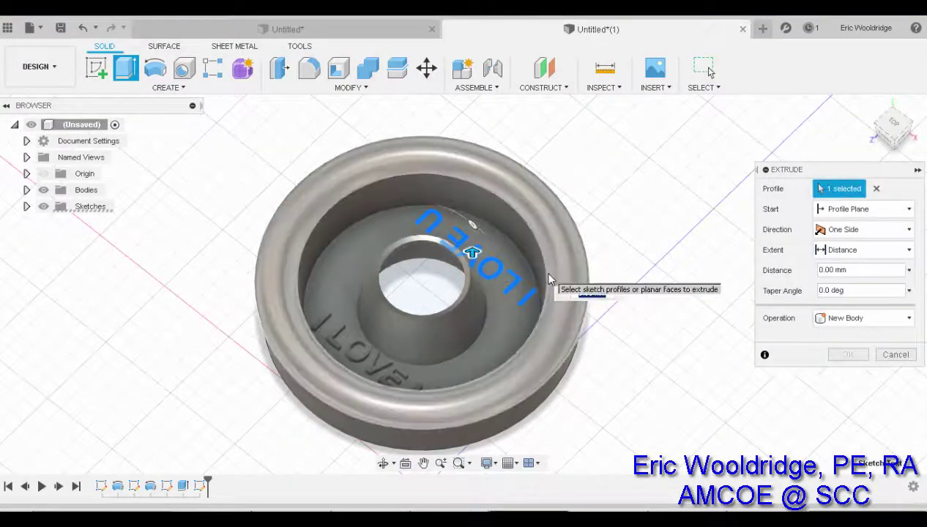
{"action": "type", "text": "2"}
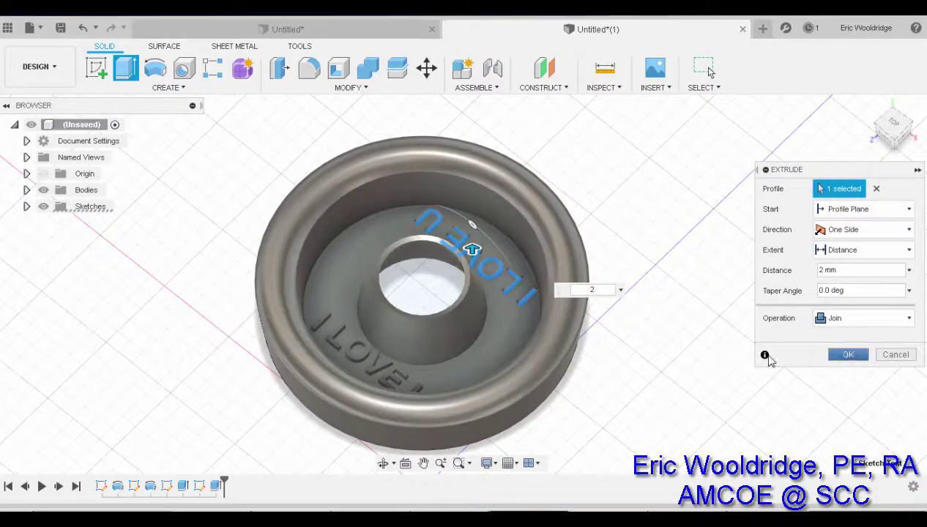
{"action": "left_click", "coordinate": [848, 356]}
Start a new sketch on the flat floor face between the conical wall and the outer ring
{"action": "middle_click_drag", "start_coordinate": [677, 356], "coordinate": [706, 343], "text": "shift"}
{"action": "middle_click_drag", "start_coordinate": [576, 336], "coordinate": [511, 323], "text": "shift"}
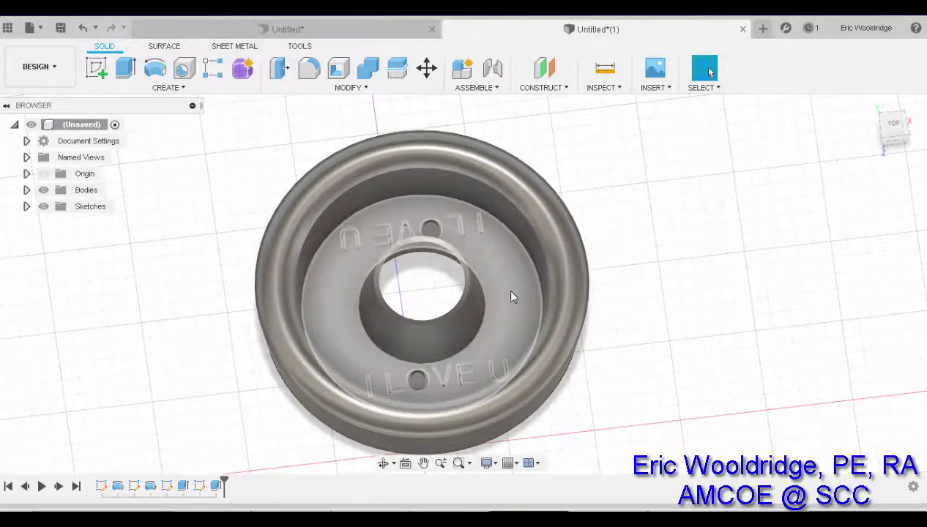
{"action": "middle_click_drag", "start_coordinate": [511, 296], "coordinate": [658, 343], "text": "shift"}
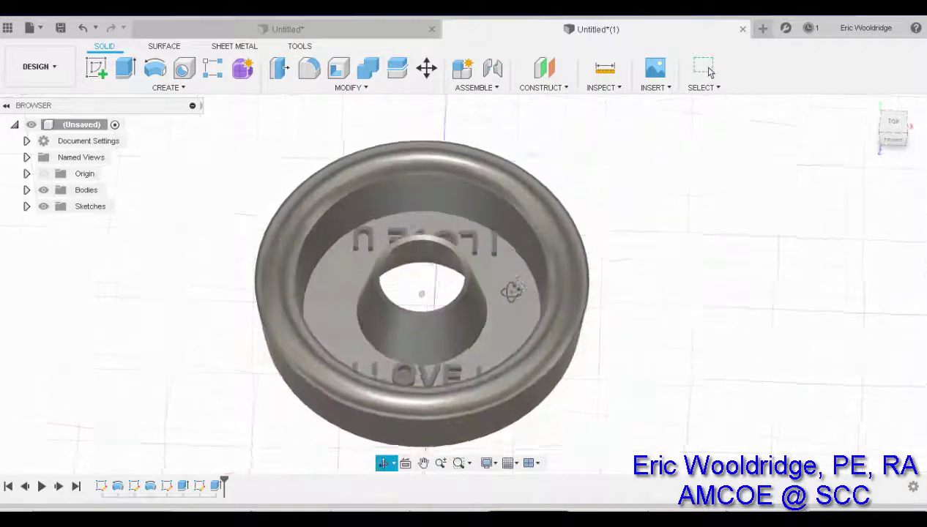
{"action": "left_click", "coordinate": [96, 73]}
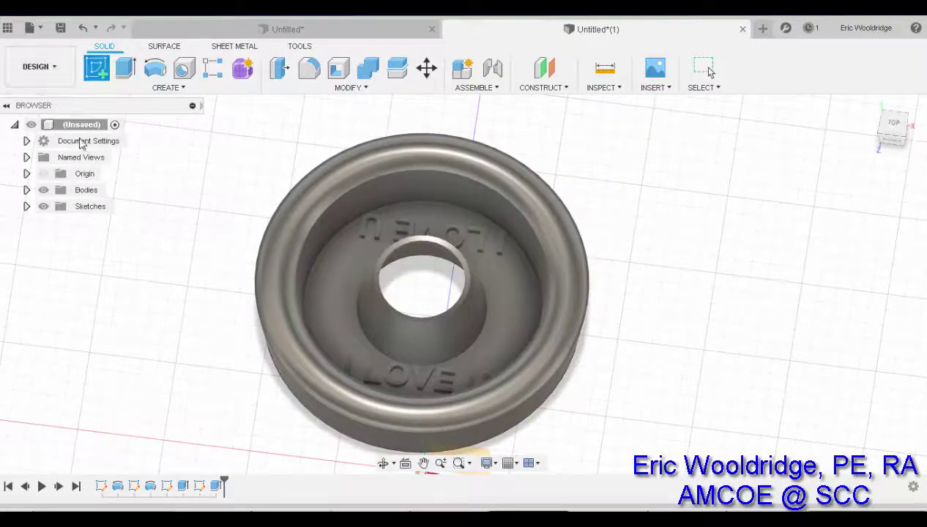
{"action": "left_click", "coordinate": [510, 316]}
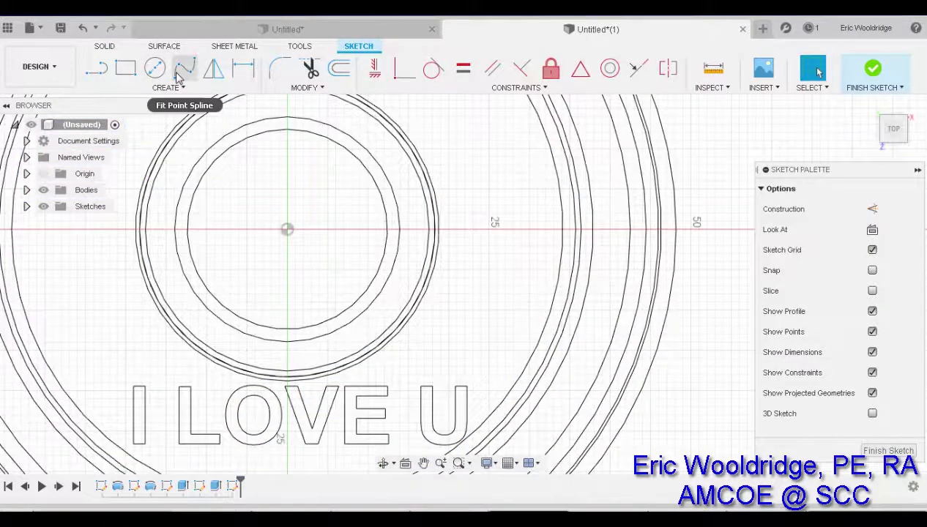
Try to sketch a closed heart-shaped fit point spline on the floor near the U of the upright "I LOVE U" text
{"action": "left_click", "coordinate": [184, 70]}
{"action": "scroll", "coordinate": [505, 308], "scroll_direction": "up", "scroll_amount": 2}
{"action": "scroll", "coordinate": [491, 300], "scroll_direction": "down", "scroll_amount": 1}
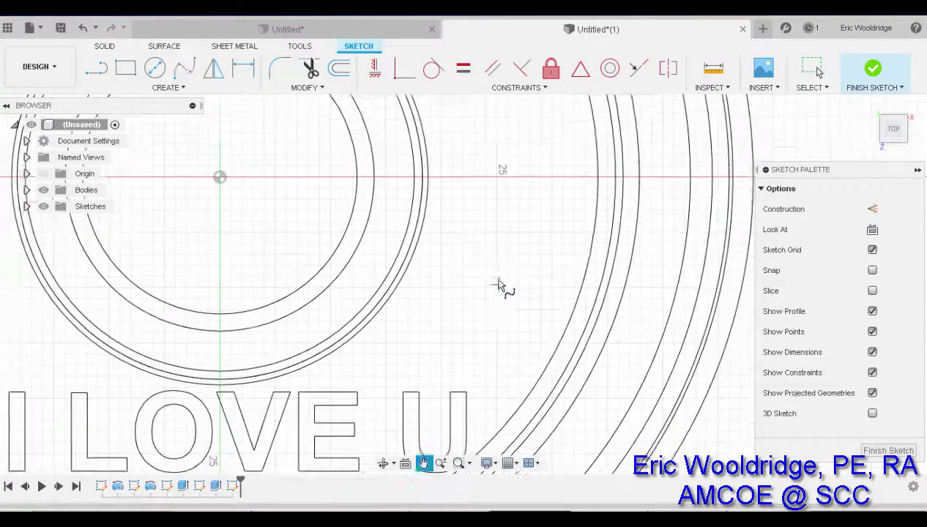
{"action": "scroll", "coordinate": [505, 290], "scroll_direction": "up", "scroll_amount": 3}
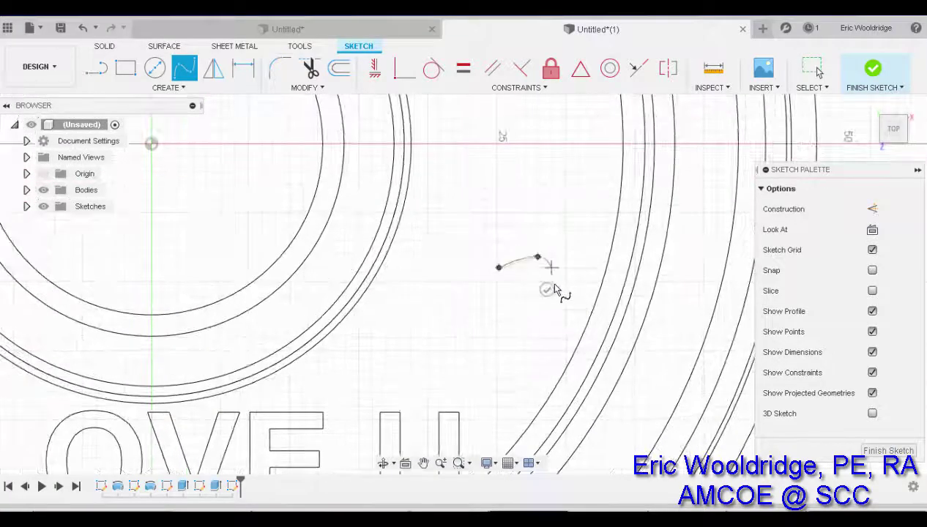
{"action": "left_click", "coordinate": [562, 298]}
{"action": "left_click", "coordinate": [526, 348]}
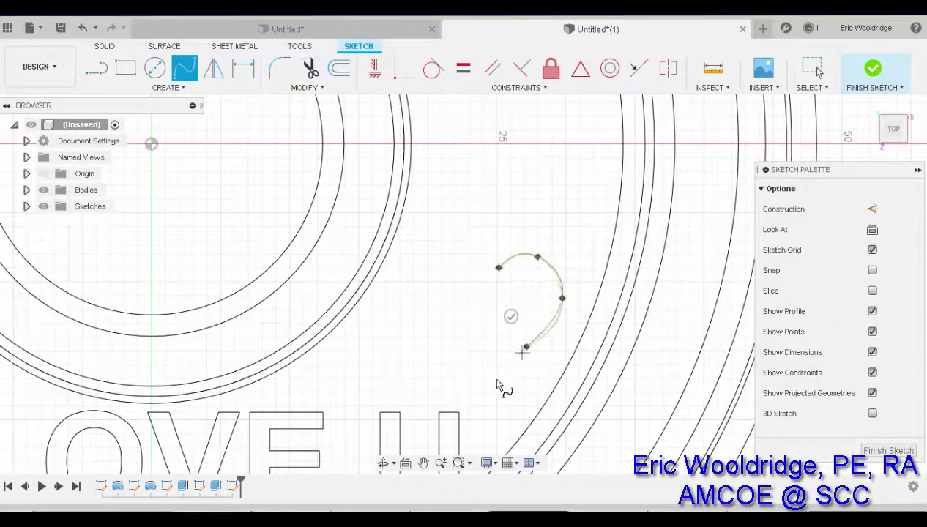
{"action": "left_click", "coordinate": [444, 345]}
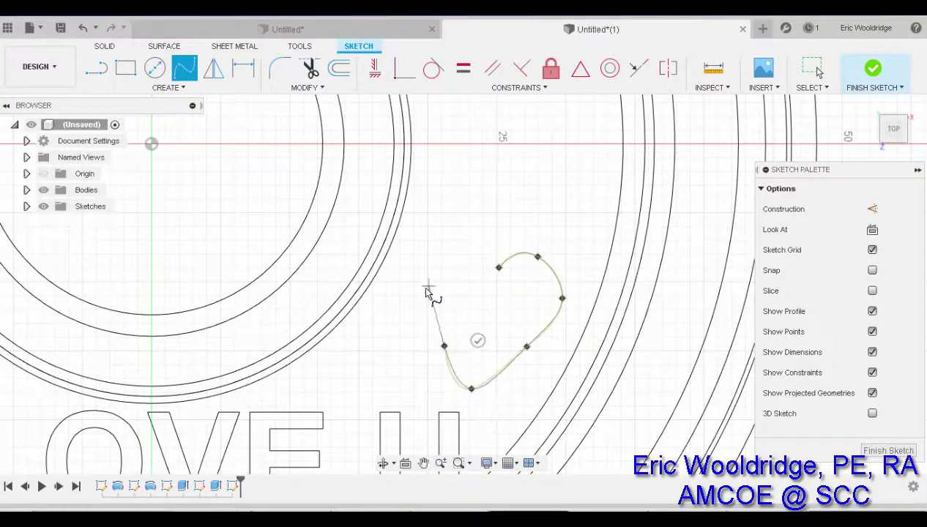
{"action": "left_click", "coordinate": [449, 247]}
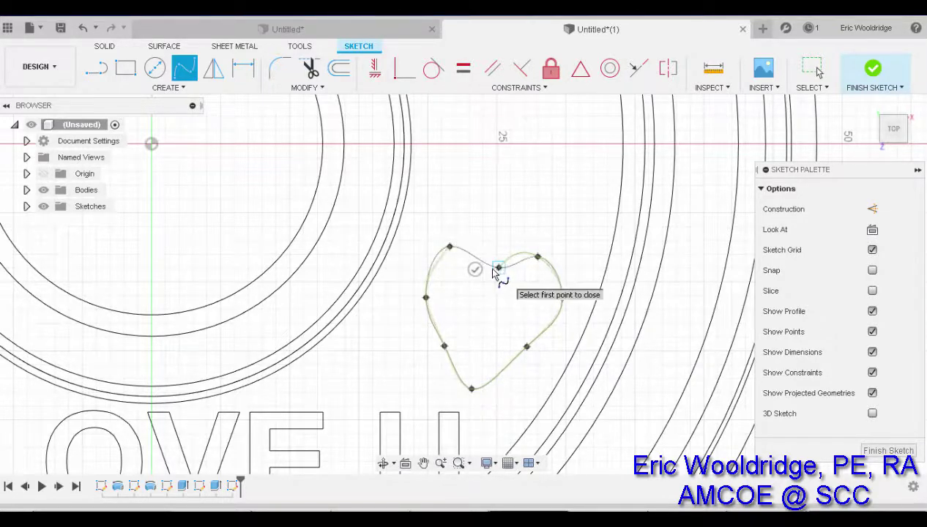
{"action": "left_click", "coordinate": [497, 268]}
Try to reshape the heart's left lobe by moving its spline points
{"action": "scroll", "coordinate": [500, 297], "scroll_direction": "up", "scroll_amount": 2}
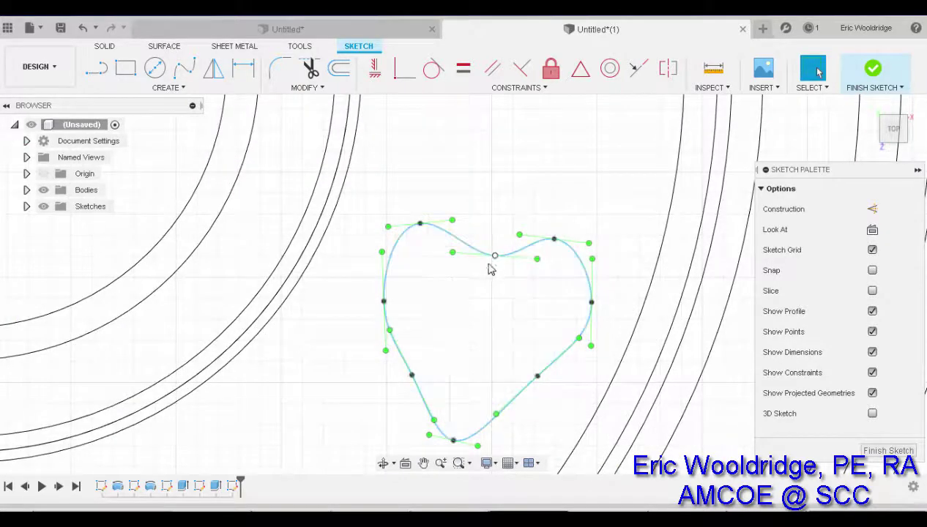
{"action": "mouse_move", "coordinate": [421, 223]}
{"action": "left_mouse_down"}
{"action": "mouse_move", "coordinate": [441, 228]}
{"action": "mouse_move", "coordinate": [427, 227]}
{"action": "left_mouse_up"}
{"action": "left_click_drag", "start_coordinate": [385, 306], "coordinate": [393, 306]}
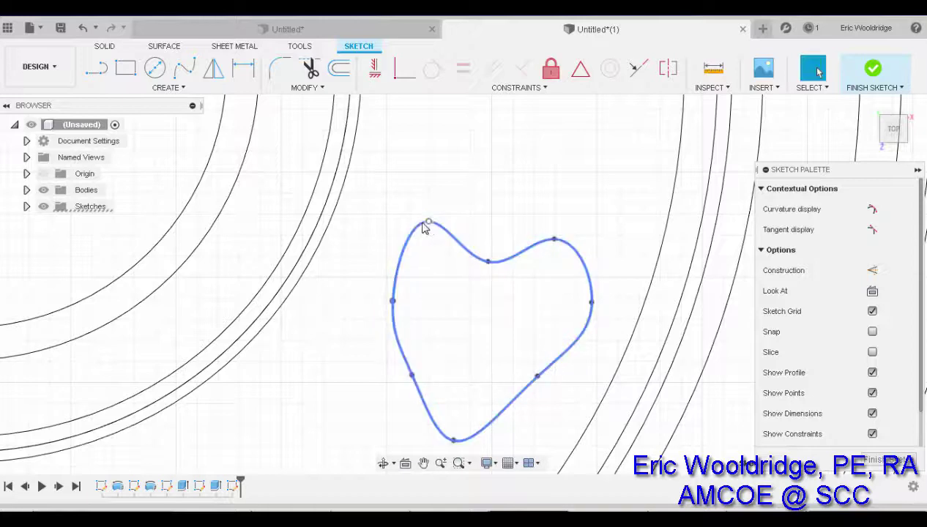
{"action": "left_click_drag", "start_coordinate": [428, 222], "coordinate": [404, 221]}
Undo the point adjustments and the heart spline itself
{"action": "key", "text": "ctrl+z"}
{"action": "key", "text": "ctrl+z"}
{"action": "key", "text": "ctrl+z"}
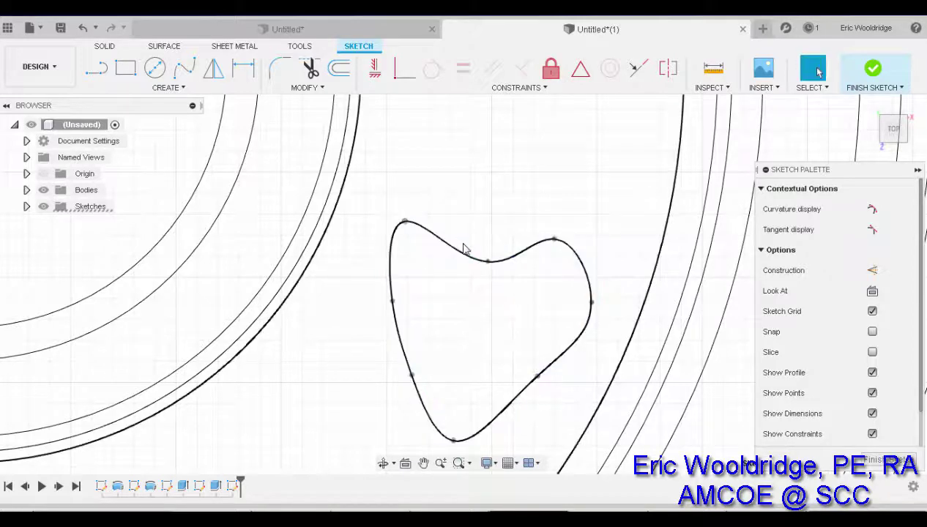
{"action": "key", "text": "ctrl+z"}
{"action": "key", "text": "ctrl+z"}
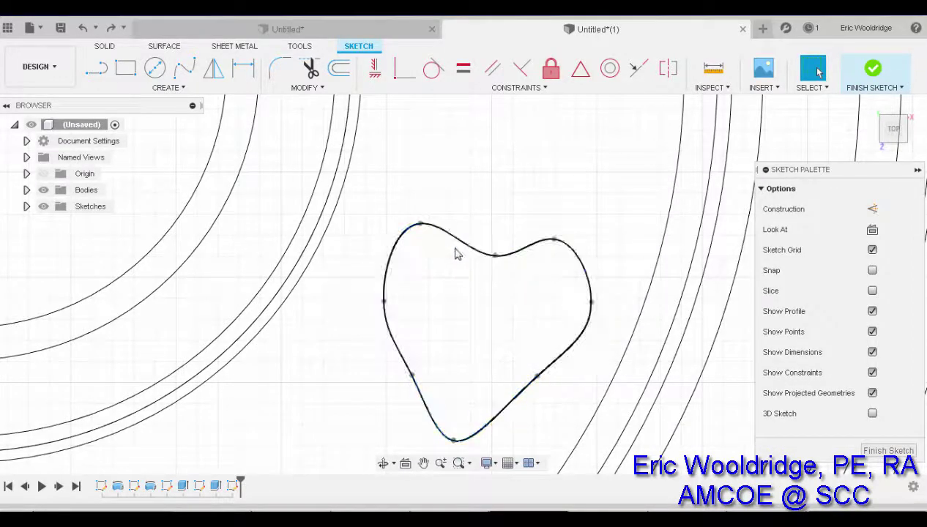
Draw a closed heart outline with more fit points, using one spline between the conical wall and the outer ring
{"action": "left_click", "coordinate": [185, 71]}
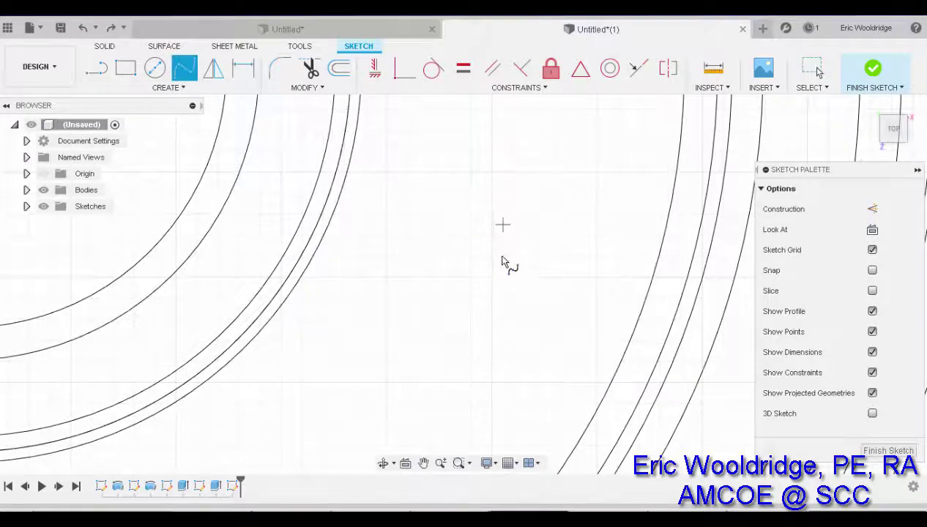
{"action": "left_click", "coordinate": [598, 272]}
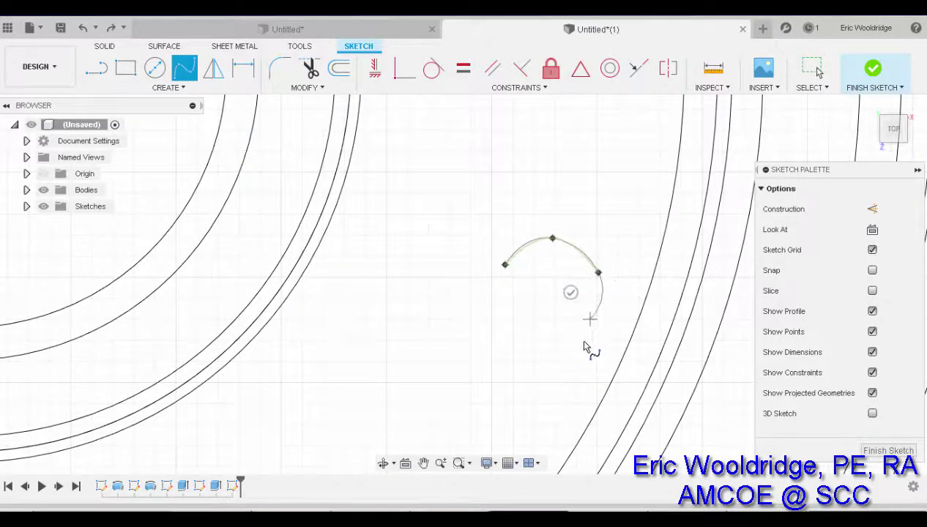
{"action": "left_click", "coordinate": [582, 346]}
{"action": "left_click", "coordinate": [533, 397]}
{"action": "left_click", "coordinate": [475, 429]}
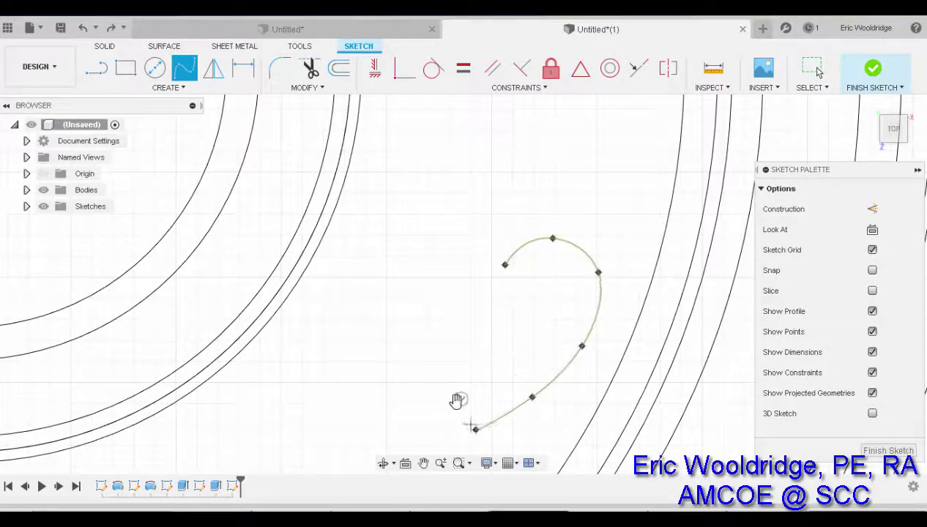
{"action": "left_click", "coordinate": [439, 386]}
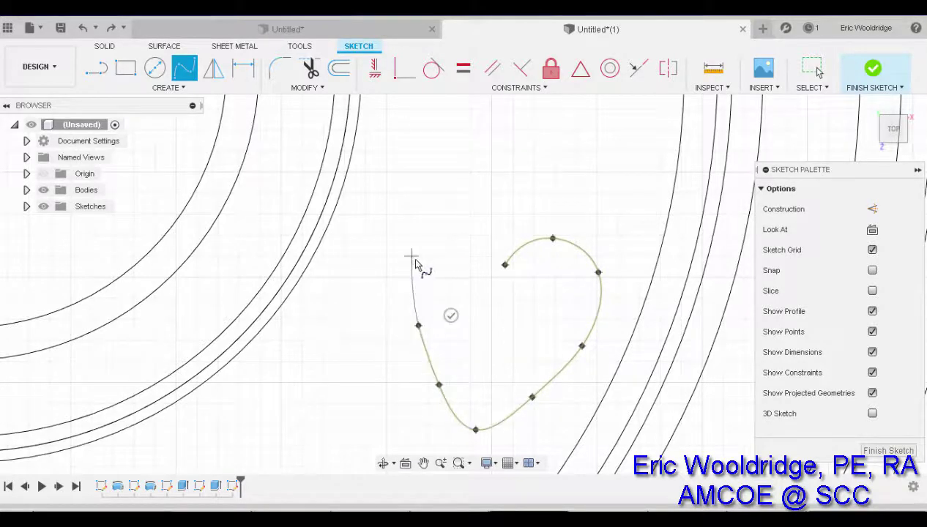
{"action": "left_click", "coordinate": [417, 264]}
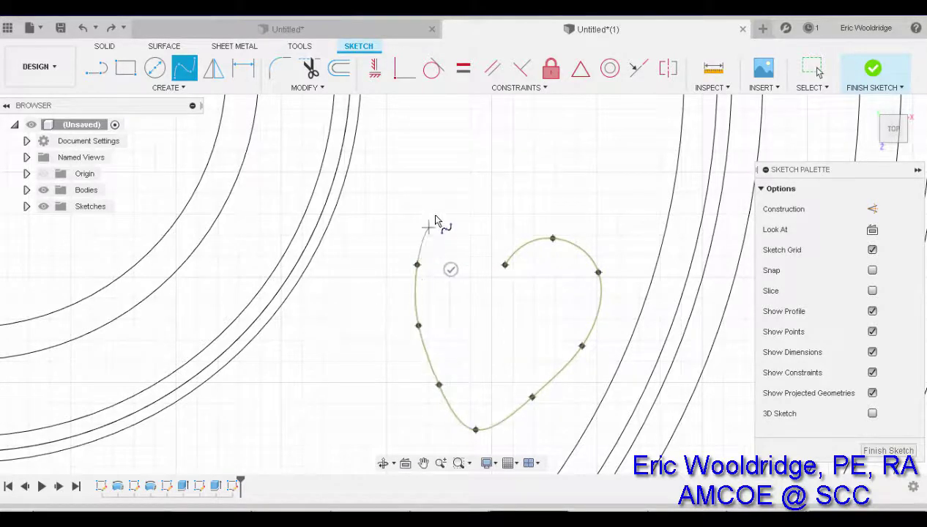
{"action": "left_click", "coordinate": [505, 265]}
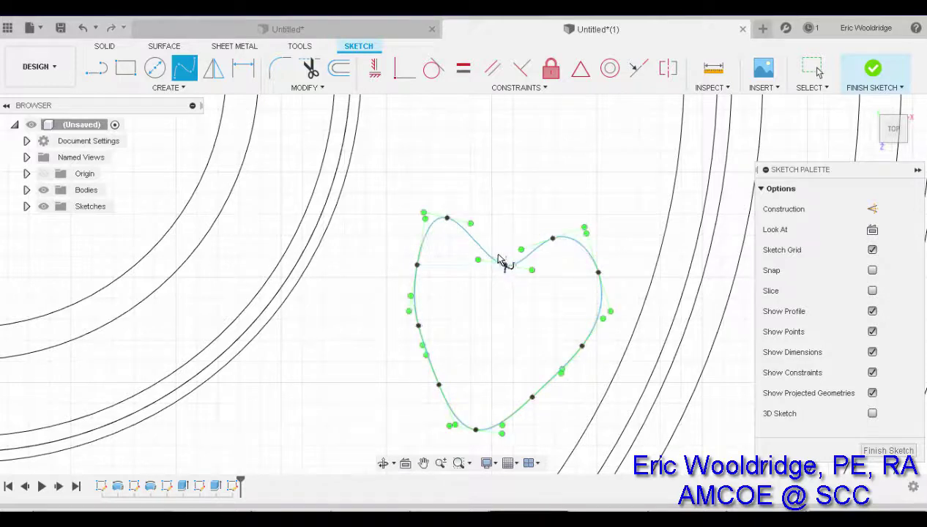
{"action": "key", "text": "Escape"}
Move the upper spline points to round both lobes of the heart and sharpen the notch between them
{"action": "left_click", "coordinate": [472, 243]}
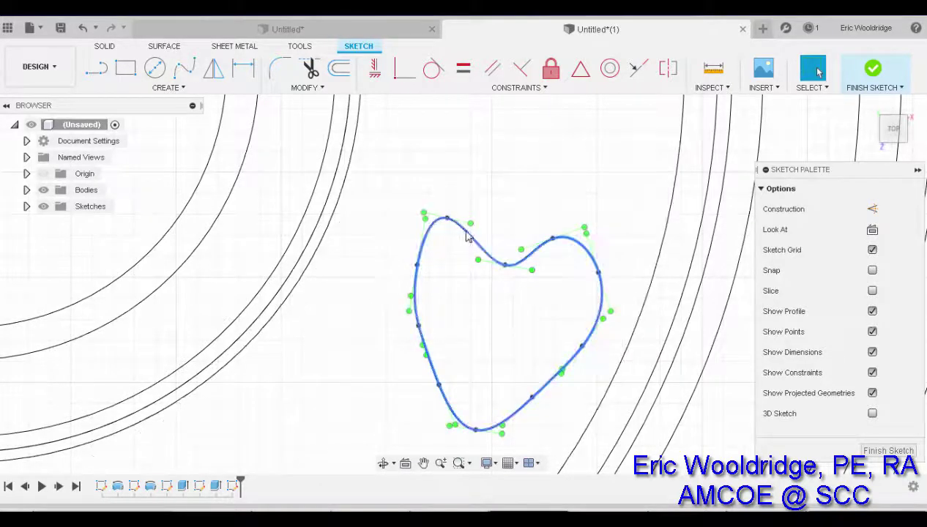
{"action": "left_click_drag", "start_coordinate": [415, 265], "coordinate": [413, 250]}
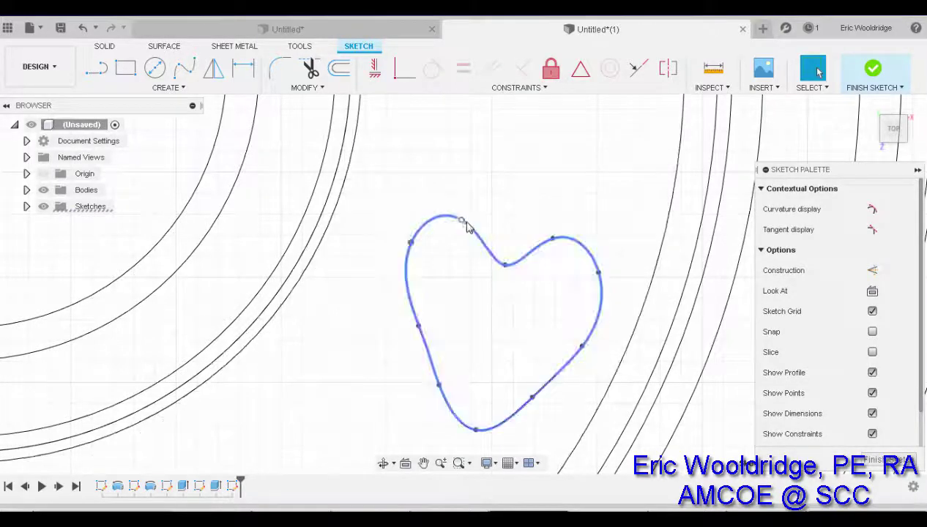
{"action": "left_click_drag", "start_coordinate": [465, 225], "coordinate": [486, 234]}
{"action": "left_click_drag", "start_coordinate": [551, 239], "coordinate": [537, 239]}
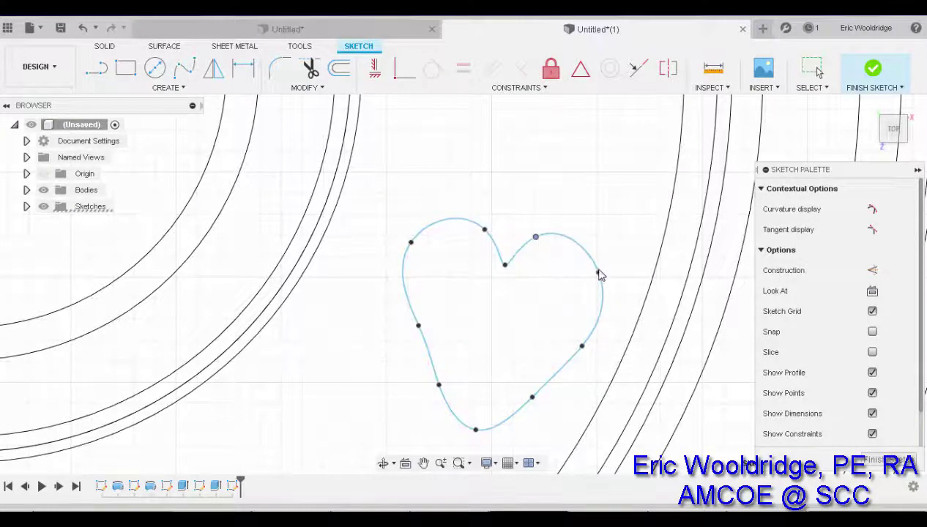
{"action": "left_click_drag", "start_coordinate": [599, 272], "coordinate": [603, 270]}
Adjust the heart's lower spline points to straighten its sides and extend its tip downward
{"action": "left_click_drag", "start_coordinate": [581, 347], "coordinate": [574, 349]}
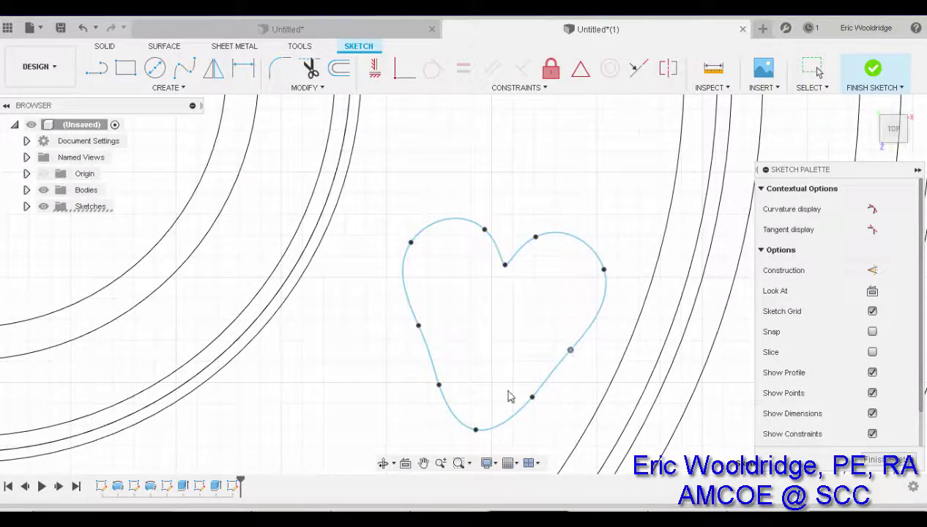
{"action": "left_click_drag", "start_coordinate": [476, 430], "coordinate": [477, 439]}
{"action": "left_click_drag", "start_coordinate": [440, 386], "coordinate": [450, 407]}
{"action": "left_click_drag", "start_coordinate": [532, 397], "coordinate": [518, 413]}
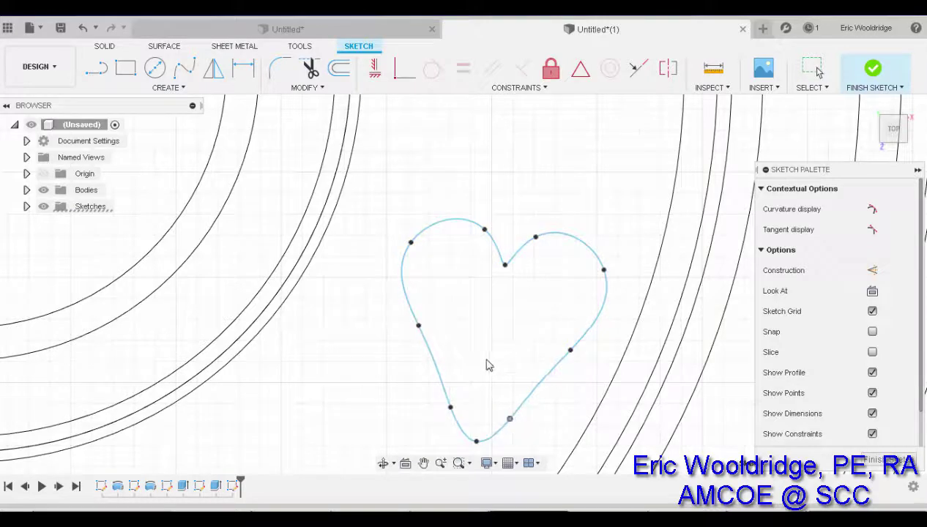
Select the heart outline and use Move/Copy to shift it about 1.3 mm toward the conical wall
{"action": "scroll", "coordinate": [489, 366], "scroll_direction": "down", "scroll_amount": 3}
{"action": "middle_click_drag", "start_coordinate": [491, 356], "coordinate": [481, 308]}
{"action": "scroll", "coordinate": [474, 351], "scroll_direction": "up", "scroll_amount": 2}
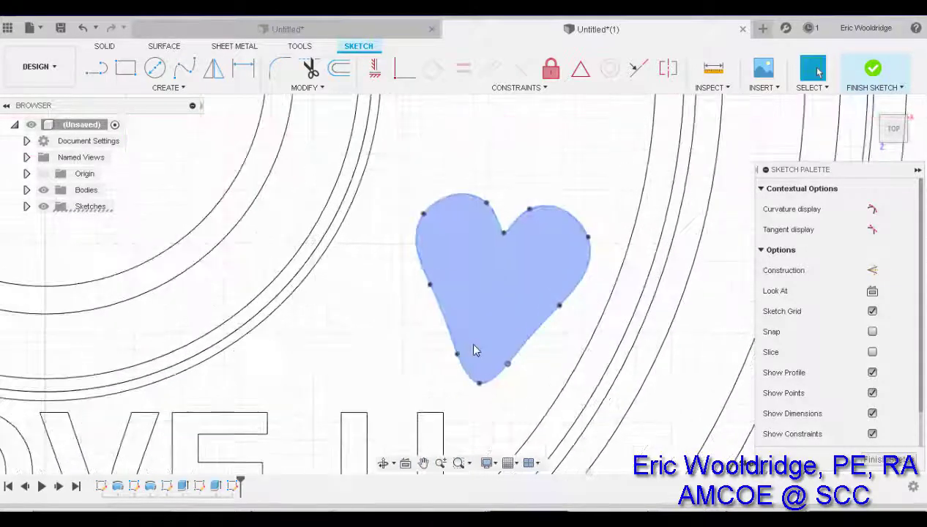
{"action": "scroll", "coordinate": [474, 351], "scroll_direction": "down", "scroll_amount": 1}
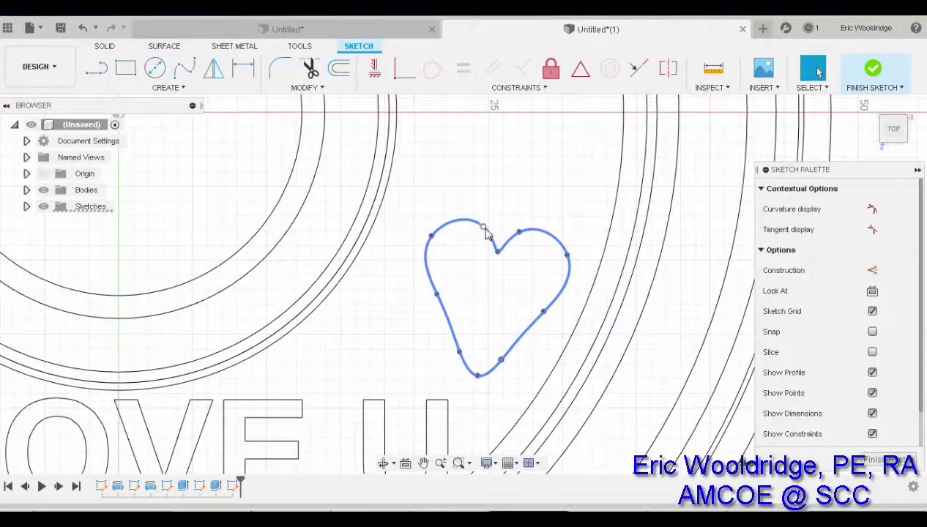
{"action": "middle_click_drag", "start_coordinate": [472, 362], "coordinate": [428, 337]}
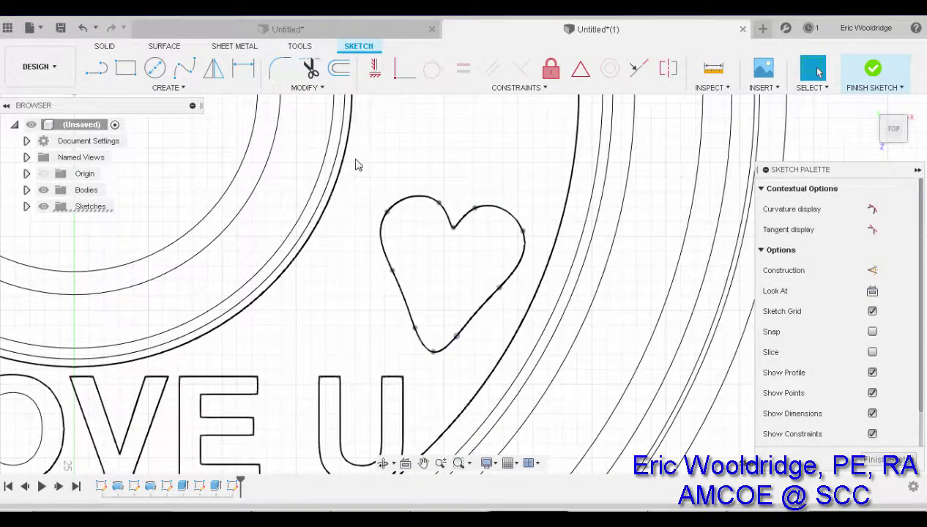
{"action": "scroll", "coordinate": [474, 311], "scroll_direction": "down", "scroll_amount": 6}
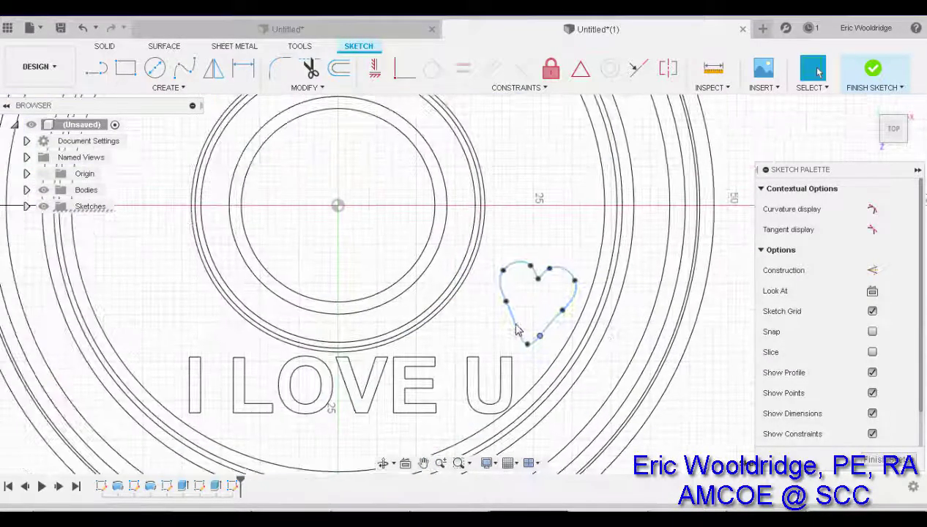
{"action": "scroll", "coordinate": [516, 330], "scroll_direction": "up", "scroll_amount": 4}
{"action": "left_click_drag", "start_coordinate": [468, 214], "coordinate": [639, 383]}
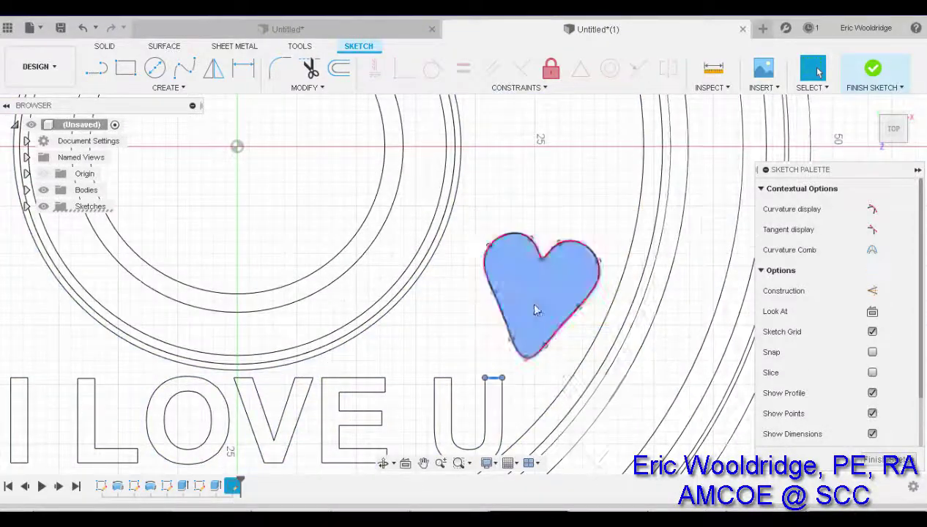
{"action": "left_click", "coordinate": [183, 88]}
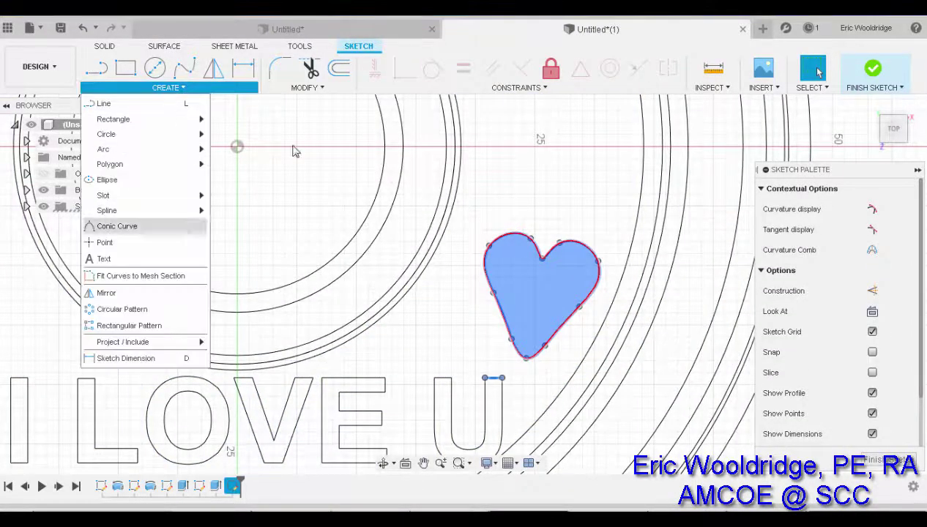
{"action": "left_click", "coordinate": [308, 88]}
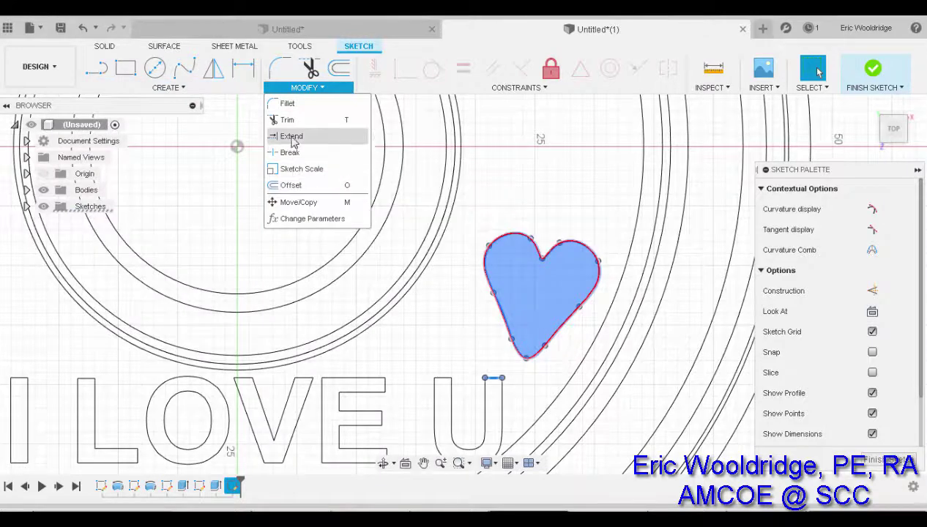
{"action": "left_click", "coordinate": [300, 202]}
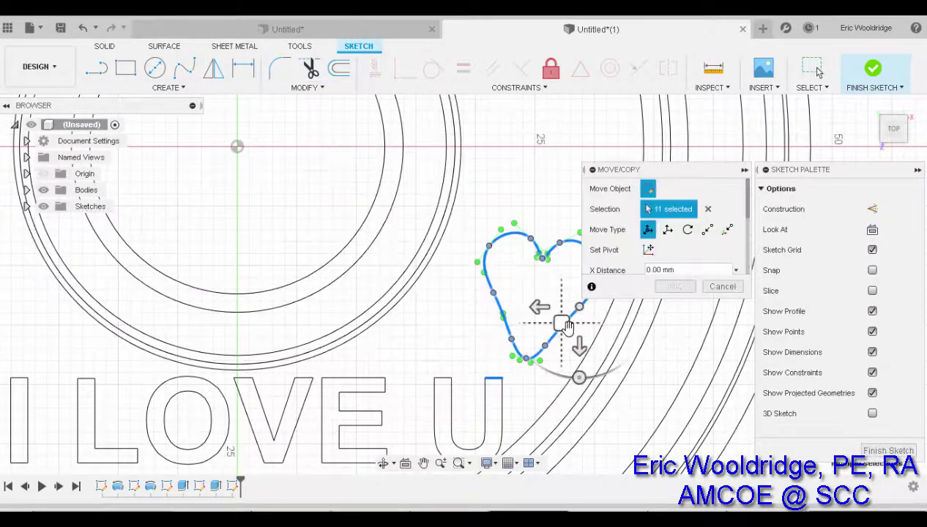
{"action": "left_click_drag", "start_coordinate": [562, 324], "coordinate": [544, 316]}
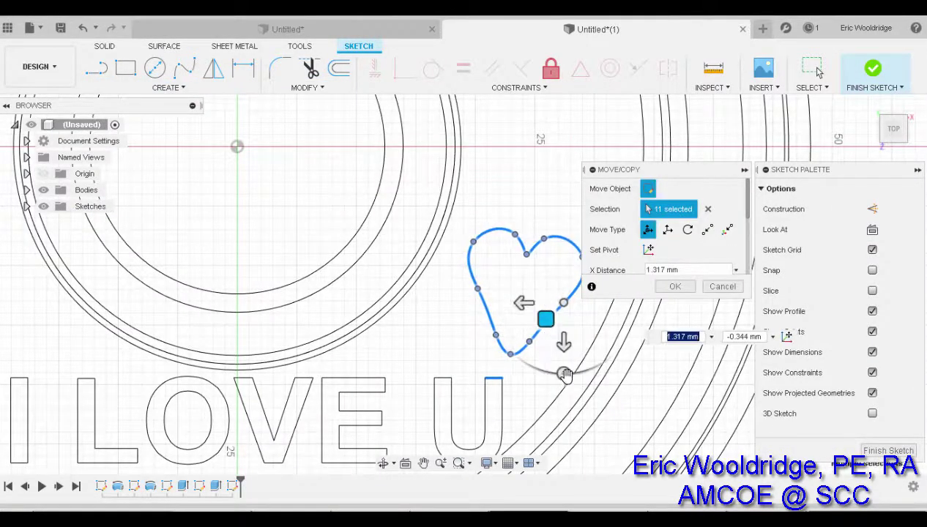
Rotate the heart outline about -8.5 degrees and shift it about 0.9 mm closer to the conical wall
{"action": "left_click_drag", "start_coordinate": [564, 373], "coordinate": [553, 373]}
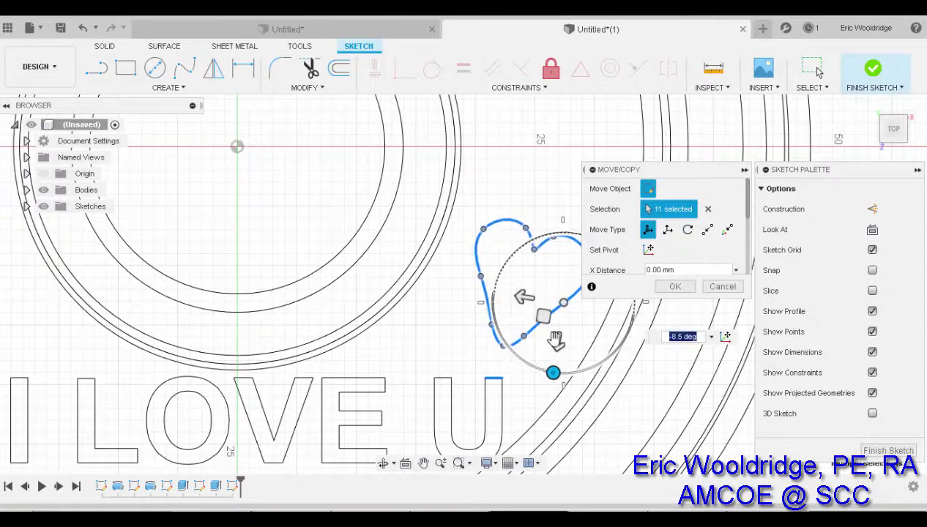
{"action": "left_click_drag", "start_coordinate": [533, 316], "coordinate": [553, 340]}
{"action": "scroll", "coordinate": [553, 341], "scroll_direction": "down", "scroll_amount": 5}
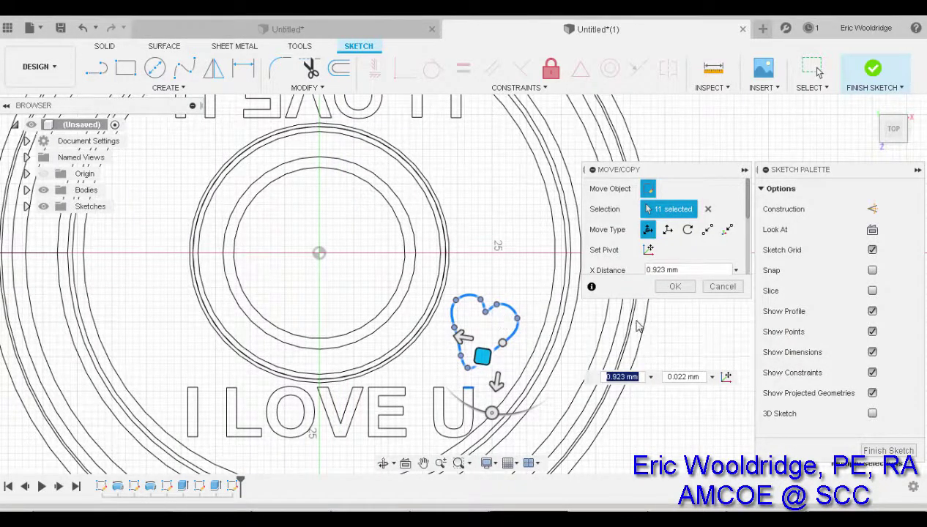
{"action": "left_click", "coordinate": [676, 287]}
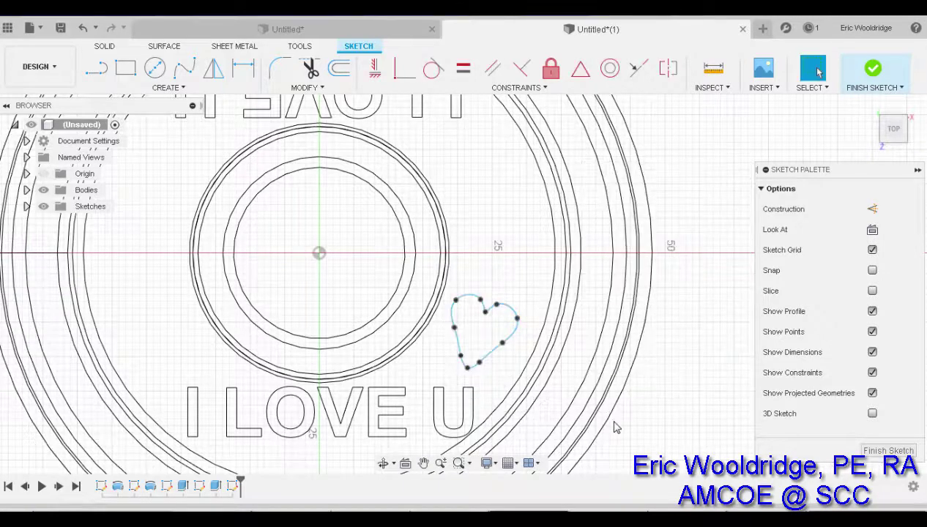
{"action": "scroll", "coordinate": [548, 369], "scroll_direction": "down", "scroll_amount": 3}
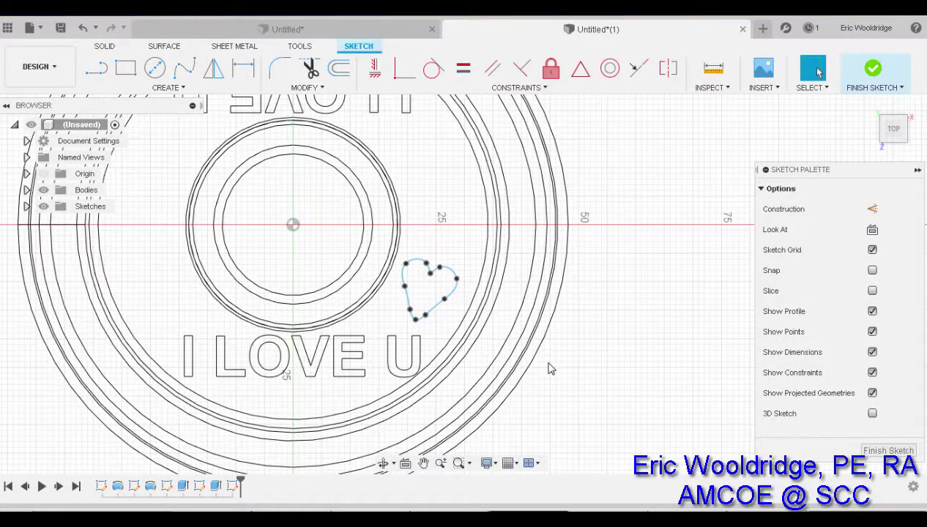
Finish the sketch and extrude the heart profile as a cut through the insert's floor, about -25.67 mm
{"action": "left_click", "coordinate": [873, 68]}
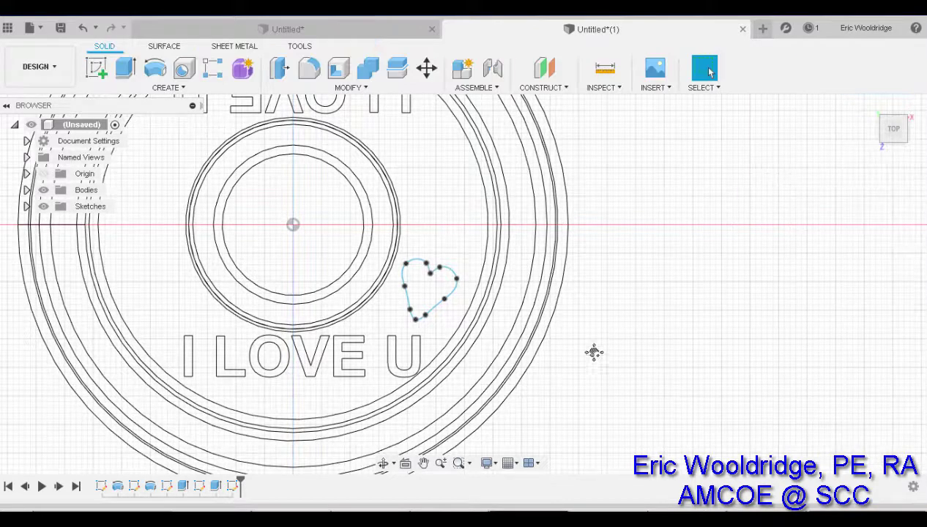
{"action": "middle_click_drag", "start_coordinate": [594, 352], "coordinate": [561, 326], "text": "shift"}
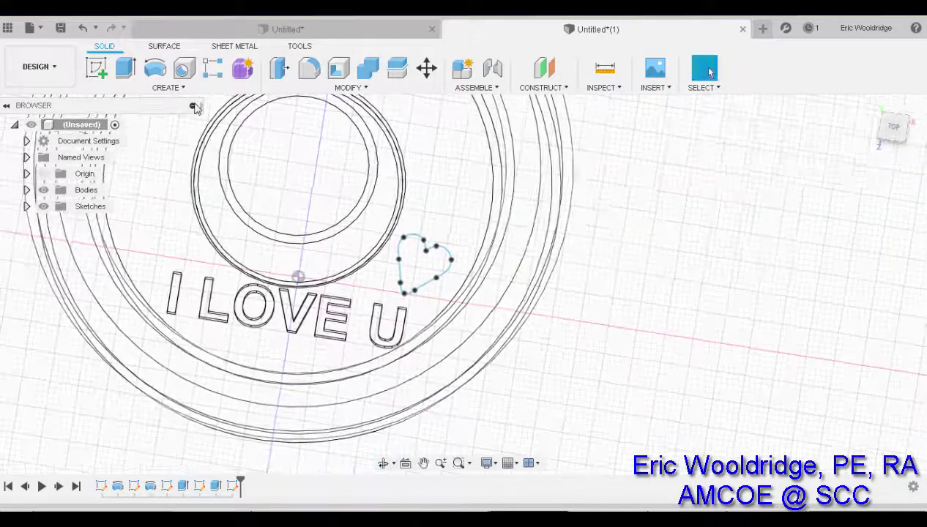
{"action": "left_click", "coordinate": [129, 74]}
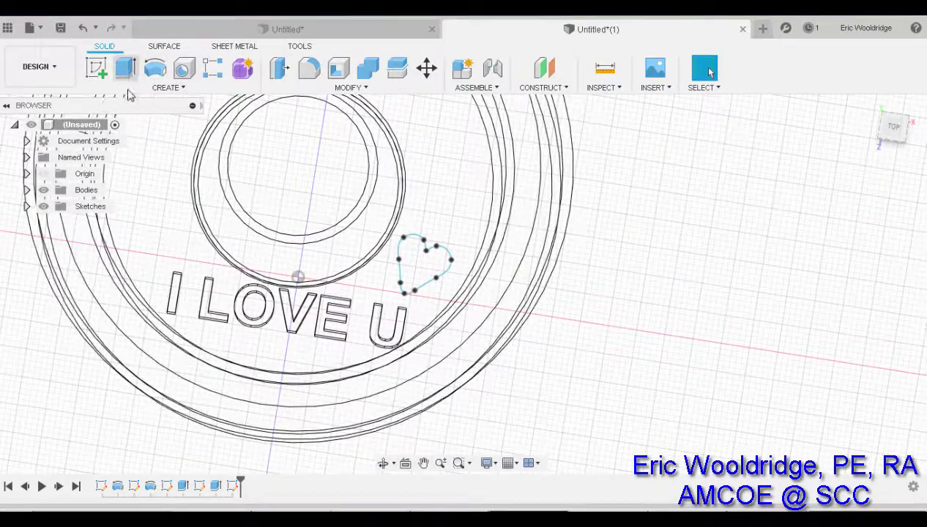
{"action": "left_click", "coordinate": [421, 265]}
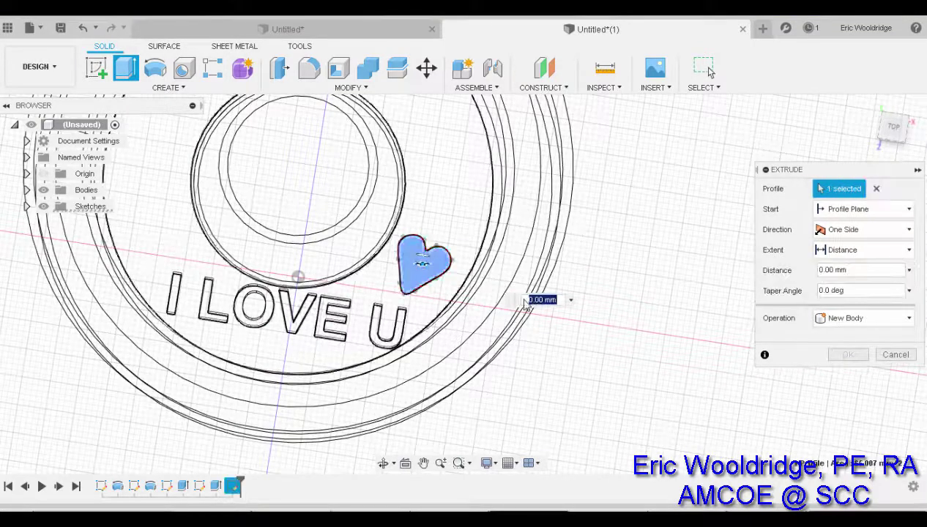
{"action": "middle_click_drag", "start_coordinate": [577, 366], "coordinate": [430, 289], "text": "shift"}
{"action": "left_click_drag", "start_coordinate": [429, 289], "coordinate": [428, 386]}
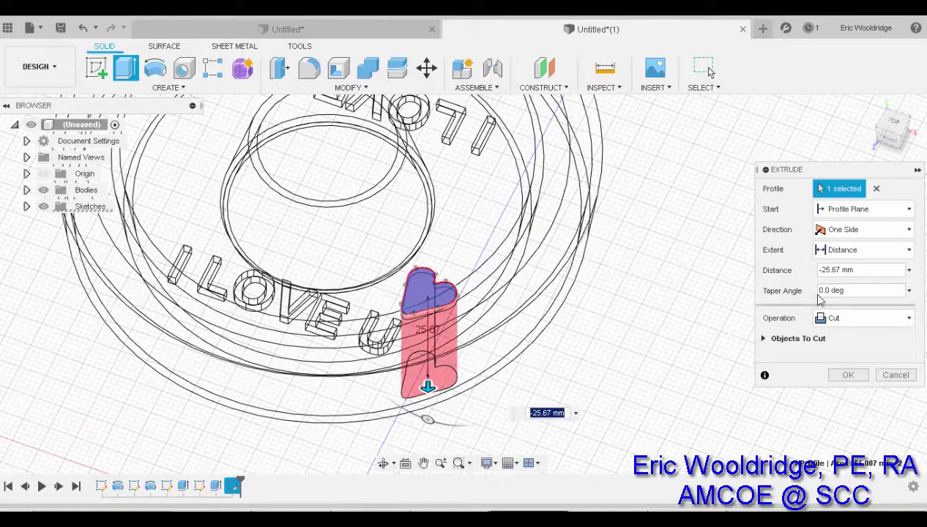
{"action": "left_click", "coordinate": [848, 375]}
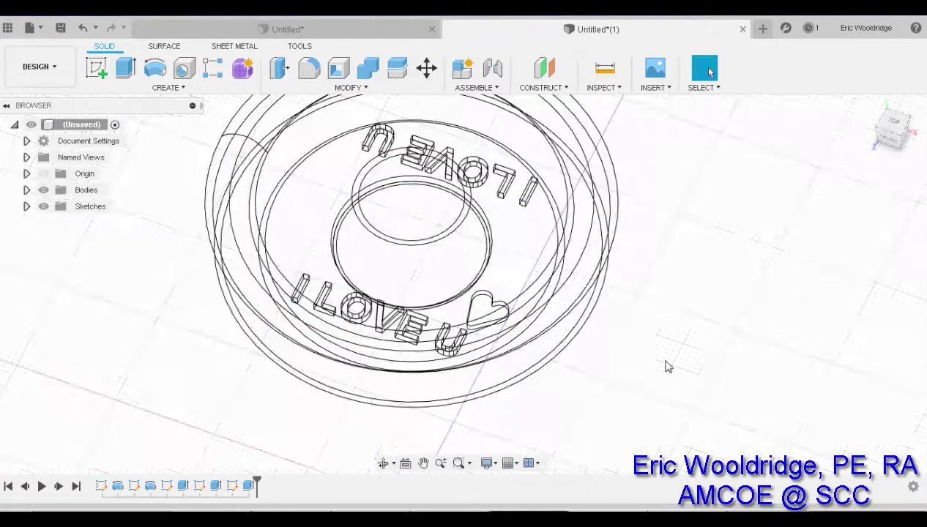
Mirror the heart cut feature across the origin's YZ plane to the opposite end of the lower "I LOVE U" text
{"action": "middle_click_drag", "start_coordinate": [563, 319], "coordinate": [279, 238], "text": "shift"}
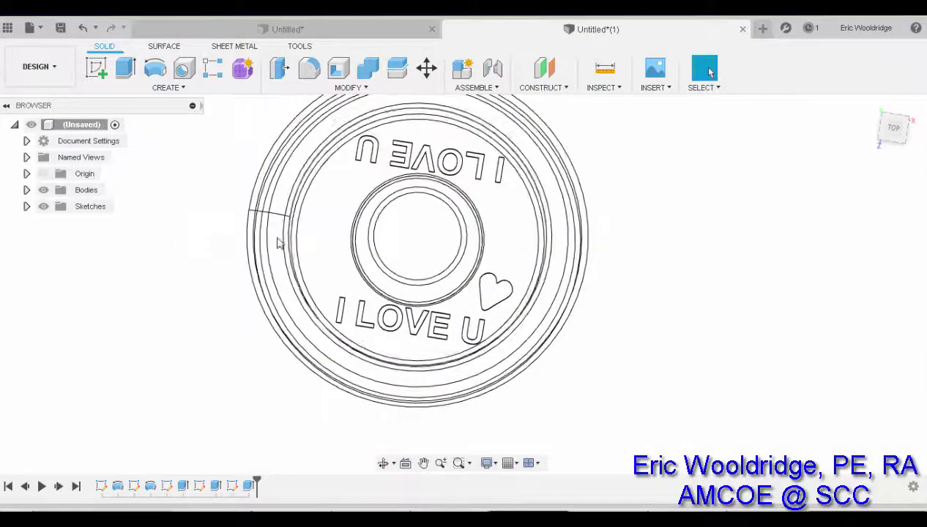
{"action": "left_click", "coordinate": [174, 88]}
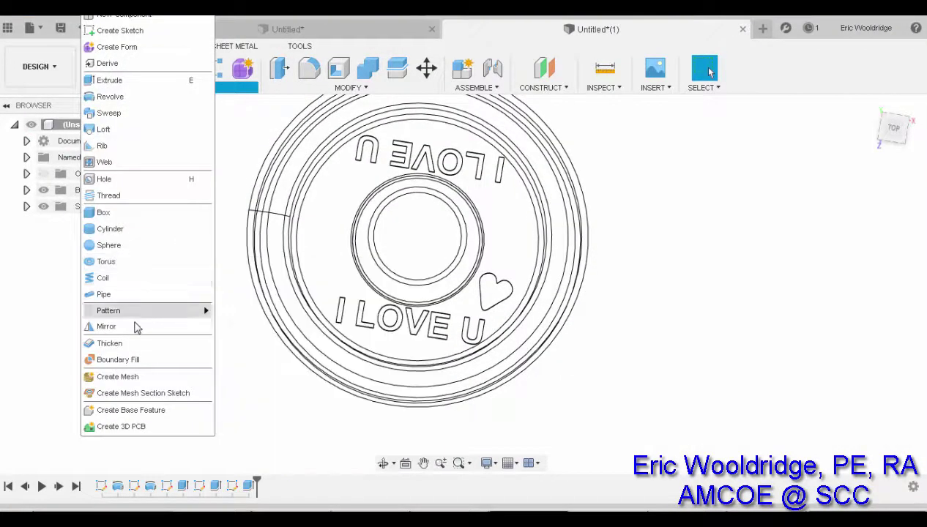
{"action": "left_click", "coordinate": [134, 326]}
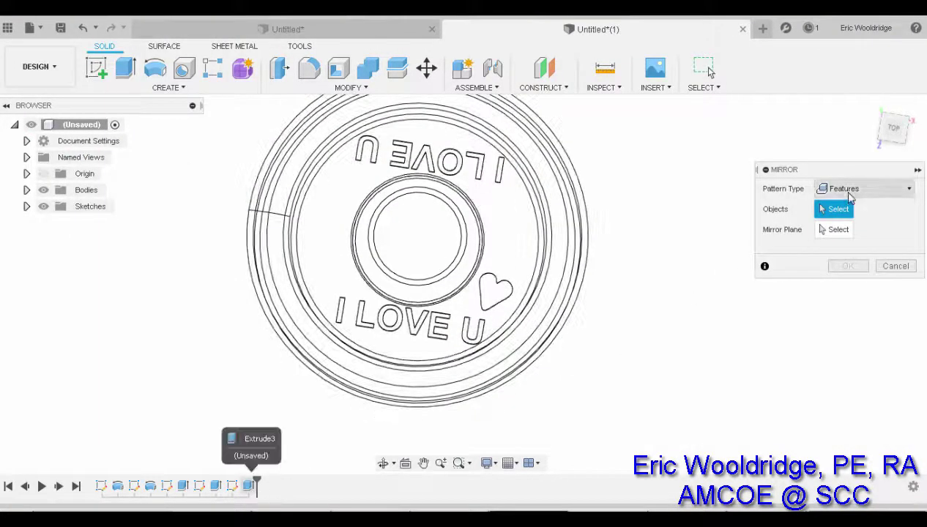
{"action": "left_click", "coordinate": [248, 488]}
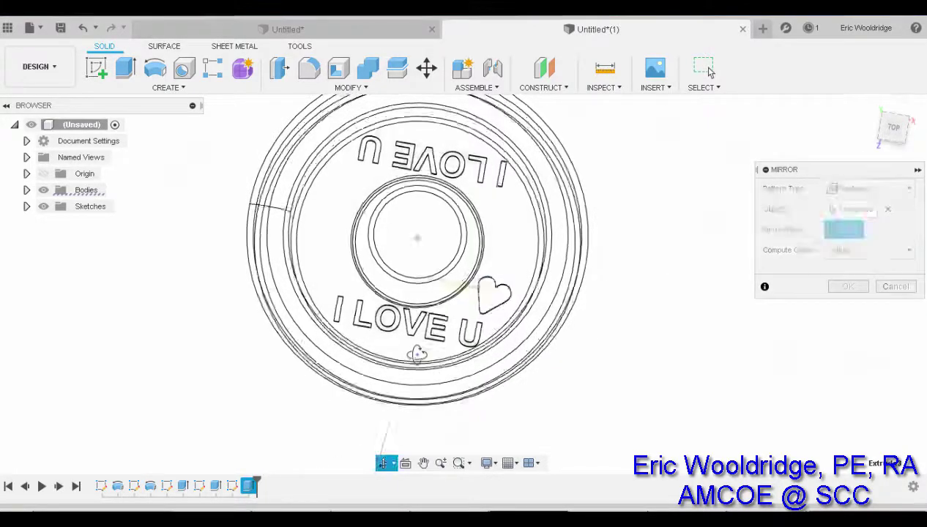
{"action": "middle_click_drag", "start_coordinate": [418, 352], "coordinate": [418, 308], "text": "shift"}
{"action": "middle_click_drag", "start_coordinate": [357, 393], "coordinate": [348, 323]}
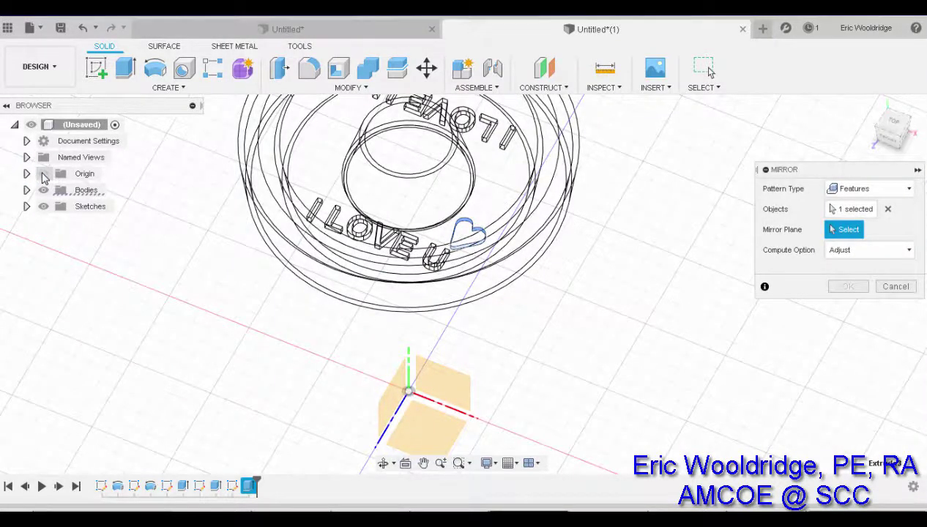
{"action": "left_click", "coordinate": [396, 389]}
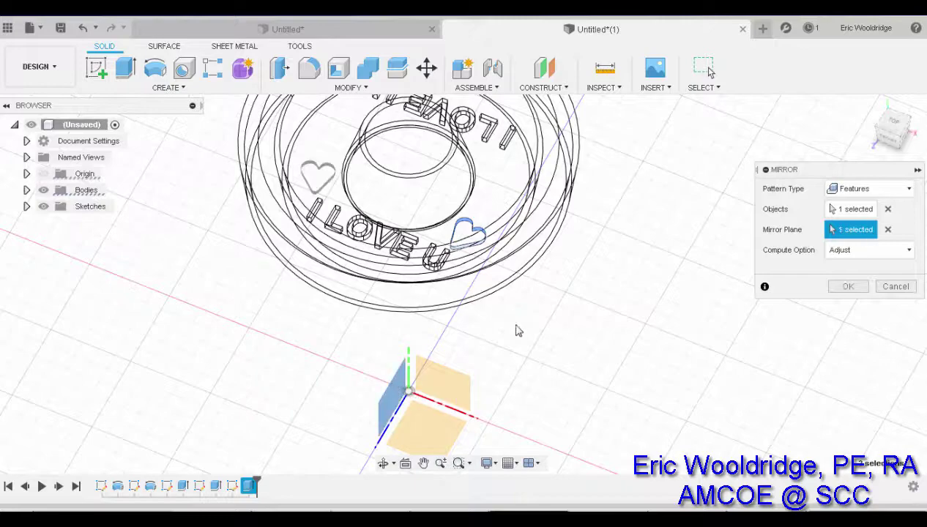
{"action": "left_click", "coordinate": [848, 286]}
Mirror the heart cut and its mirrored copy across the origin's XY plane, beside the opposite "I LOVE U" text
{"action": "middle_click_drag", "start_coordinate": [640, 274], "coordinate": [290, 224], "text": "shift"}
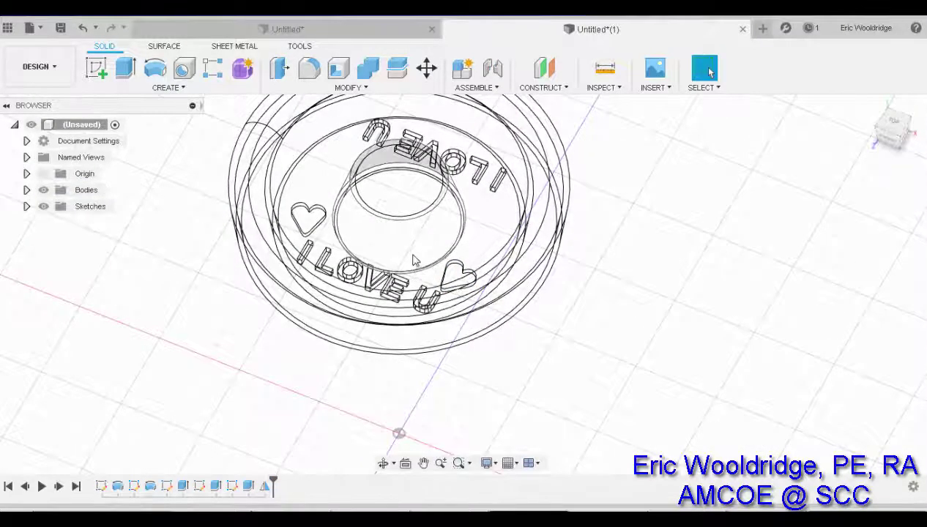
{"action": "middle_click_drag", "start_coordinate": [413, 260], "coordinate": [414, 217], "text": "shift"}
{"action": "left_click", "coordinate": [166, 87]}
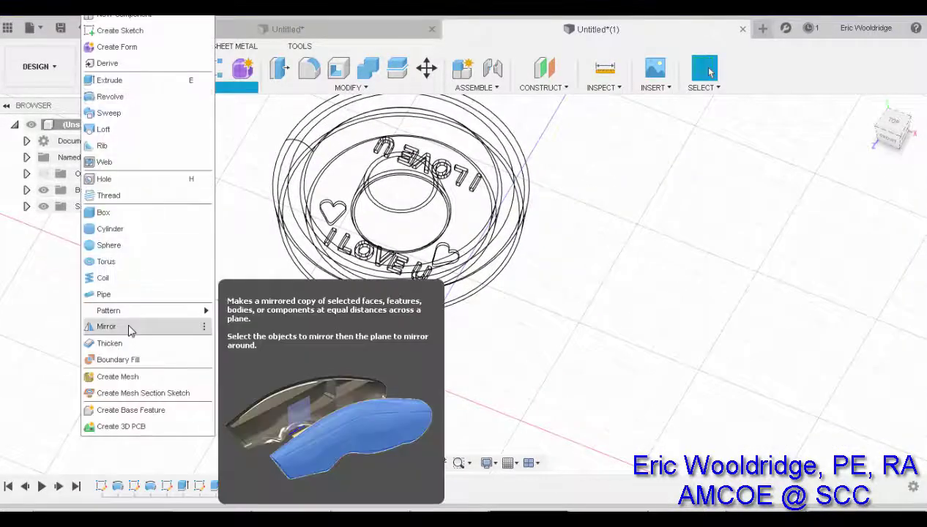
{"action": "left_click", "coordinate": [129, 328]}
{"action": "left_click", "coordinate": [265, 487]}
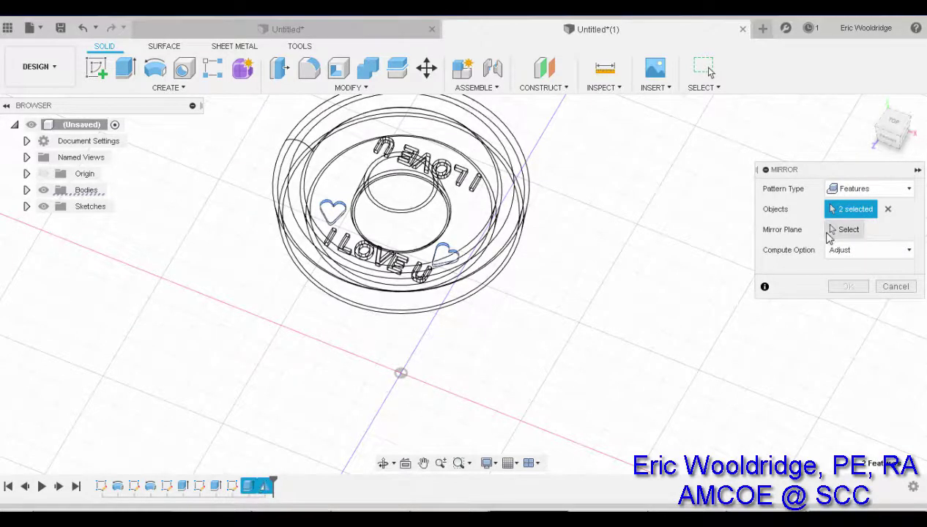
{"action": "left_click", "coordinate": [830, 231]}
{"action": "left_click", "coordinate": [451, 379]}
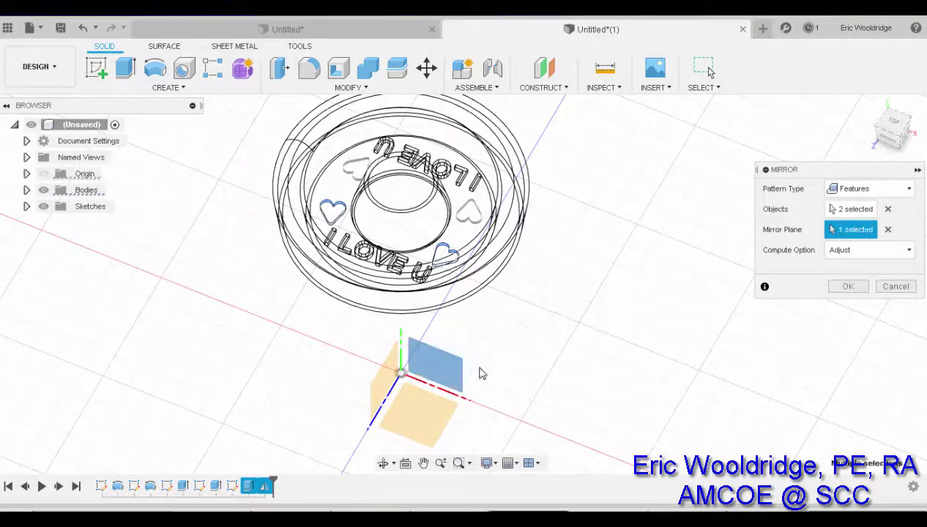
{"action": "key", "text": "Return"}
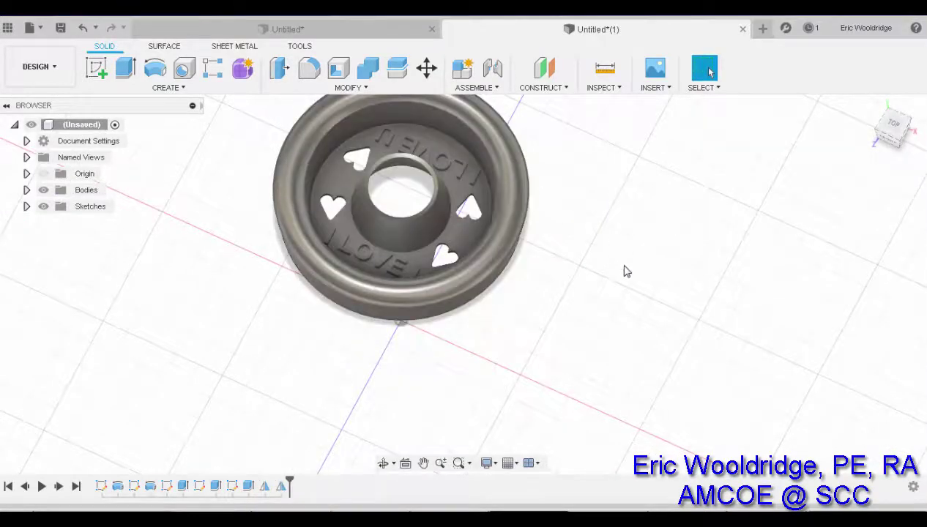
Inspect the shaded insert's heart cut-outs, raised texts, conical wall and rim ring from several angles
{"action": "mouse_move", "coordinate": [627, 271]}
{"action": "middle_mouse_down", "text": "shift"}
{"action": "mouse_move", "coordinate": [526, 244]}
{"action": "mouse_move", "coordinate": [542, 249]}
{"action": "mouse_move", "coordinate": [709, 72]}
{"action": "mouse_move", "coordinate": [491, 104]}
{"action": "mouse_move", "coordinate": [468, 124]}
{"action": "mouse_move", "coordinate": [474, 164]}
{"action": "mouse_move", "coordinate": [554, 215]}
{"action": "mouse_move", "coordinate": [533, 213]}
{"action": "middle_mouse_up", "text": "shift"}
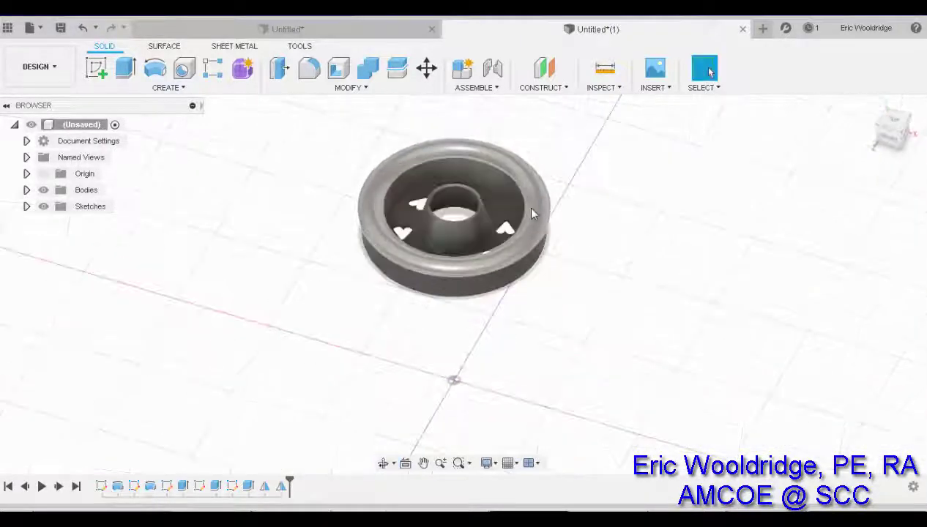
{"action": "scroll", "coordinate": [532, 214], "scroll_direction": "down", "scroll_amount": 2}
{"action": "scroll", "coordinate": [542, 211], "scroll_direction": "up", "scroll_amount": 5}
{"action": "middle_click_drag", "start_coordinate": [592, 238], "coordinate": [440, 410], "text": "shift"}
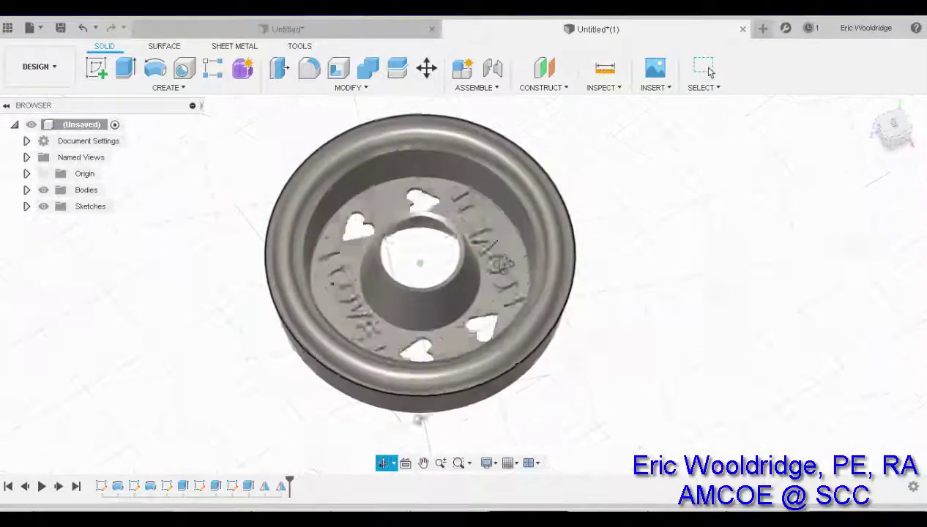
{"action": "left_click", "coordinate": [708, 70]}
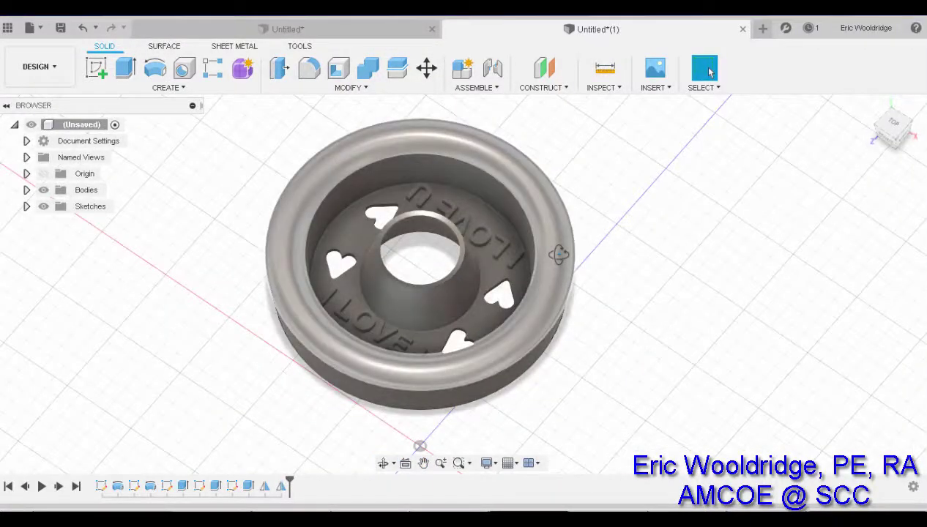